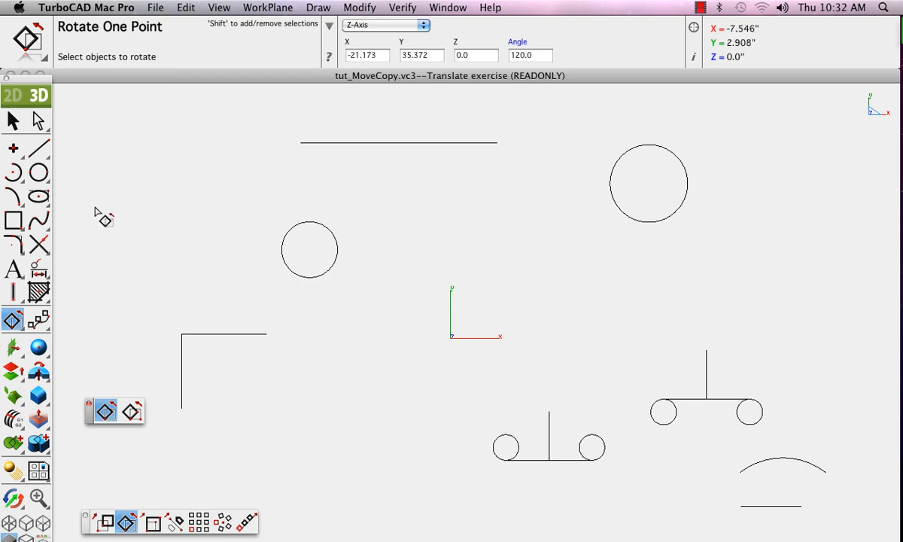
Step: Detach the line tools palette and move the upper horizontal line until its right endpoint meets the large circle's left quadrant
drag(39, 149, 85, 485)
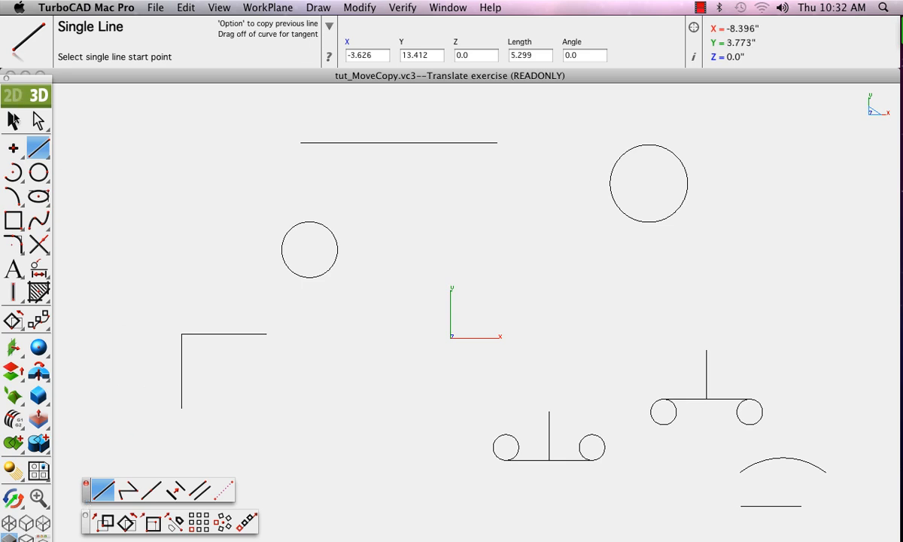
click(13, 118)
click(419, 143)
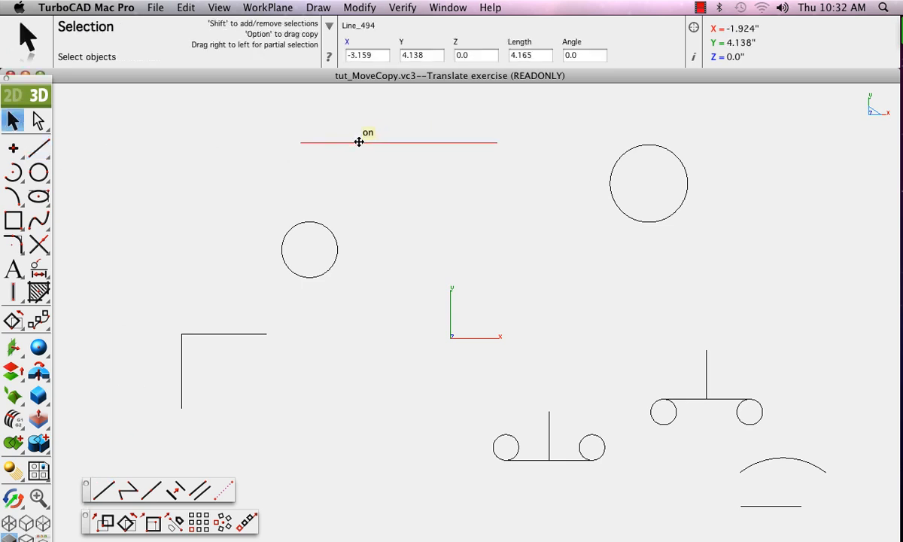
drag(359, 140, 342, 125)
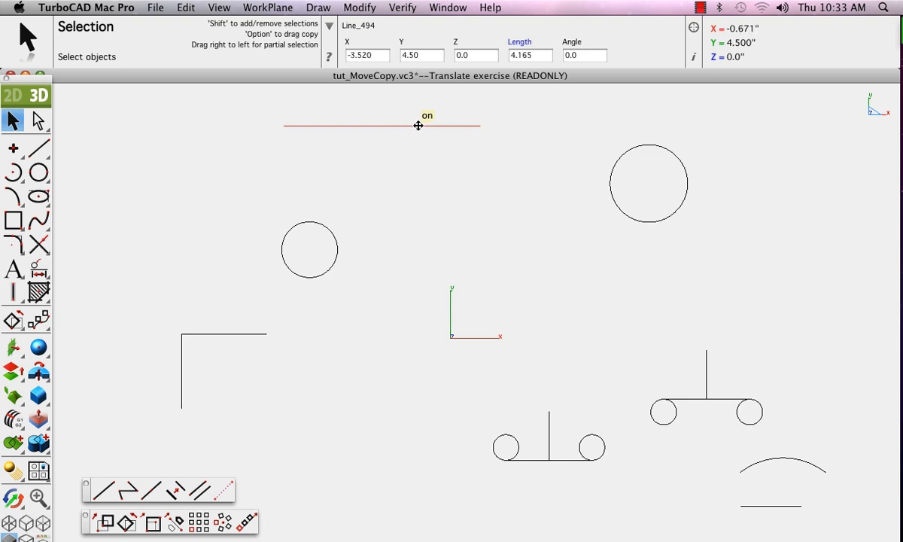
drag(379, 125, 302, 153)
drag(402, 153, 610, 184)
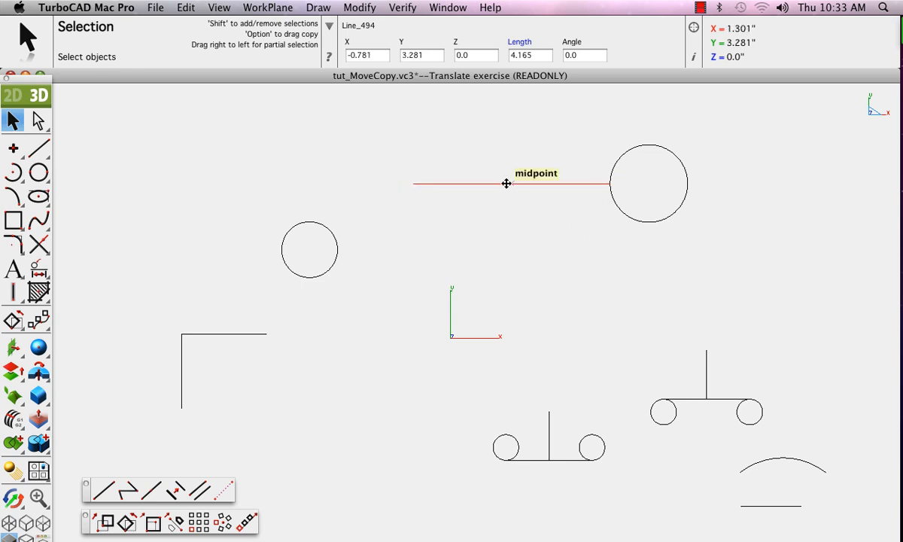
Step: Move the line away from the circle to the upper left and place a copy below it at about X -3.45, Y 3.67
drag(415, 183, 287, 135)
alt+drag(375, 135, 377, 165)
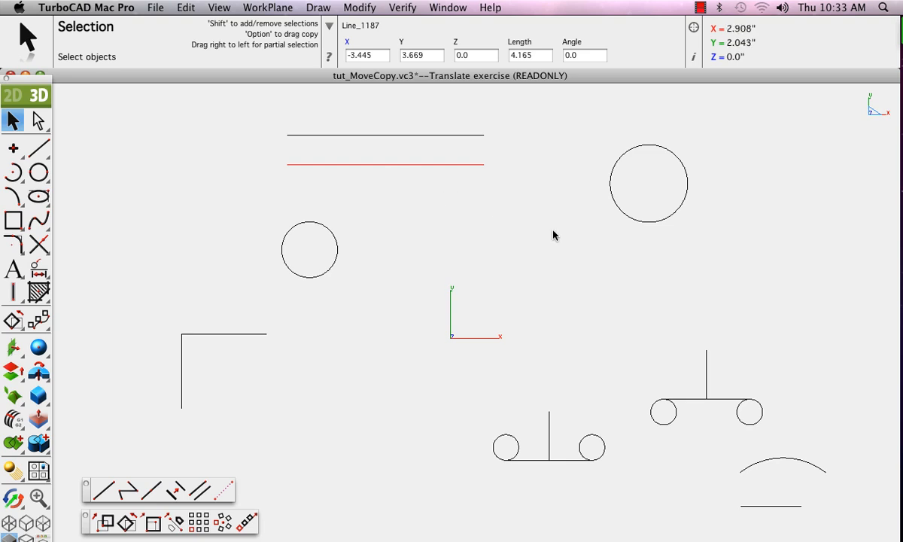
Step: Move the large circle so that its center lies on the origin
click(649, 223)
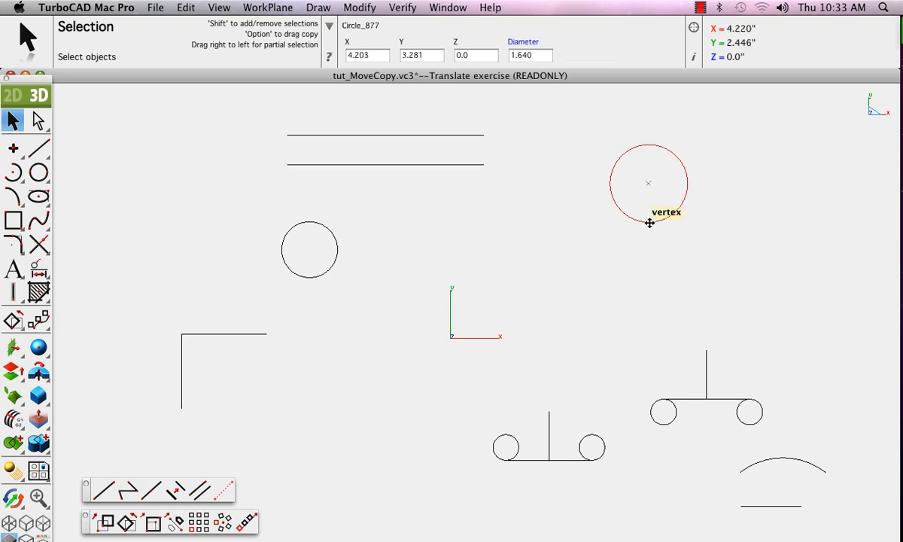
drag(609, 181, 644, 189)
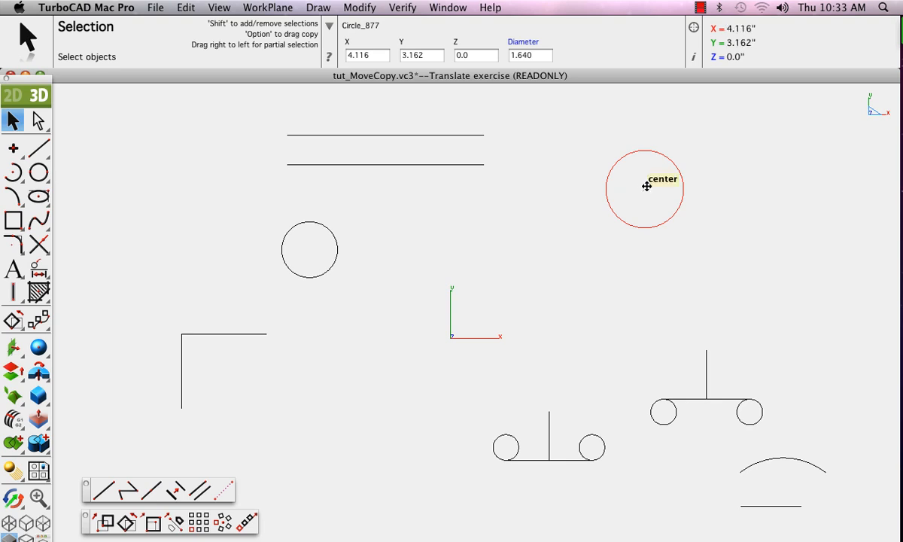
drag(646, 188, 452, 336)
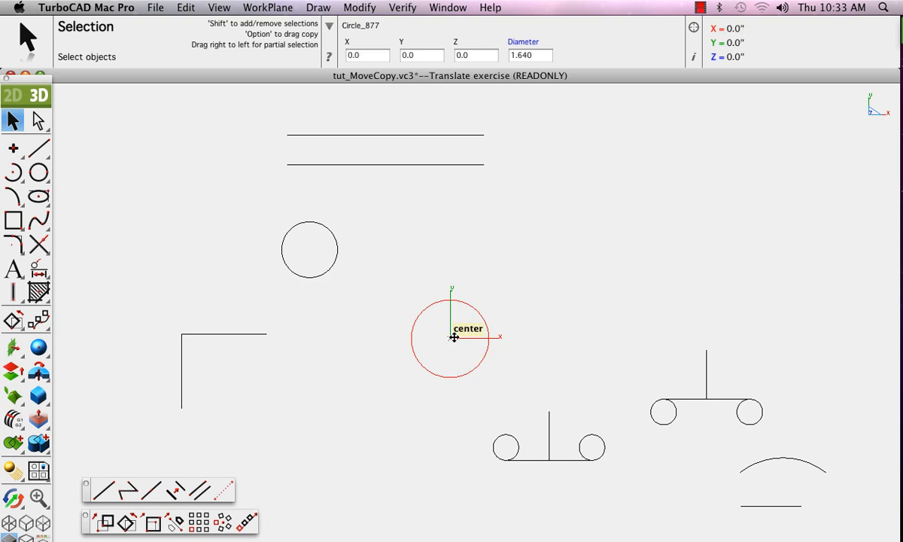
click(429, 58)
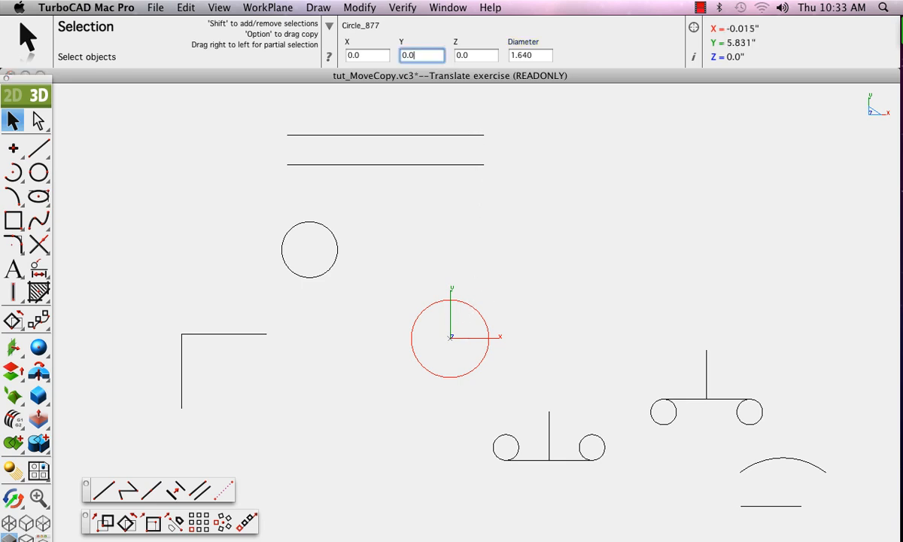
text(1)
key(Return)
key(super+z)
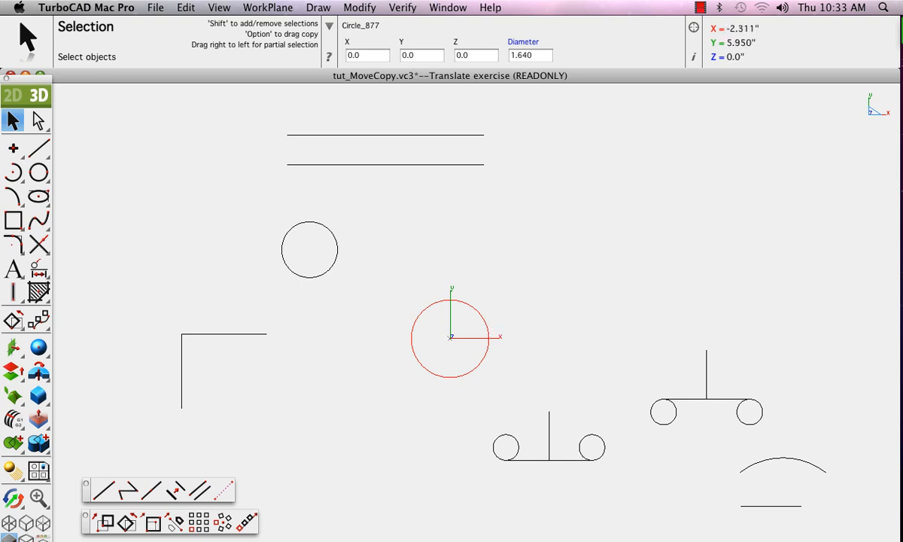
Step: Set the large circle's center to X 2.0 and Y 1.5
click(367, 55)
text(12)
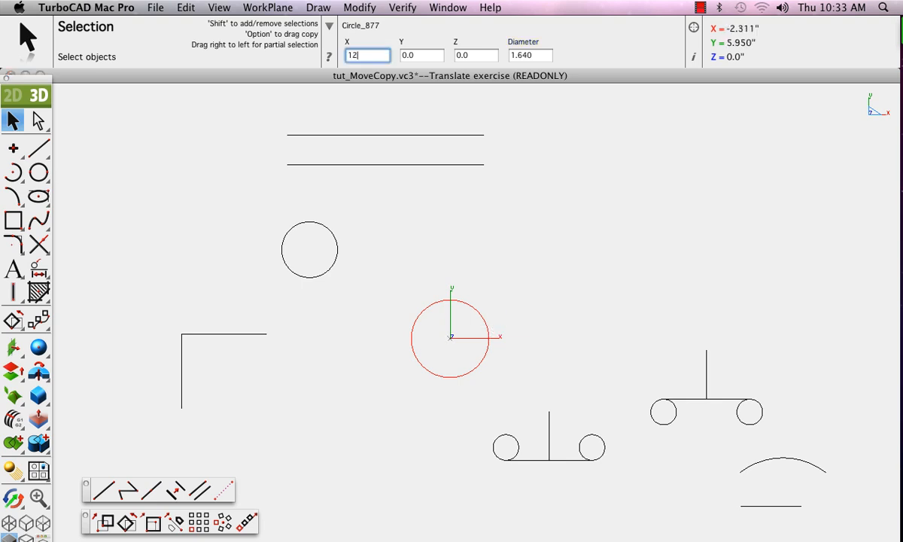
key(Return)
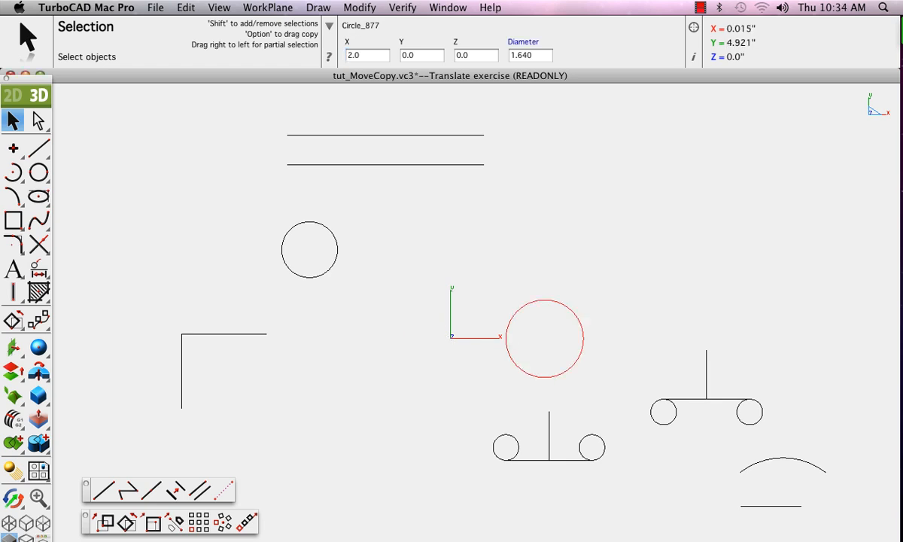
click(421, 54)
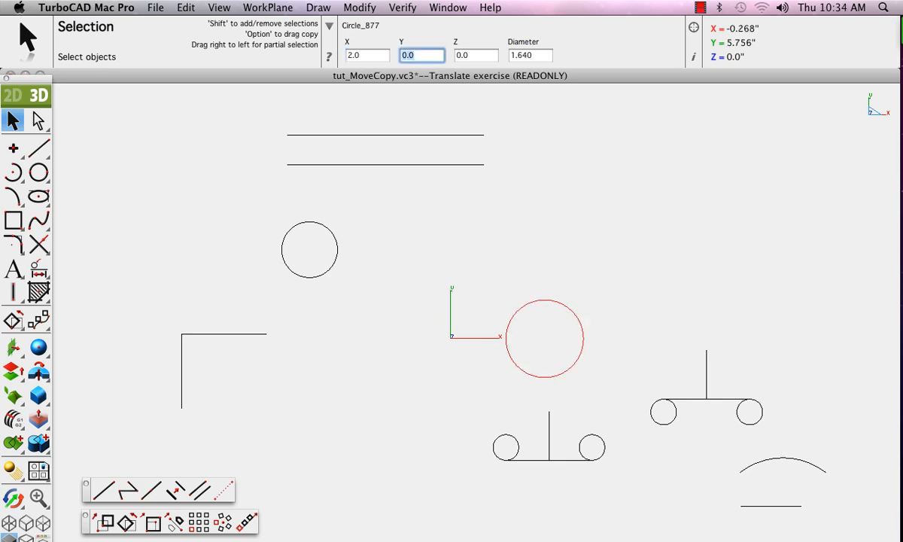
text(1.5)
key(Return)
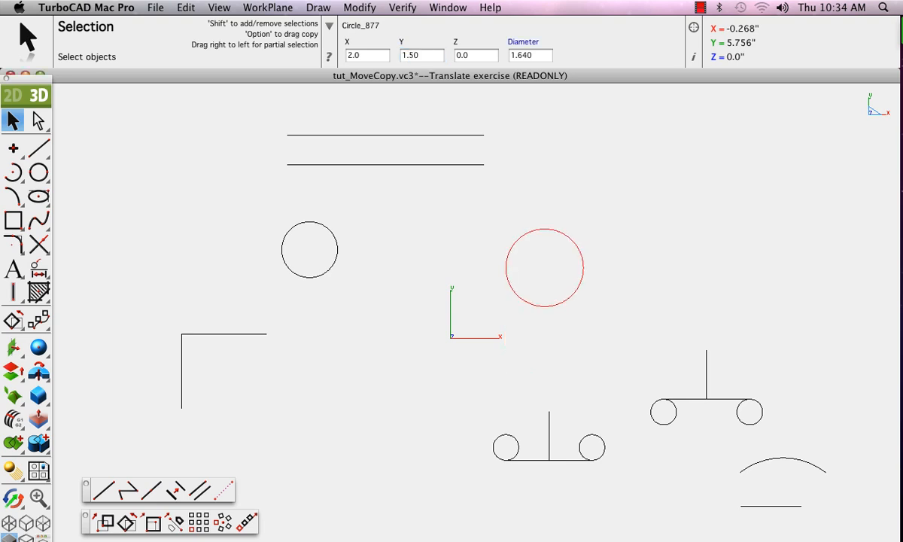
Step: Return the large circle's center to the origin, and then set its center coordinates to Y -1 and X -4
drag(540, 272, 450, 337)
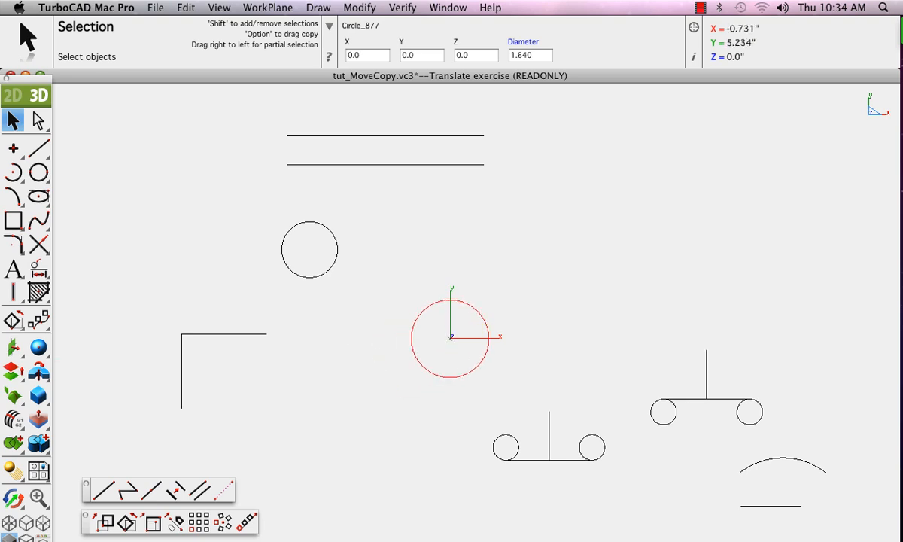
click(422, 55)
text(-1)
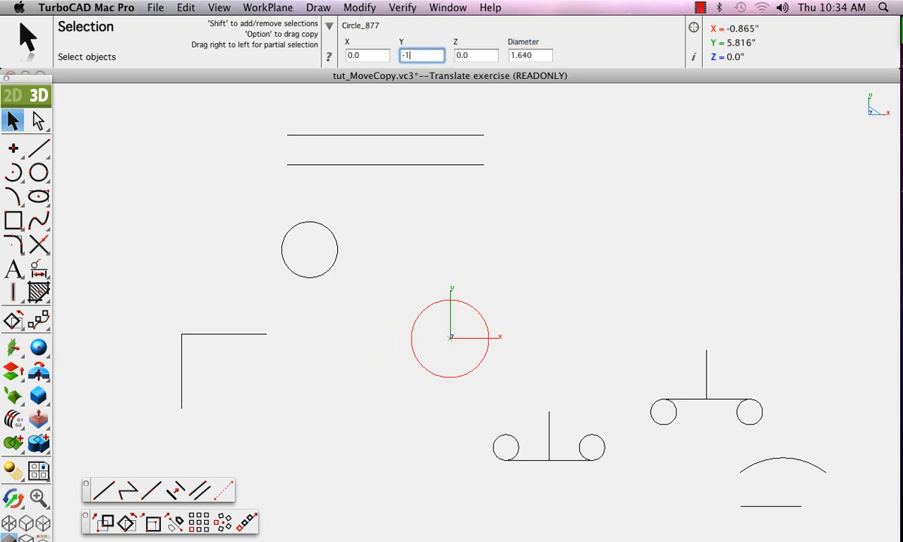
key(Tab)
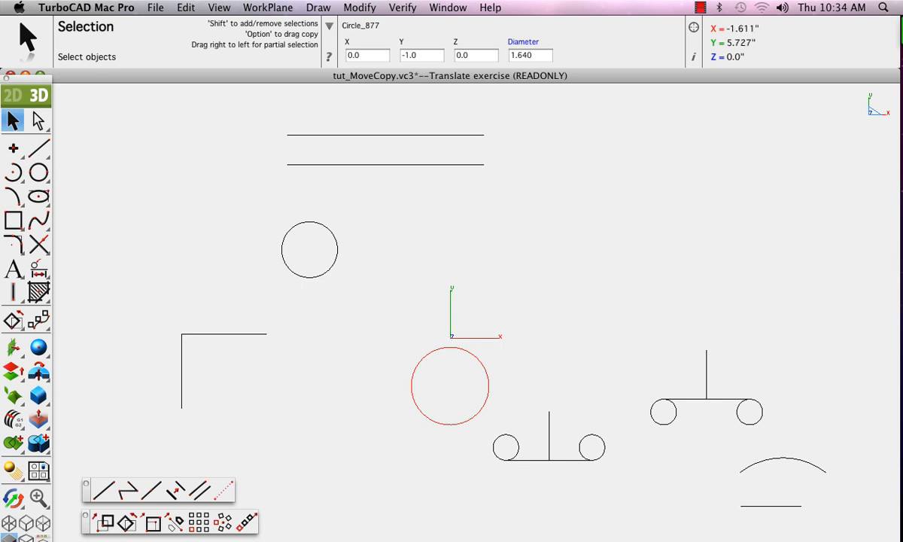
key(Tab)
text(-)
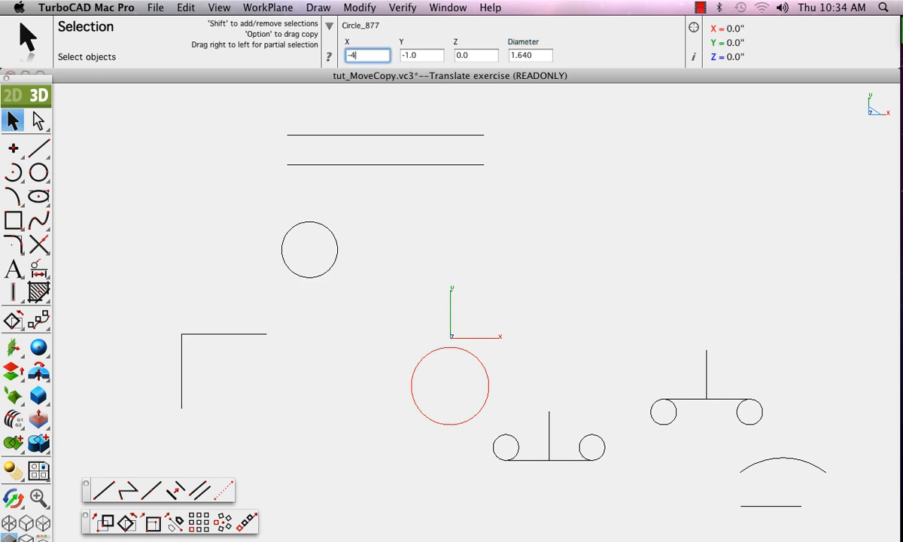
text(4)
key(Tab)
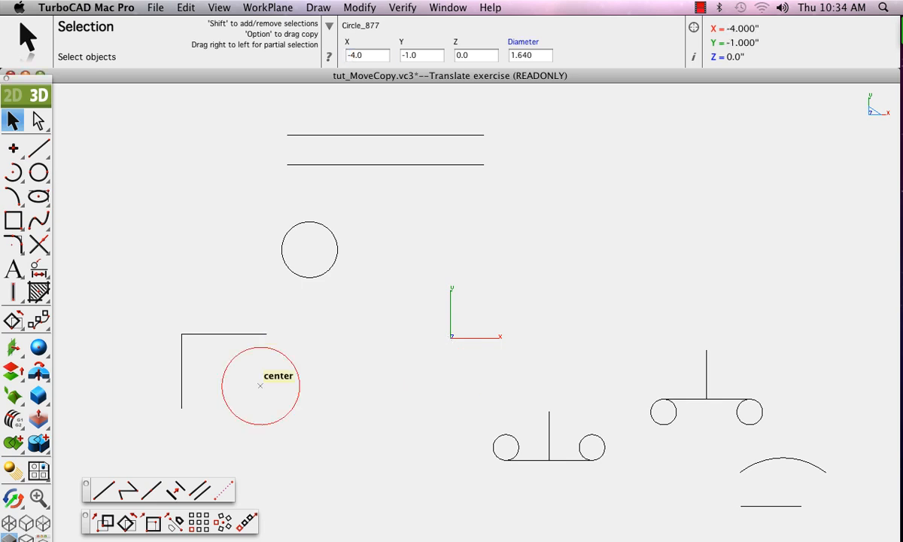
Step: Move the large circle's center to about X -0.66, Y -0.48, and the small circle's center to the missing corner of the two-line bracket
drag(260, 385, 420, 359)
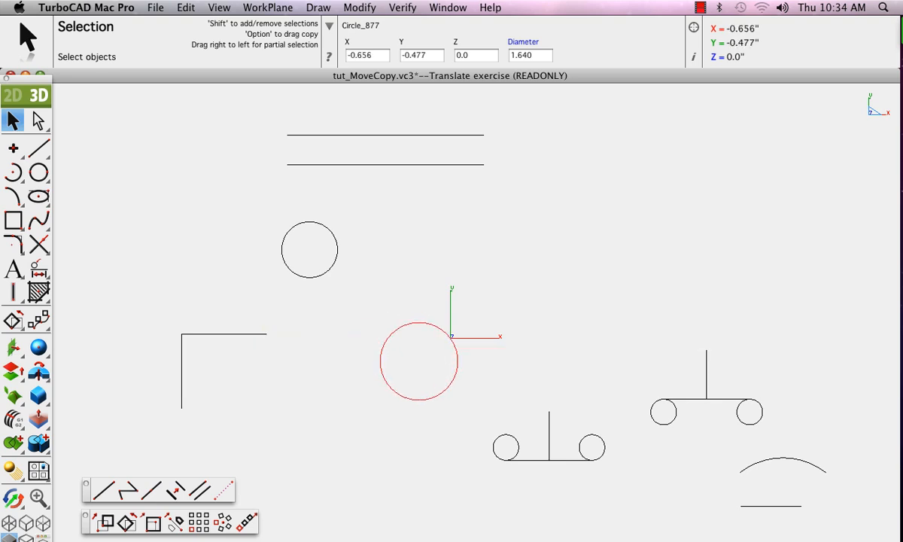
click(336, 251)
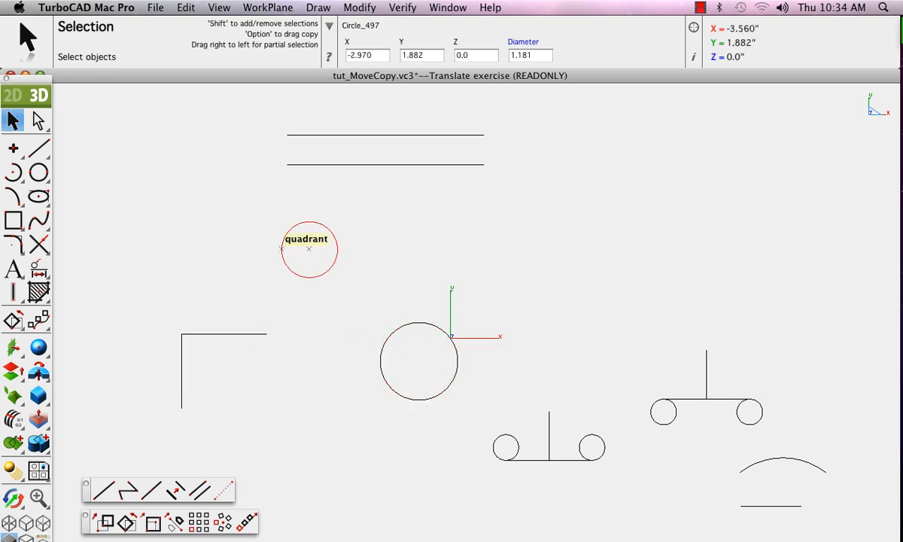
drag(308, 248, 267, 407)
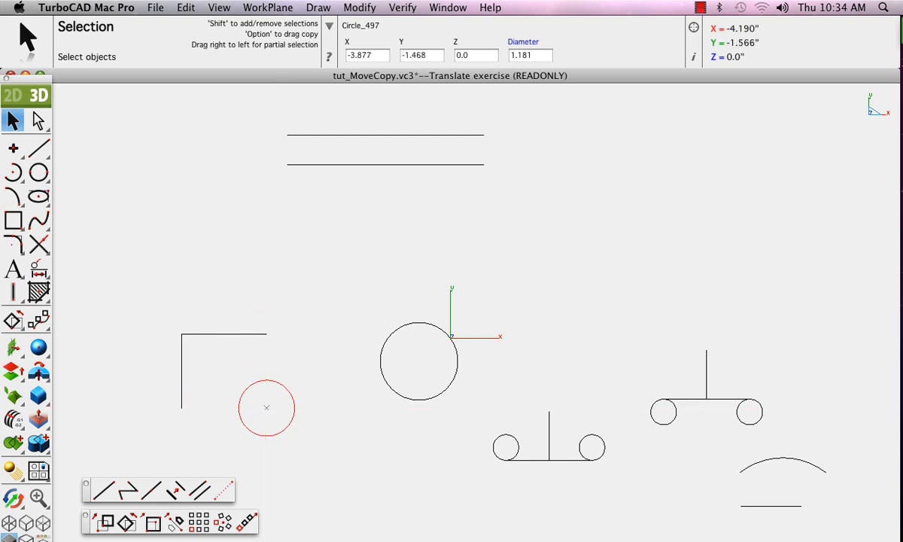
Step: Draw a 1.213" line from the bracket's lower endpoint to the small circle and a 0.973" line from its top quadrant to the bracket's upper-right endpoint
click(103, 490)
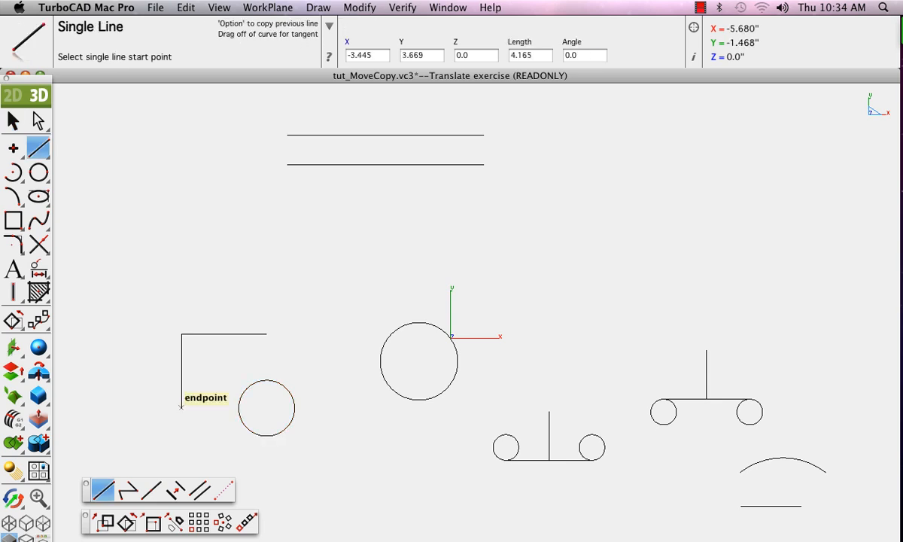
click(181, 407)
click(266, 407)
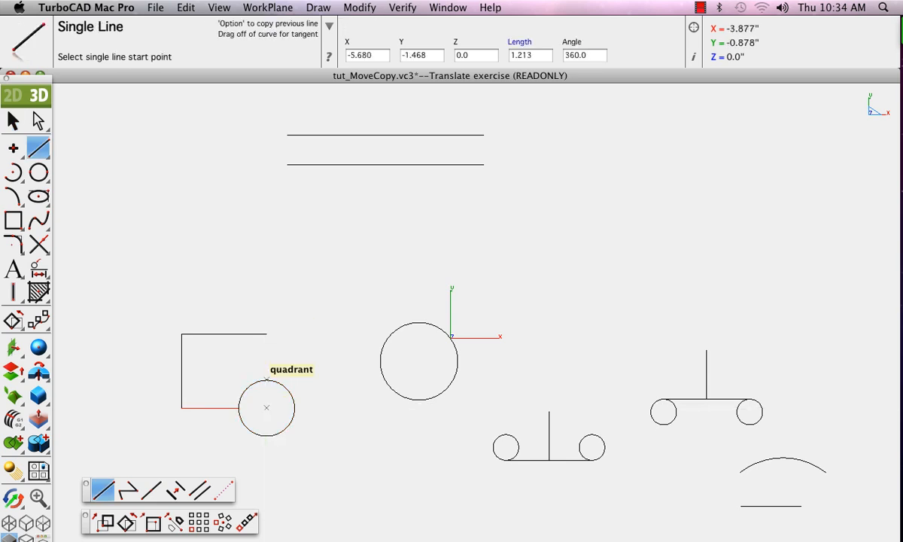
click(266, 380)
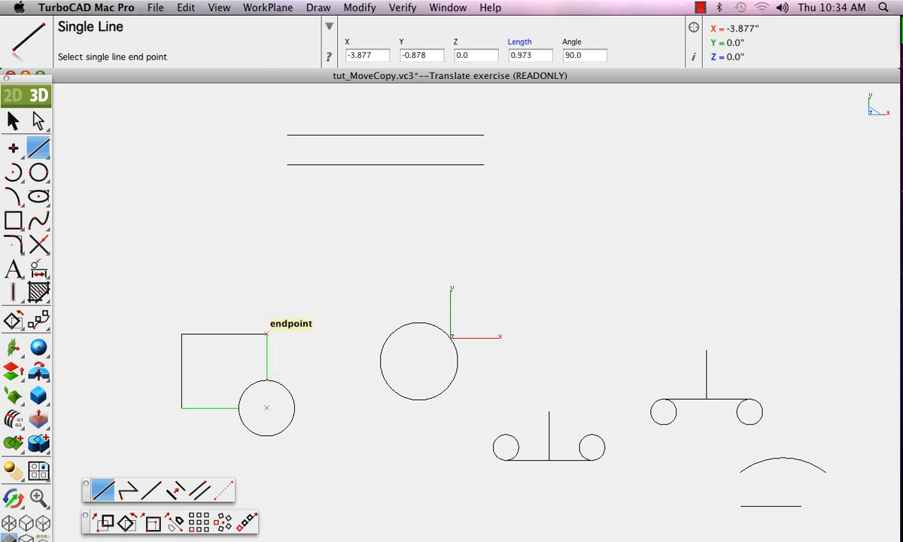
click(266, 333)
key(Escape)
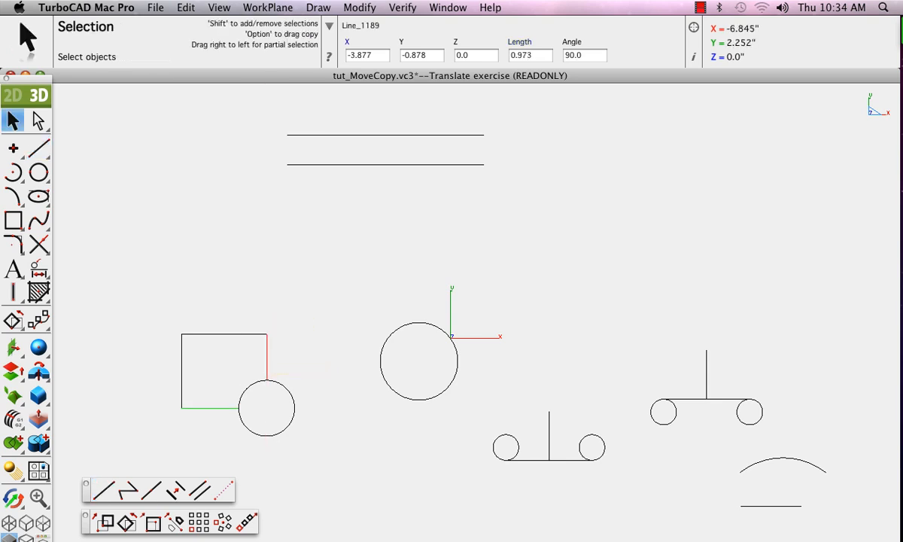
Step: Select the whole square-and-circle shape and move it to the open area at the drawing's upper left
drag(143, 285, 304, 447)
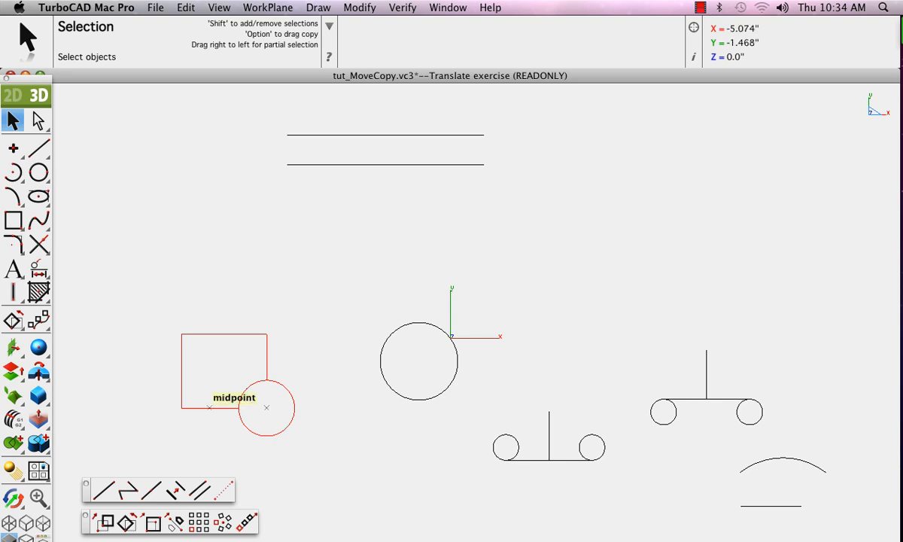
drag(209, 407, 138, 273)
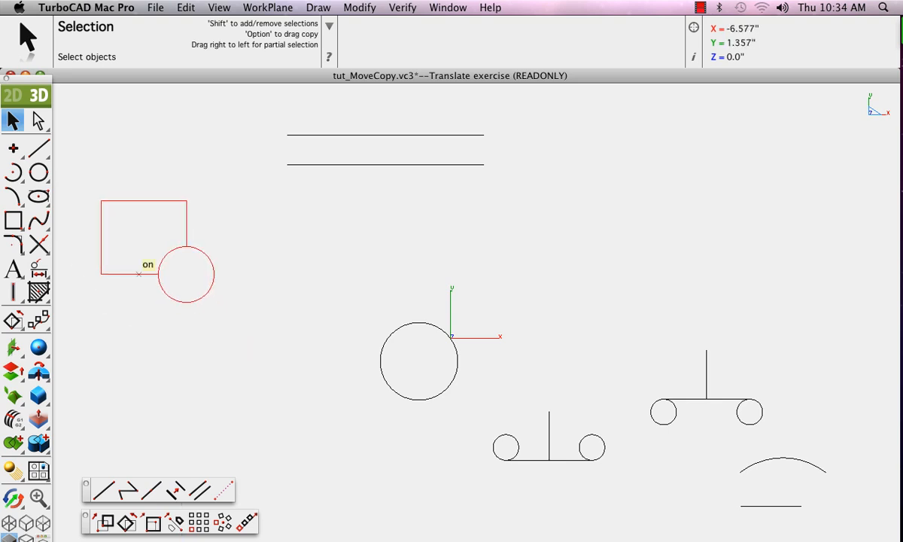
Step: Copy the square-and-circle shape beside the parallel lines, snapping the copy's upper-left corner to the lower line's right endpoint
key(alt)
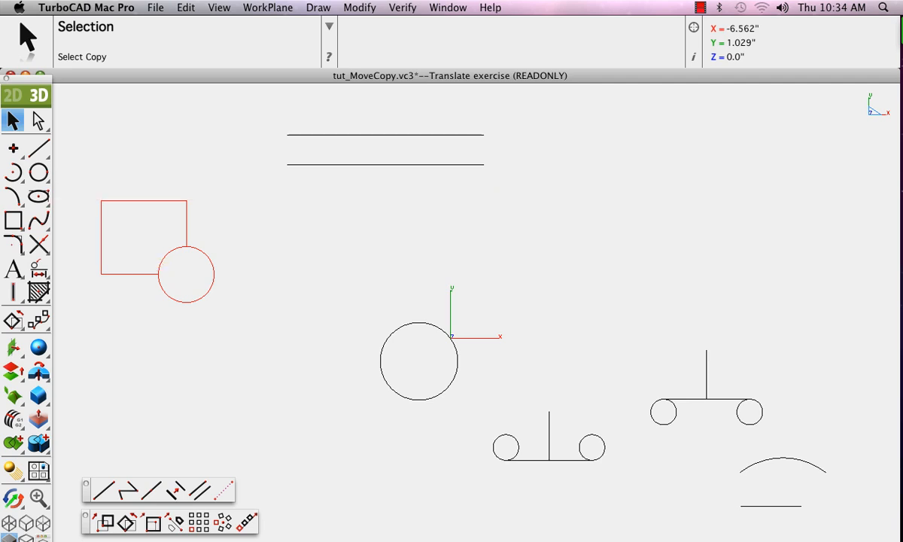
click(556, 215)
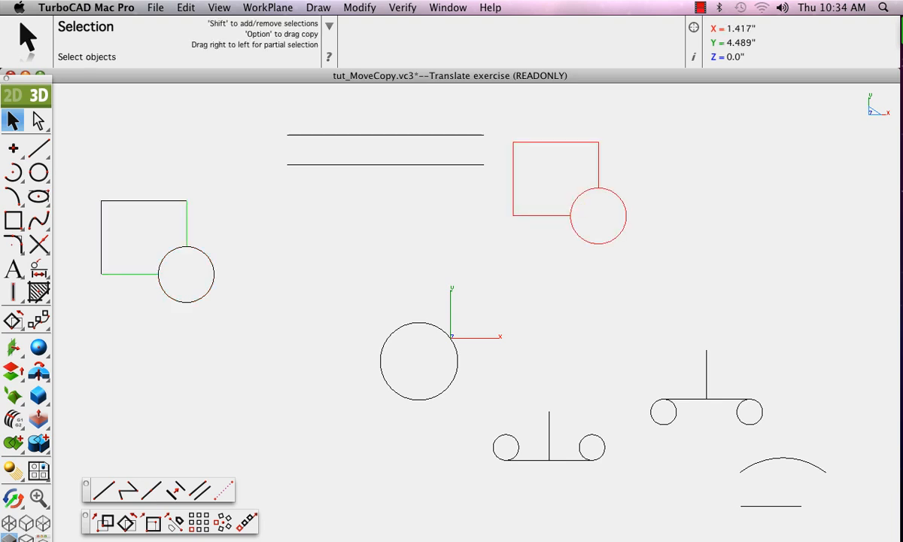
drag(513, 142, 484, 164)
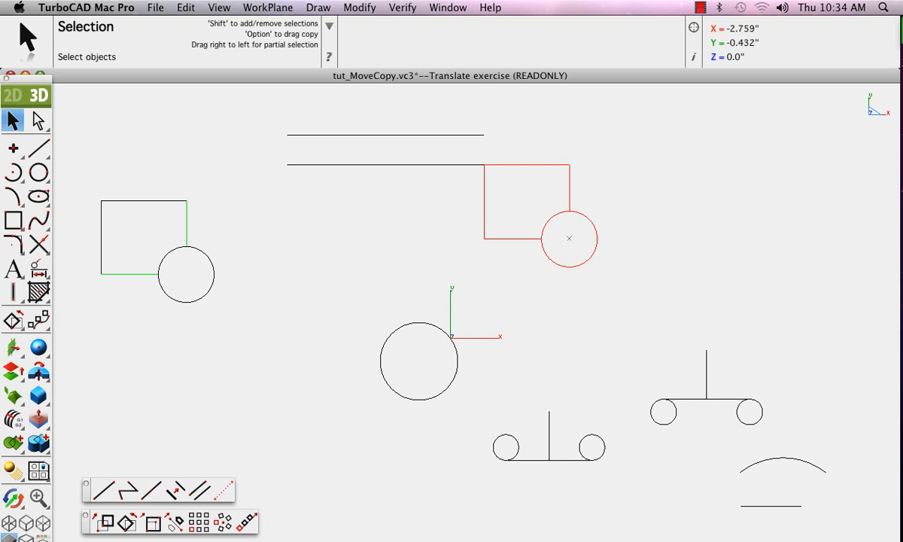
key(Escape)
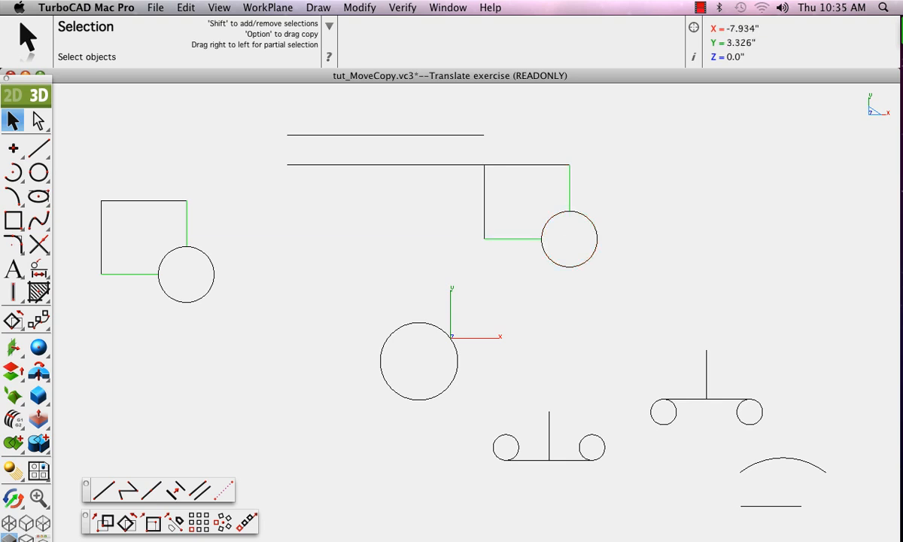
Step: Select the left square-and-circle shape and translate it from the square's upper-left corner to its lower-left corner
drag(68, 174, 262, 341)
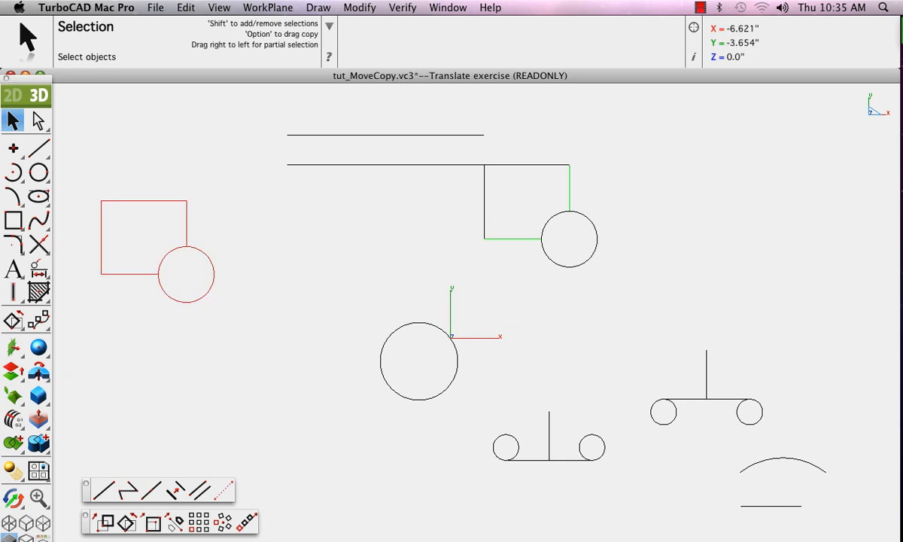
click(104, 522)
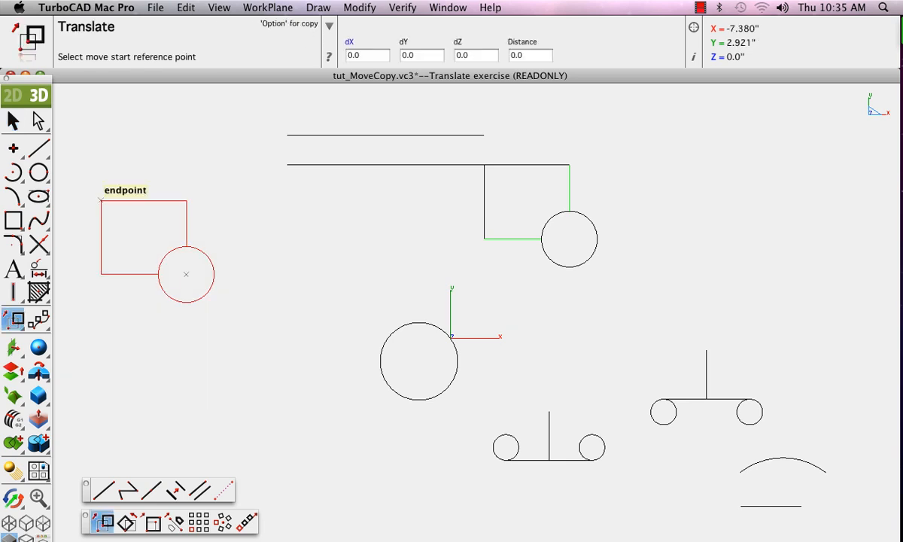
click(101, 201)
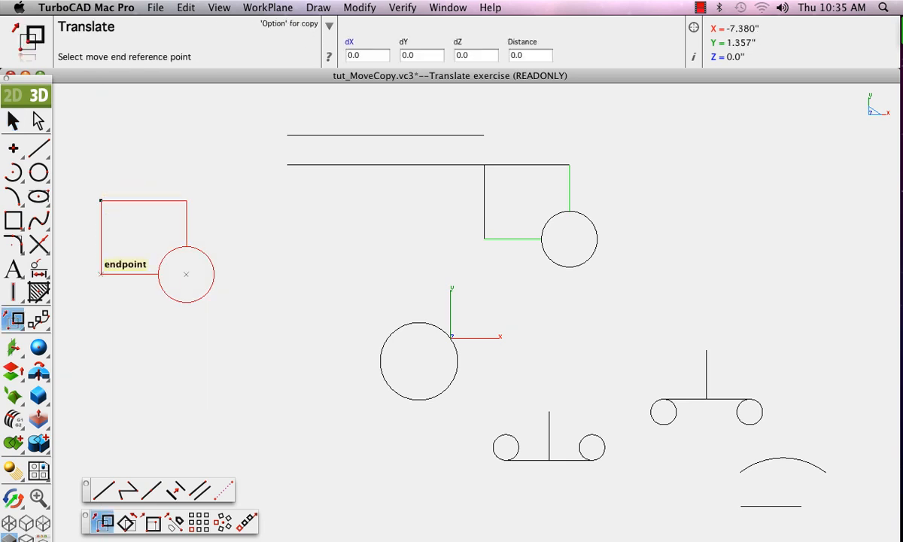
click(101, 274)
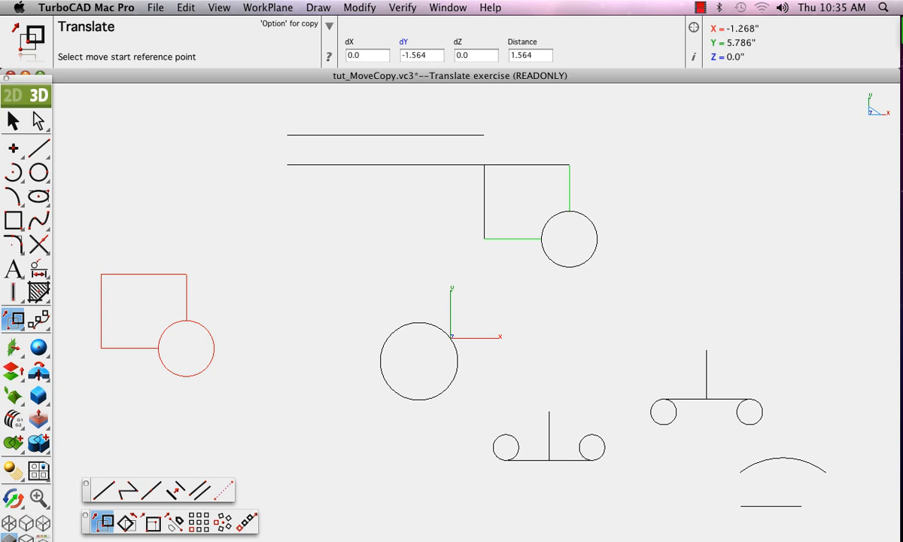
Step: Try dX offsets of 2 and -2 for the translated square-and-circle shape
click(367, 55)
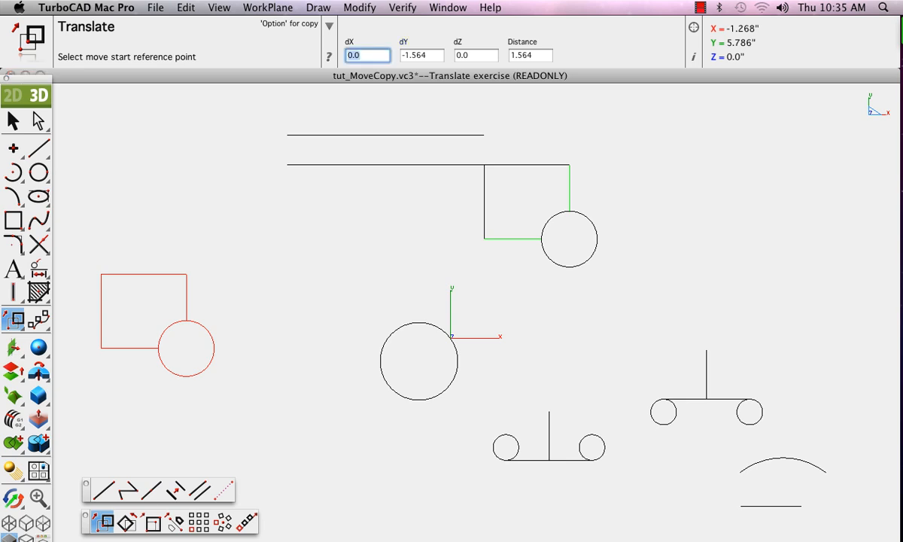
text(2)
key(Tab)
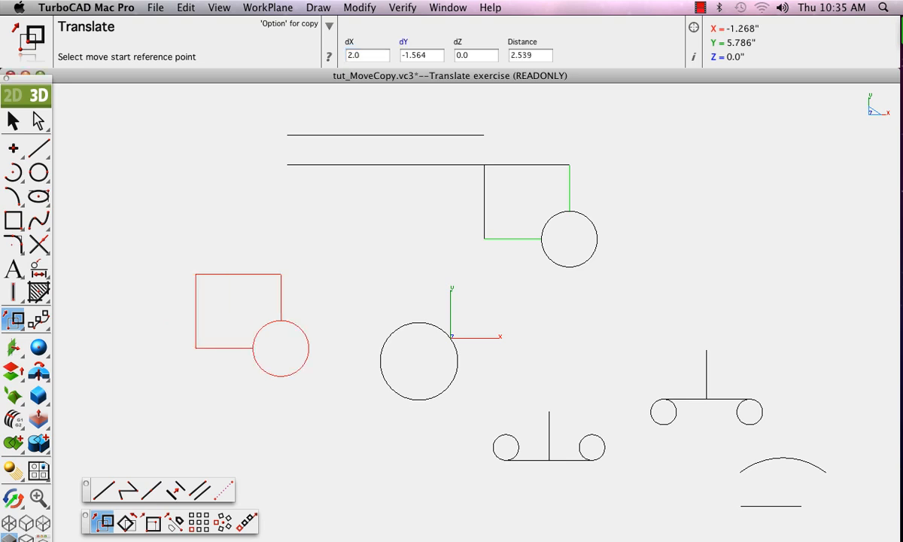
double_click(357, 55)
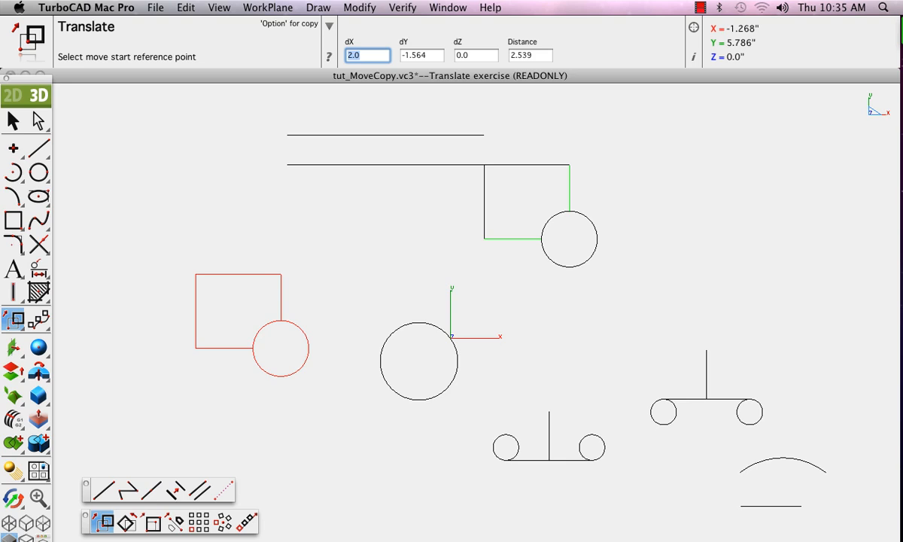
text(-2)
key(Tab)
key(shift+Tab)
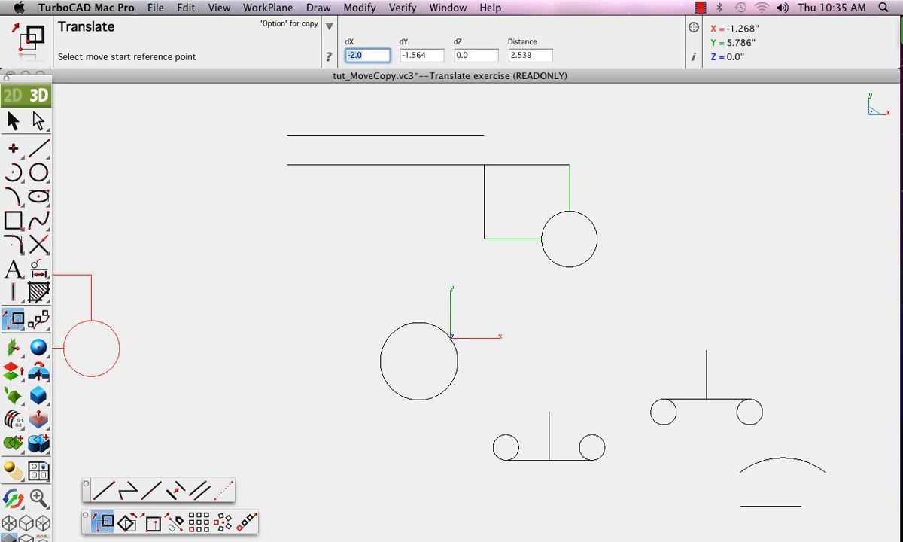
Step: Set the shape's translation to dX 2 and dY -2, trying dY 1 first
text(2)
key(Tab)
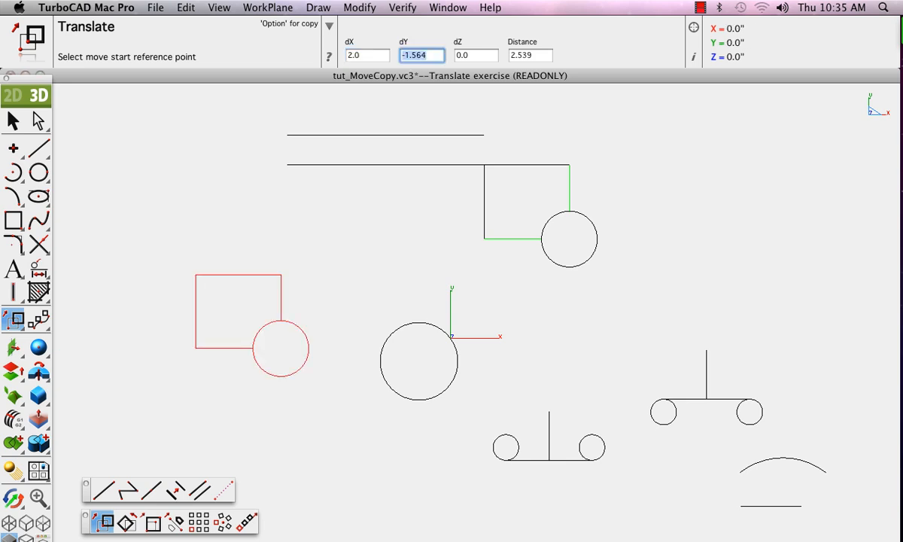
text(1)
key(Return)
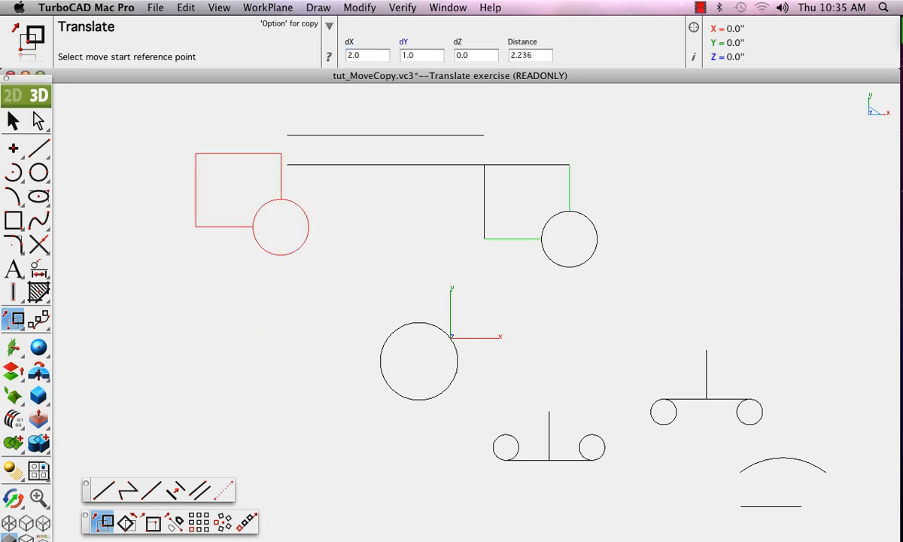
key(Tab)
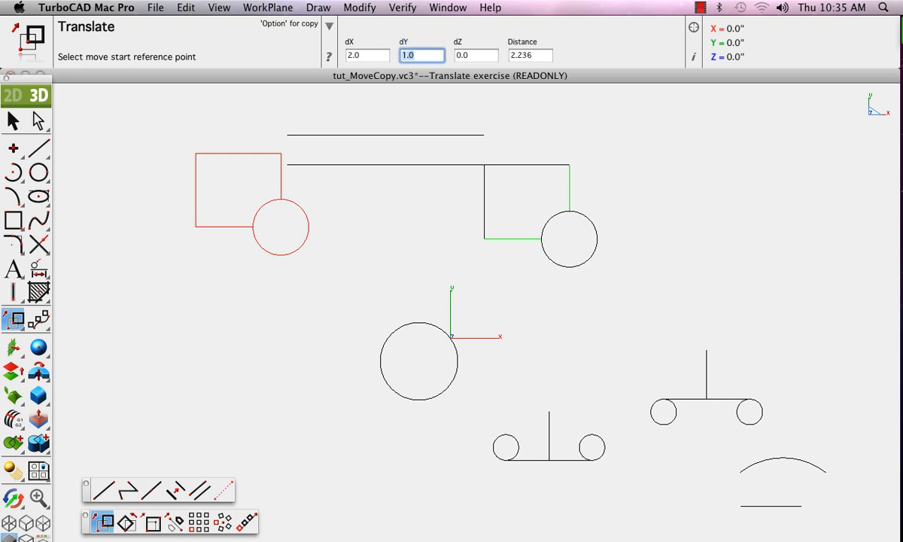
text(-2)
key(Return)
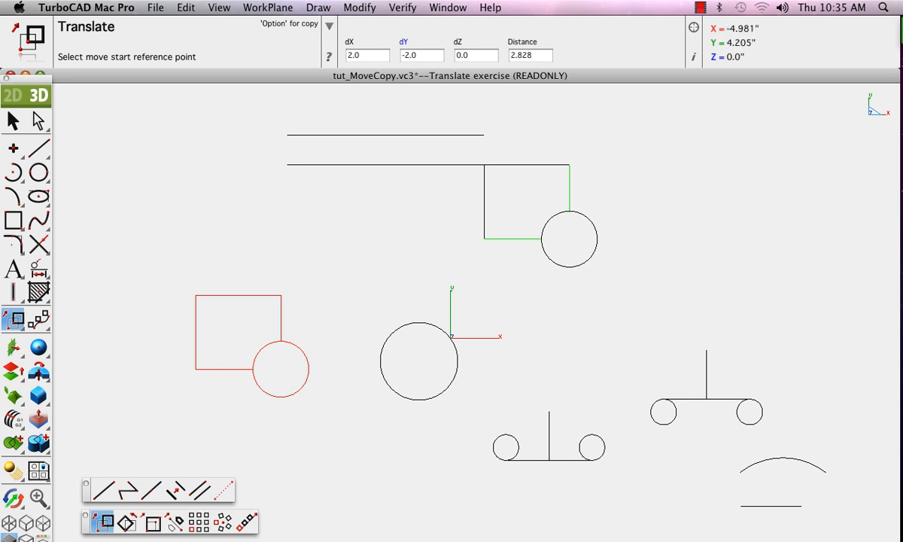
key(Escape)
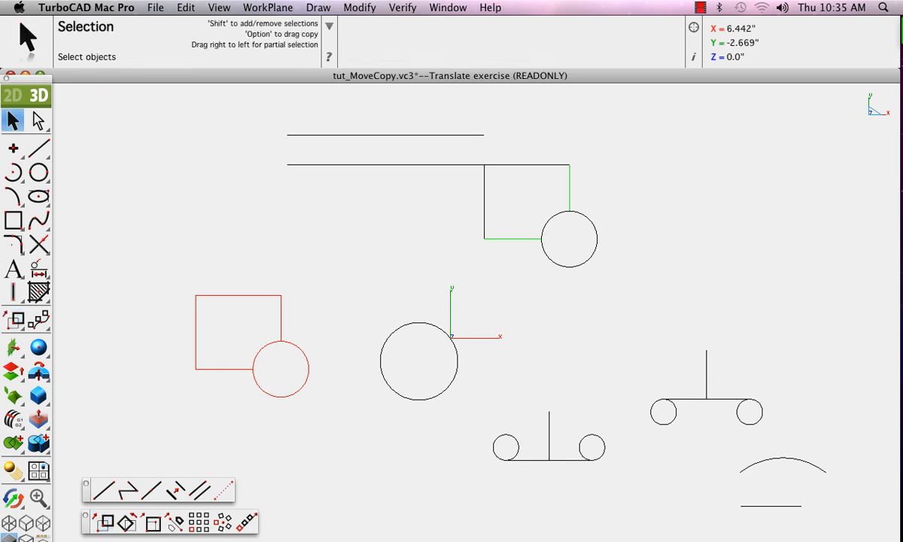
Step: Move the arc's midpoint onto the upper end of the right wheeled shape's vertical line, and shift the whole assembly diagonally down and right
click(782, 457)
drag(783, 456, 706, 348)
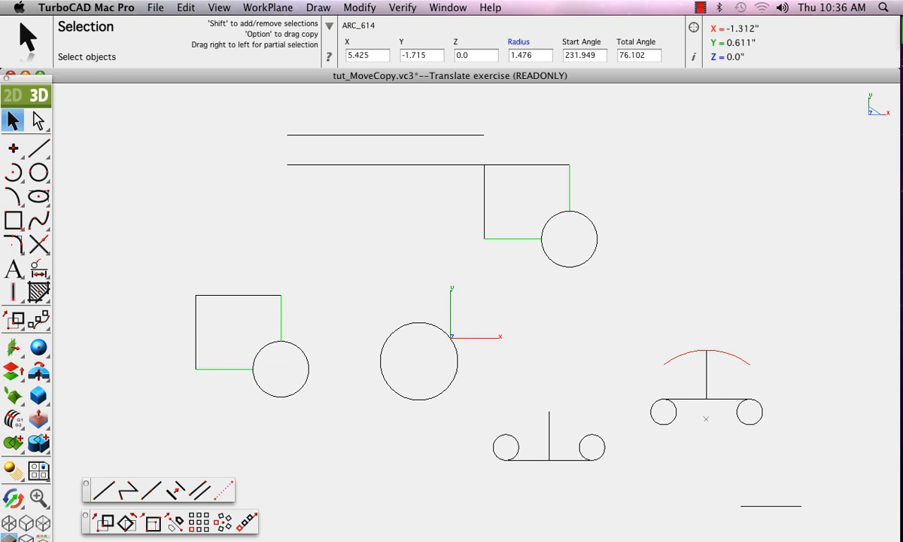
drag(624, 311, 789, 440)
drag(706, 399, 749, 441)
key(Escape)
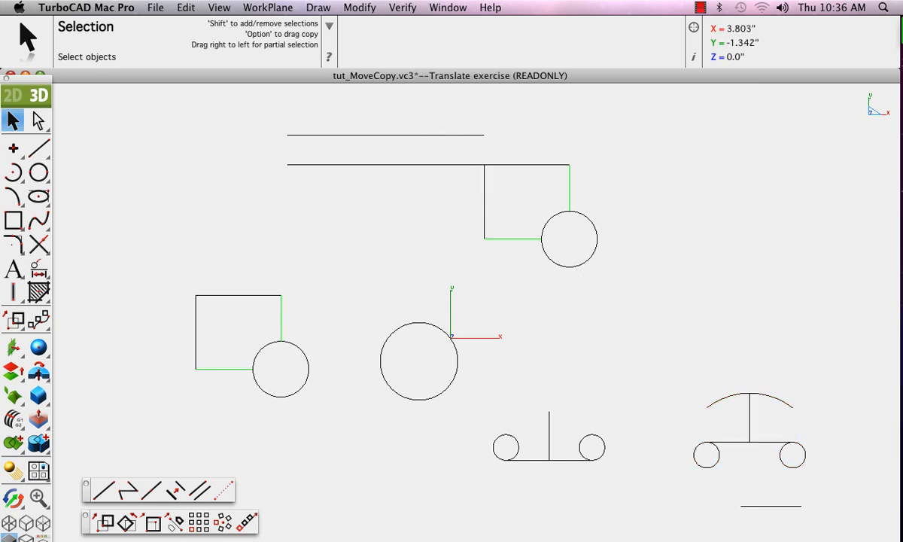
Step: Try full and partial window selections on the left wheeled shape, clearing the selection after each one
drag(583, 463, 617, 468)
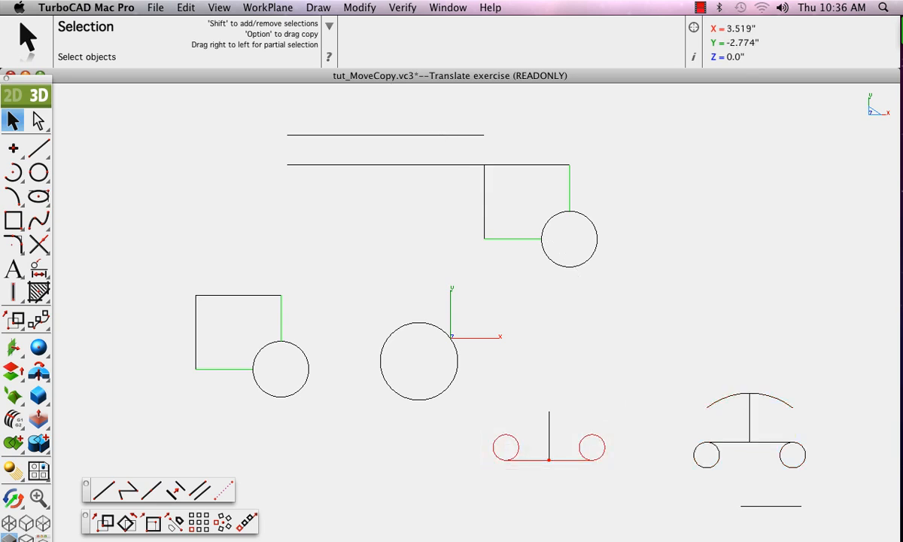
click(604, 415)
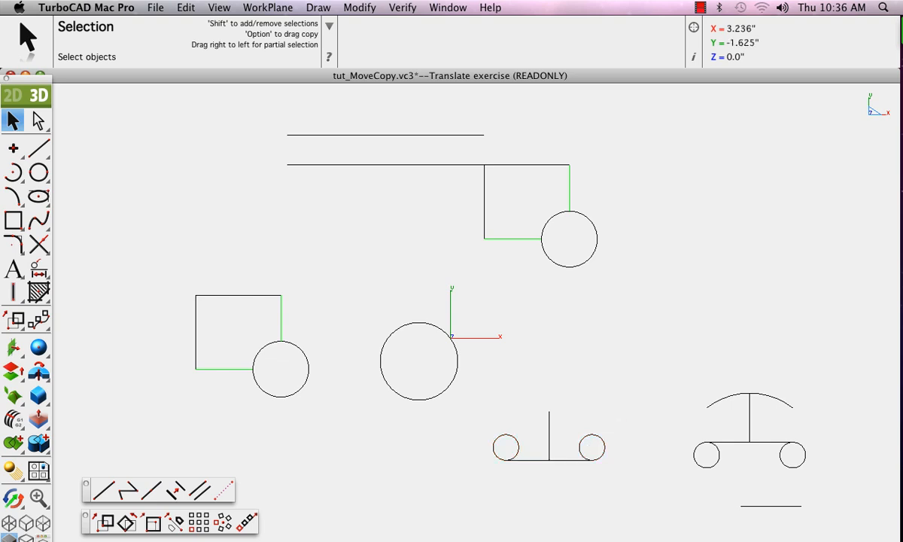
drag(617, 417, 504, 448)
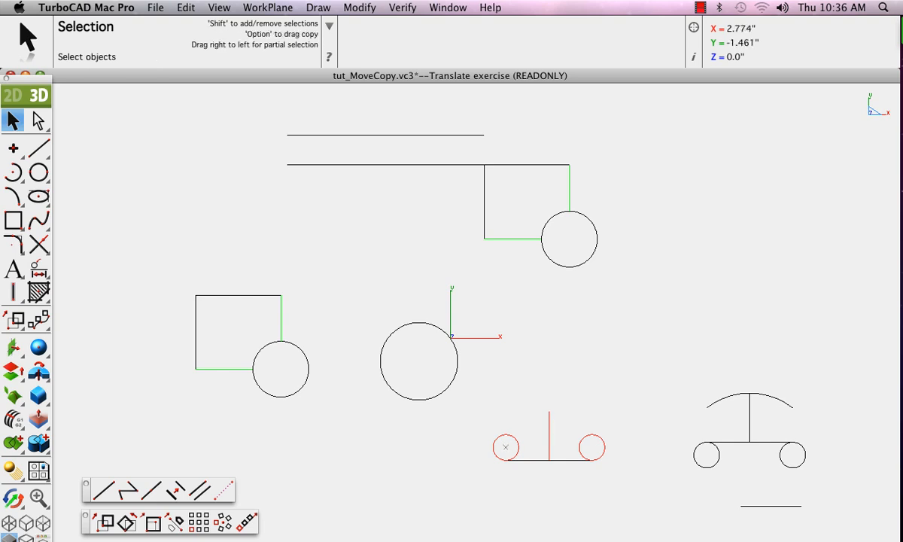
click(581, 407)
Step: Select both circles of the left wheeled shape and place a copy of them straight below it
click(495, 440)
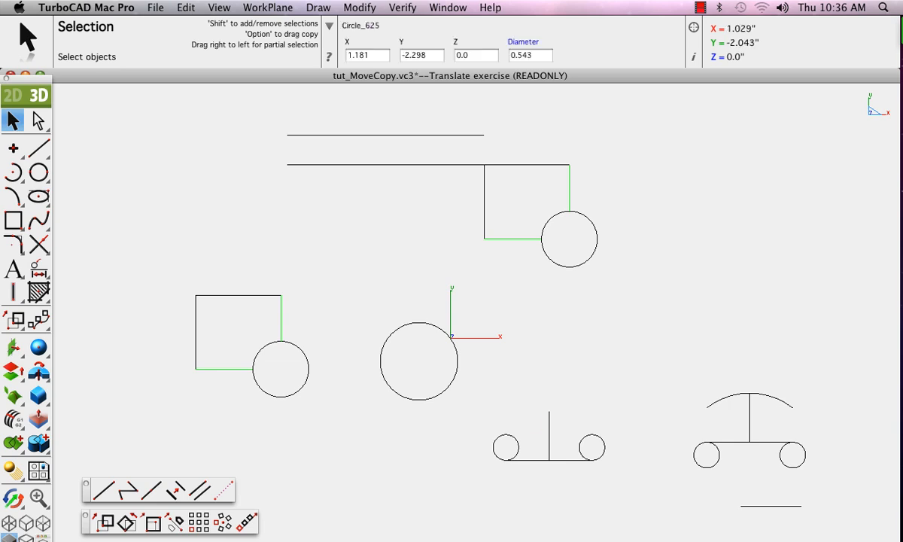
shift+click(591, 435)
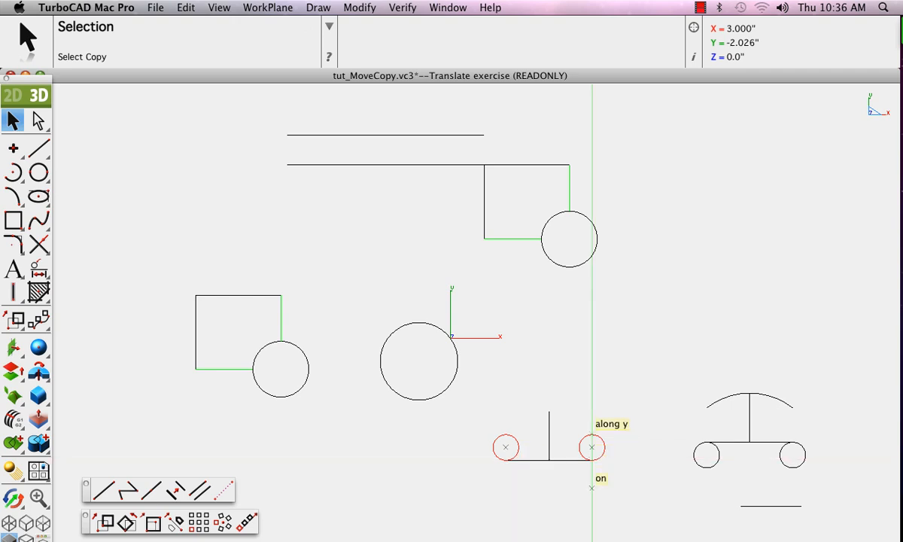
alt+drag(592, 488, 591, 501)
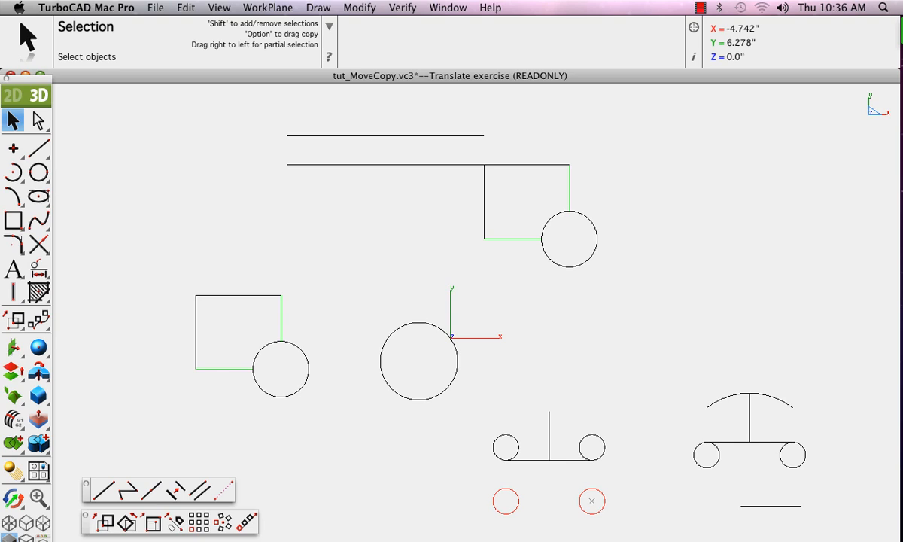
Step: Switch the drawing to the saved Mirror exercise user view
click(219, 7)
mouse_move(241, 223)
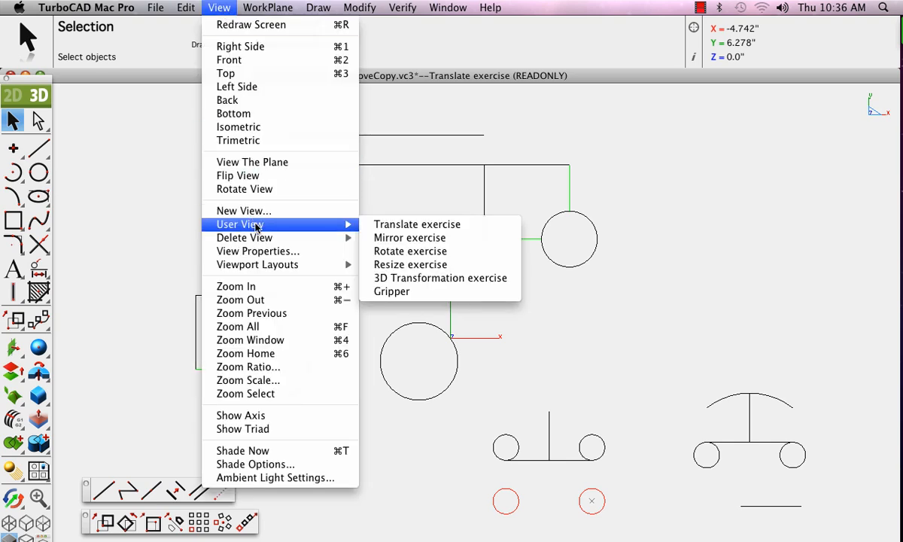
click(378, 240)
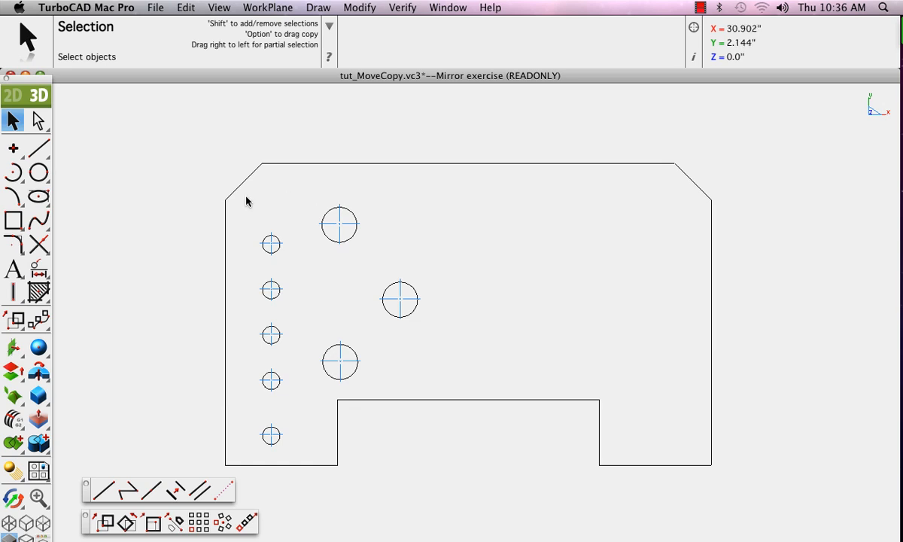
Step: Select all the circles with their center marks on the plate's left half, leaving the notch lines out of the selection
drag(247, 198, 446, 465)
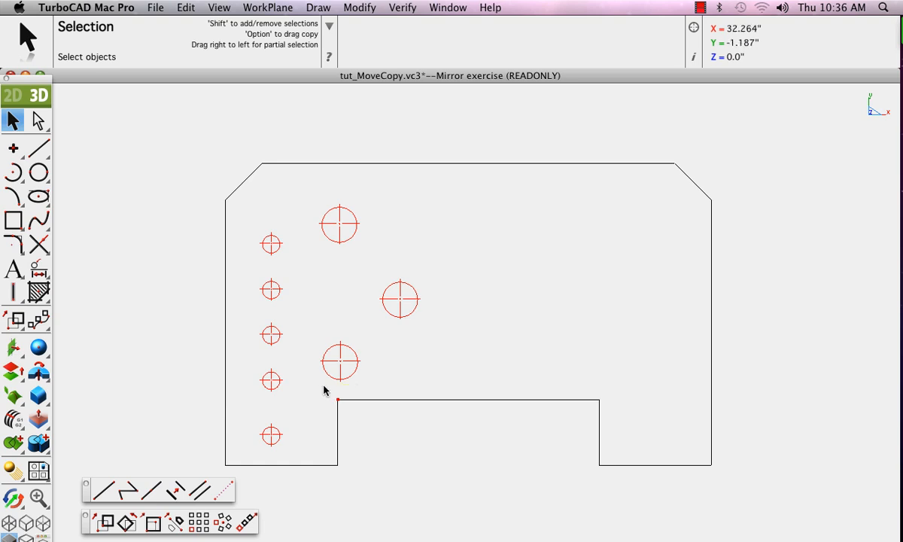
key(shift)
shift+drag(324, 387, 364, 425)
shift+click(336, 404)
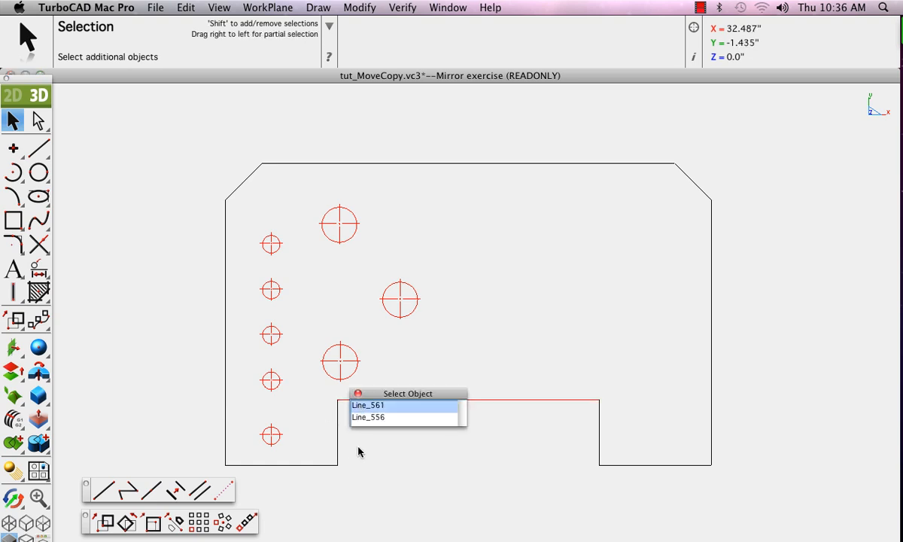
click(359, 405)
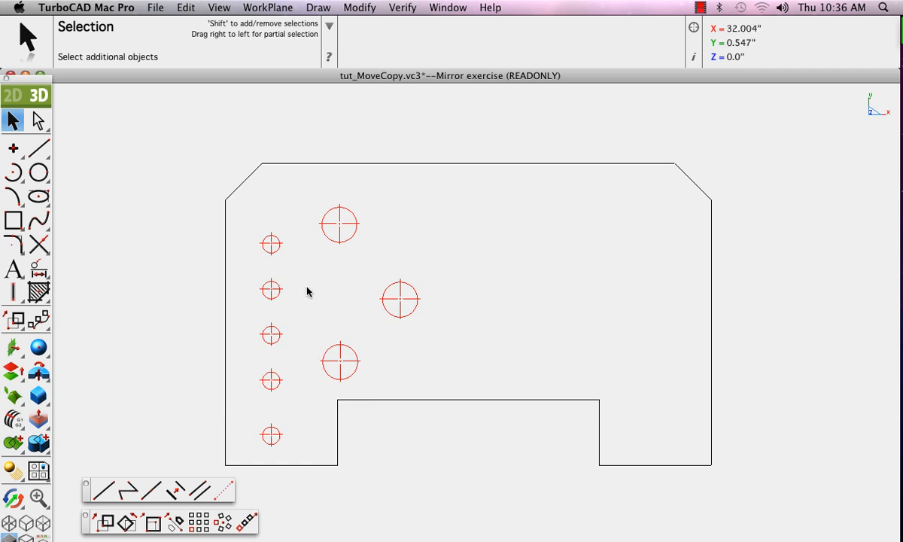
Step: Mirror the selected circles across the plate's vertical centerline with the two-point Mirror tool, and mirror a copy back to the left half
click(179, 527)
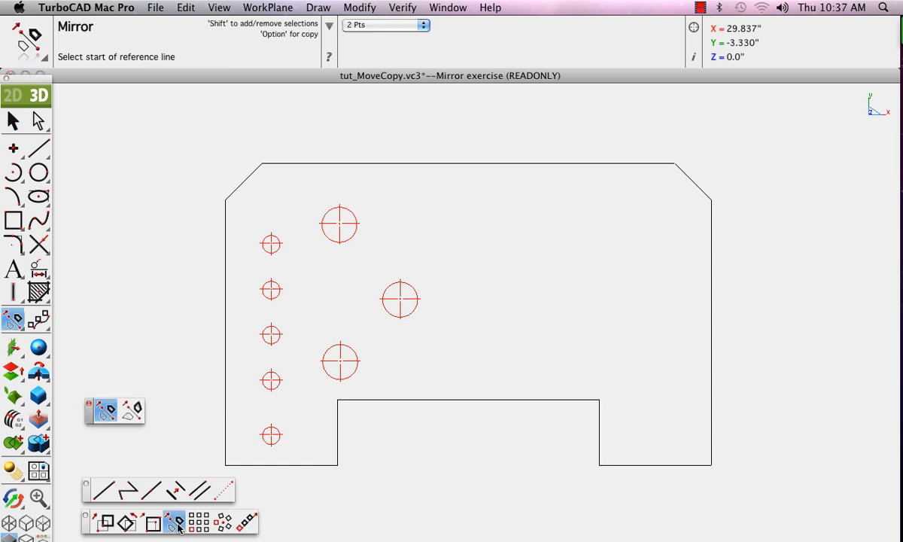
click(135, 410)
click(109, 412)
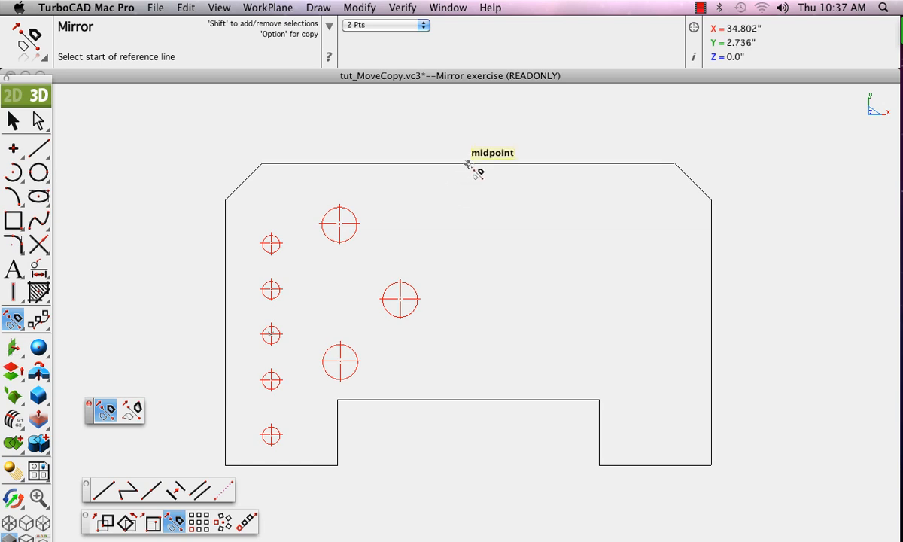
click(468, 165)
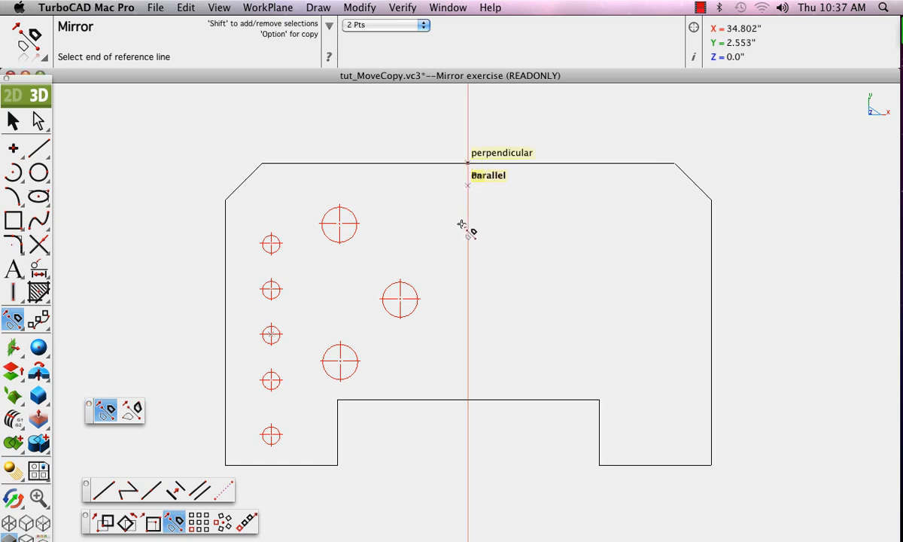
click(468, 399)
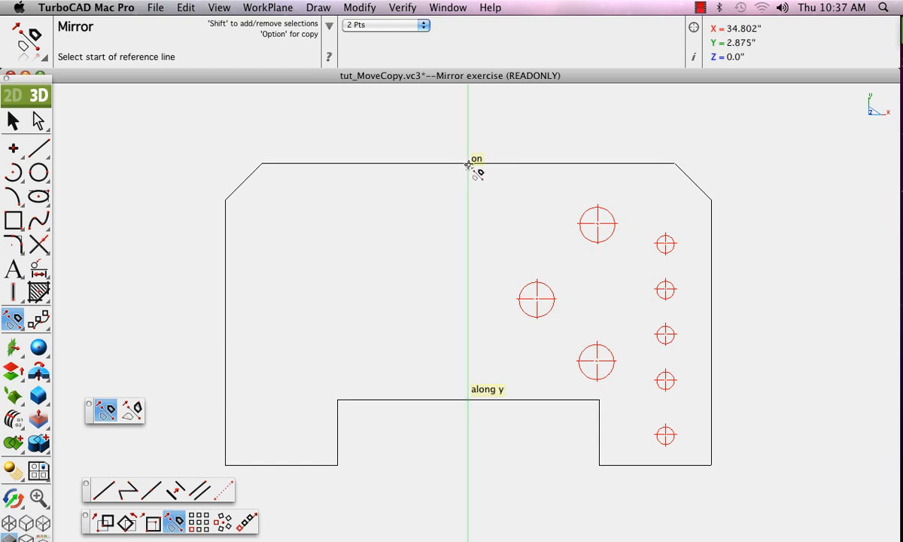
click(468, 401)
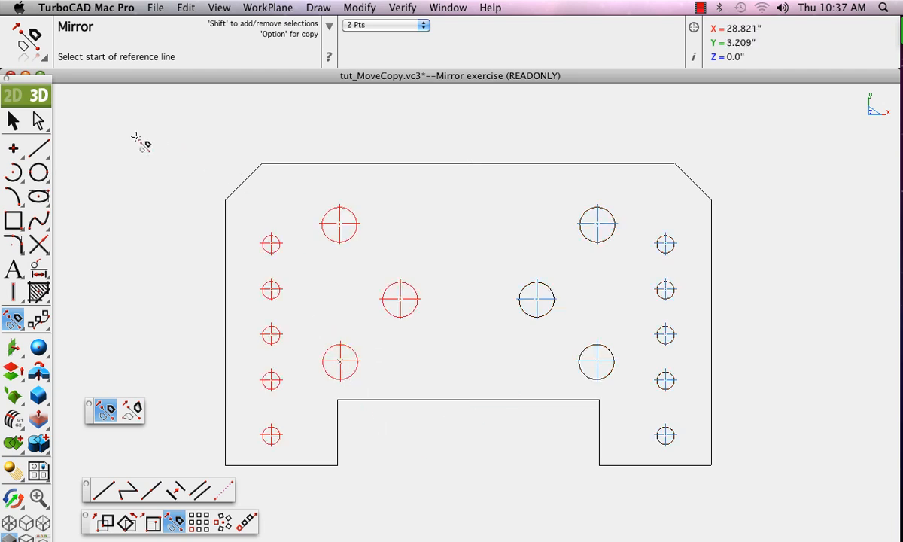
key(Escape)
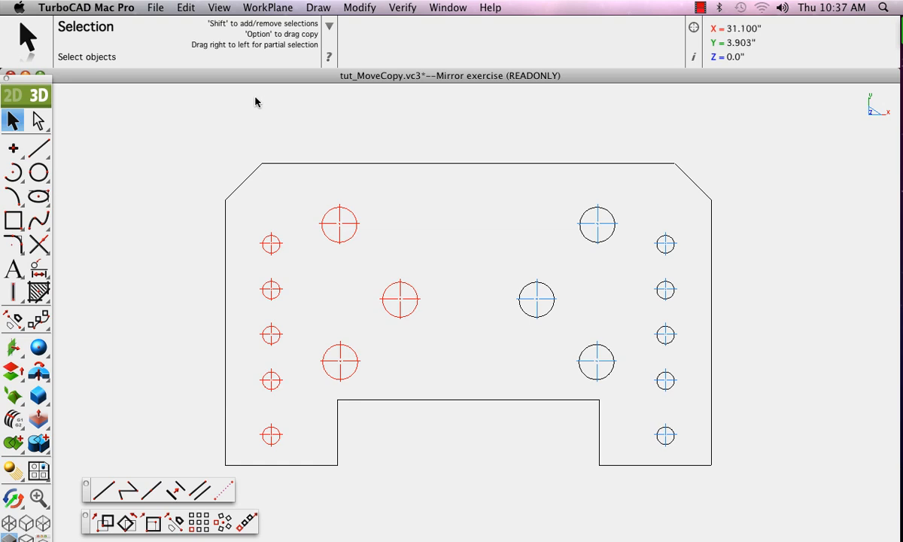
Step: Switch to the saved Rotate exercise user view and select the two connected lines at its upper left
click(216, 9)
mouse_move(264, 228)
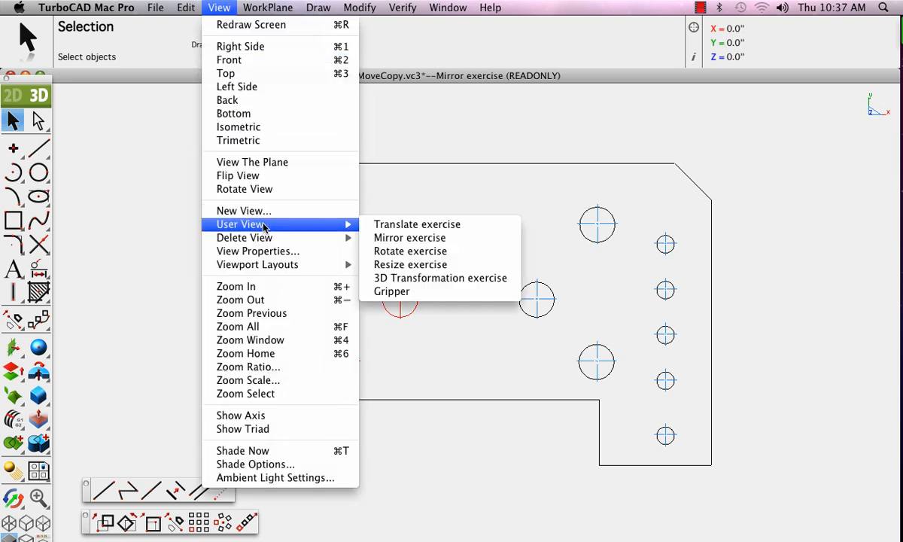
click(377, 251)
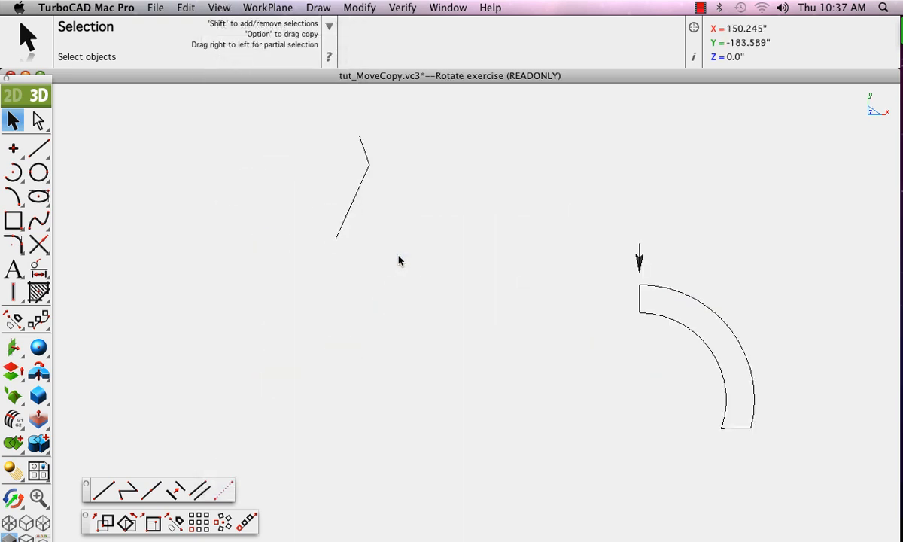
drag(276, 98, 430, 267)
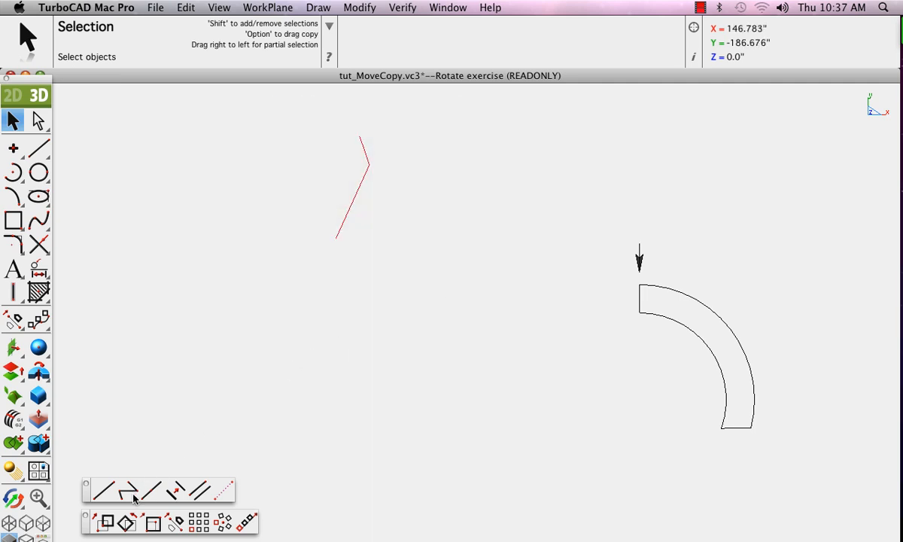
Step: Start the Rotate One Point tool for the selected lines and set its rotation axis to Work Pln Normal
click(126, 522)
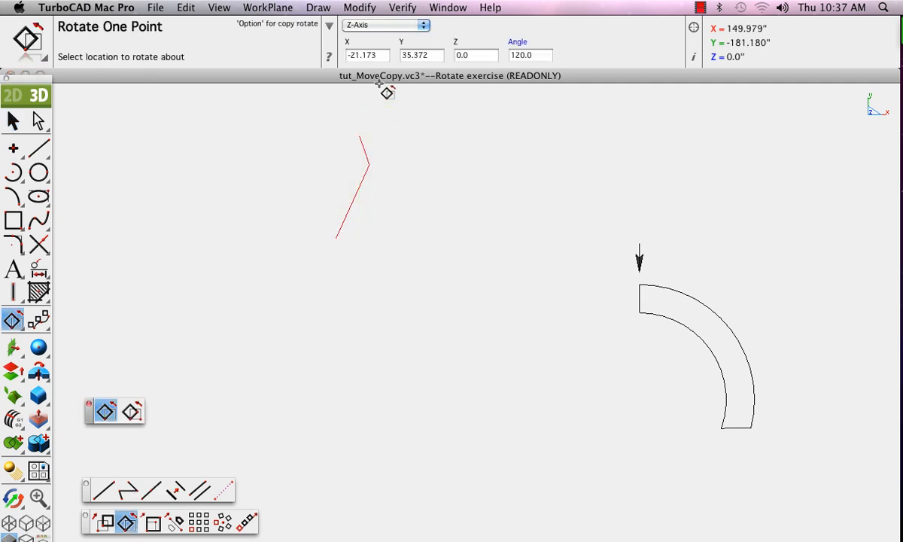
click(418, 28)
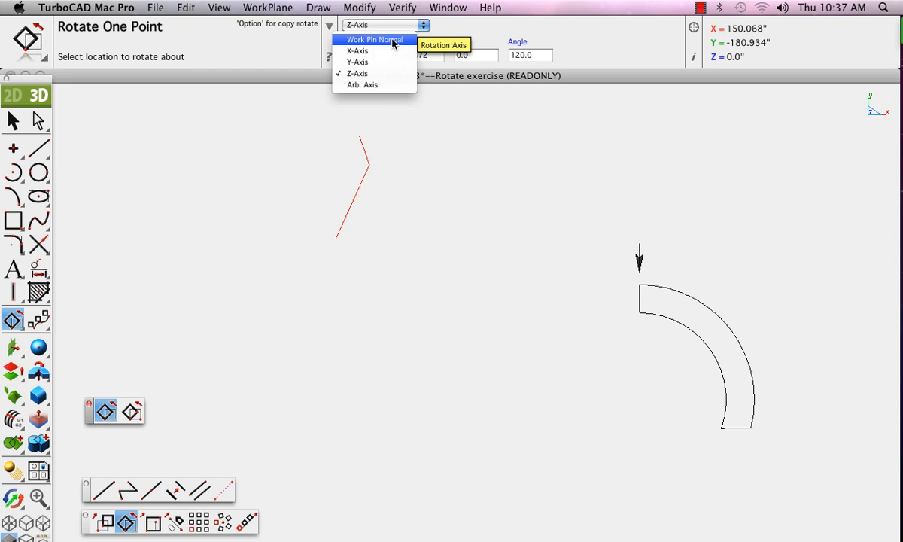
click(391, 40)
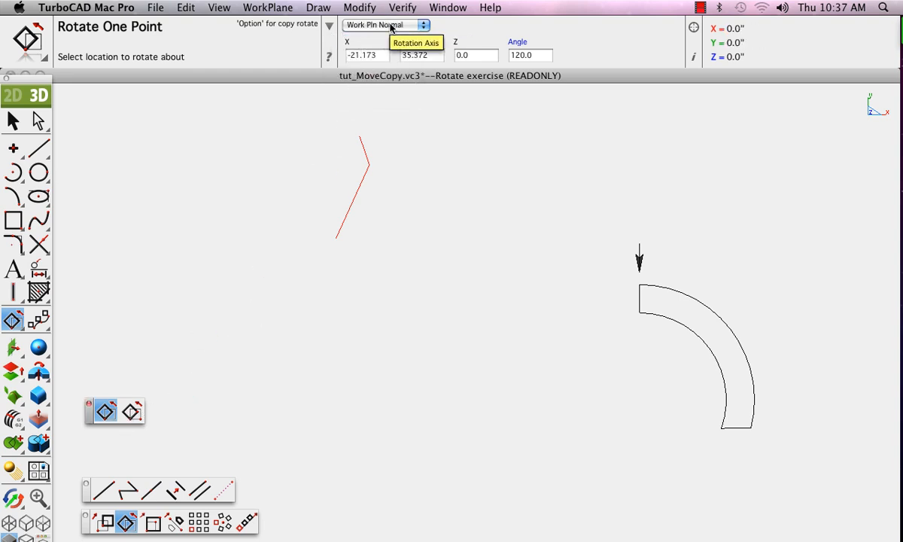
Step: Rotate the two selected lines about 67 degrees counterclockwise around their lower free endpoint with Rotate Three Points, using their shared corner as start reference
click(132, 411)
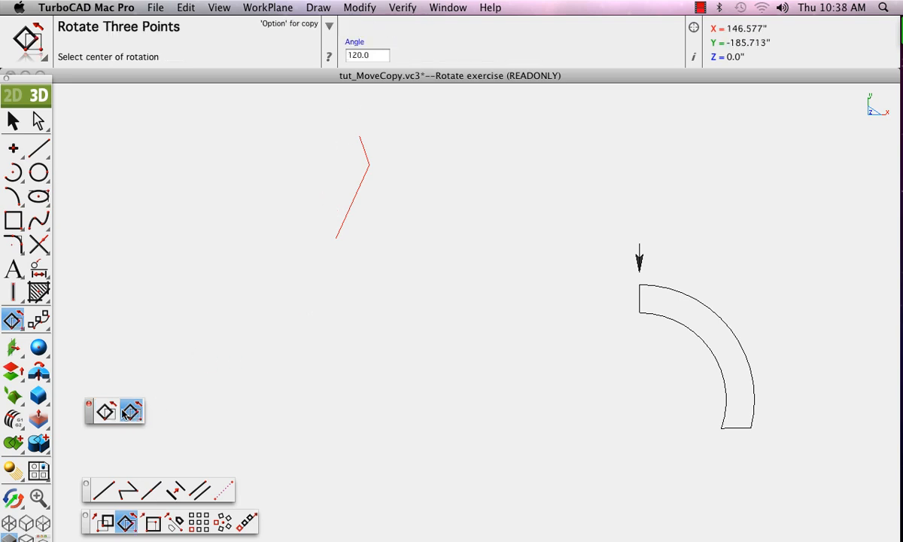
click(108, 412)
click(132, 411)
click(337, 237)
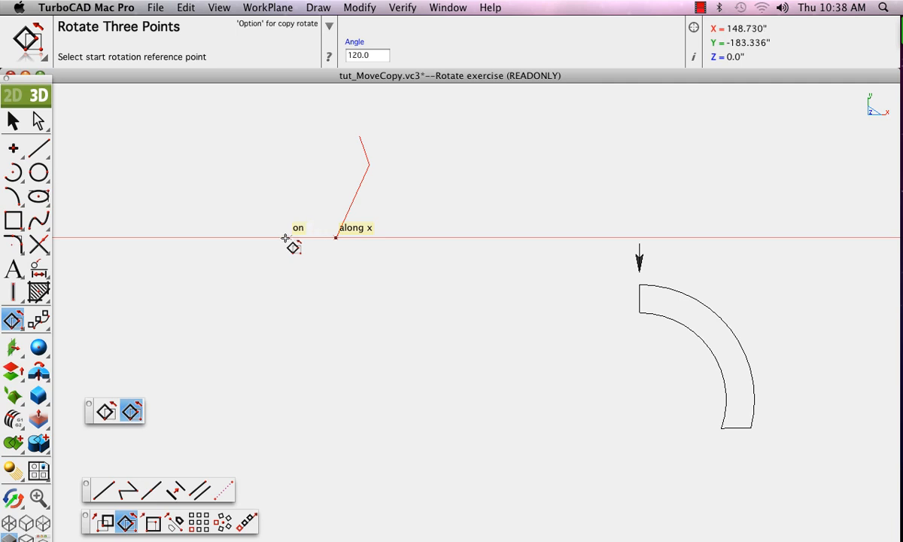
click(369, 163)
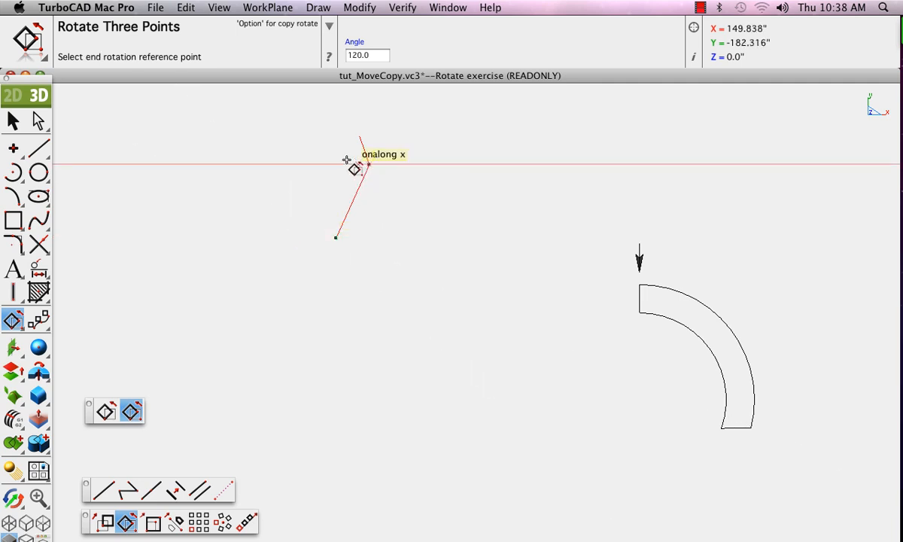
click(269, 161)
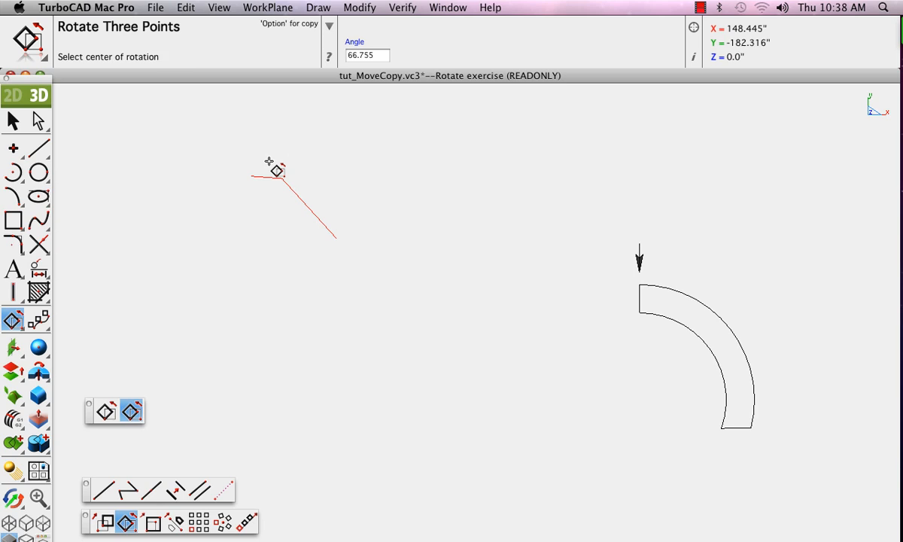
Step: Rotate the two lines counterclockwise about 42 degrees around the same endpoint, and about 42 degrees more around a free point just below them
click(338, 239)
click(217, 238)
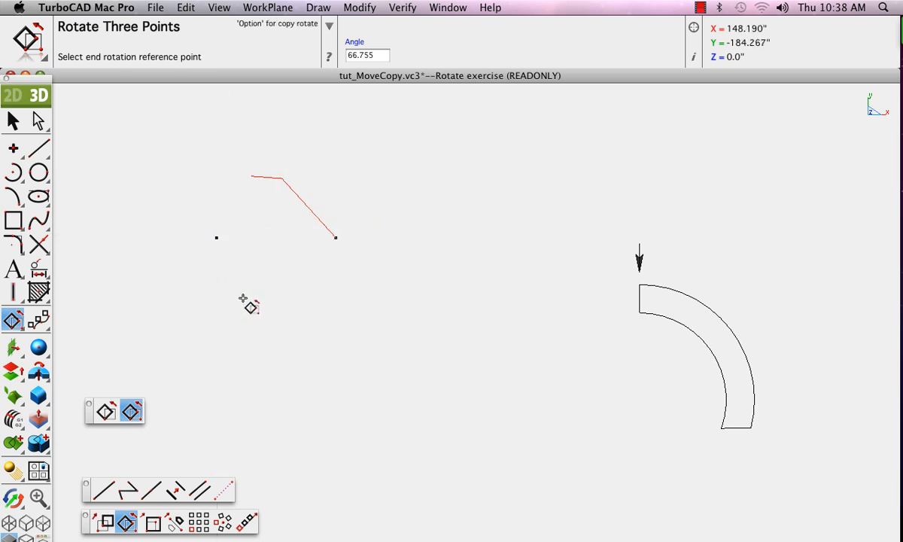
click(256, 309)
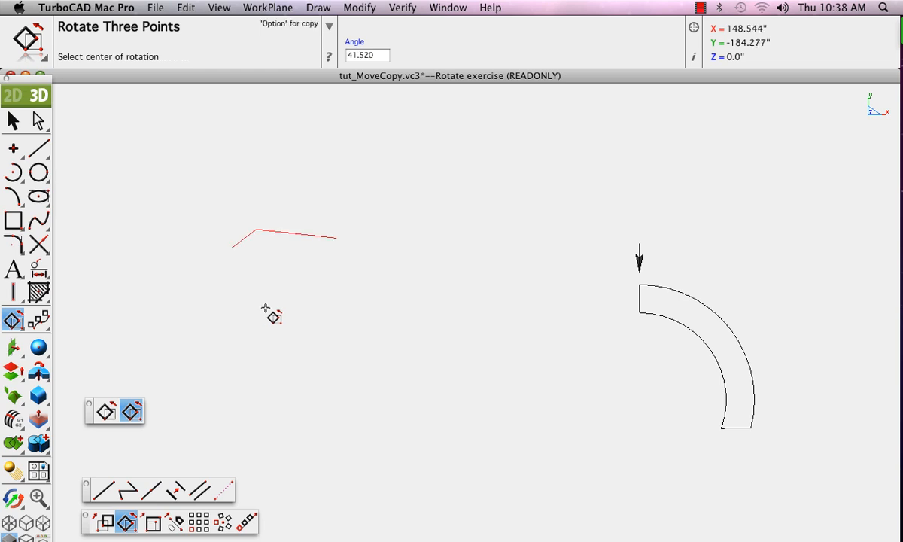
click(305, 262)
click(214, 261)
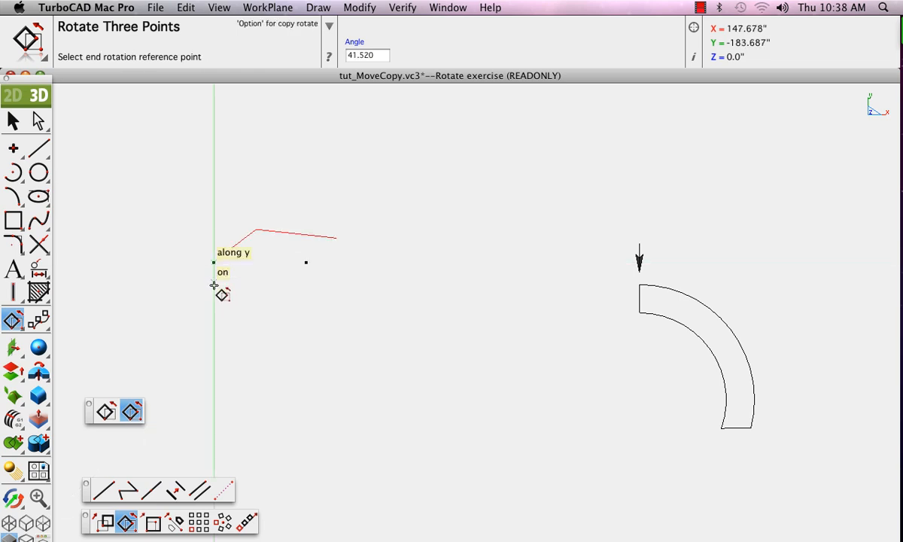
click(216, 355)
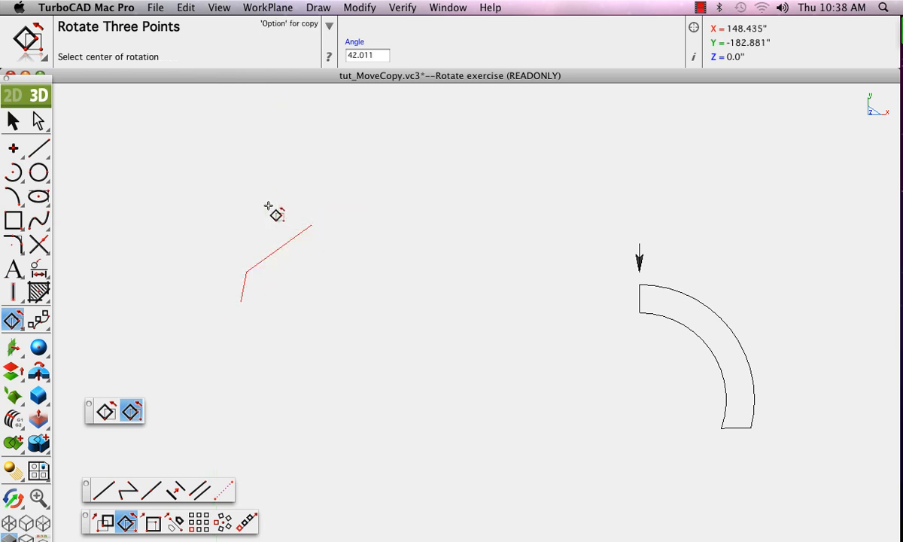
Step: Rotate the two lines until the longer one stands vertical, and make a copy rotated about 179 degrees around its free end
click(426, 271)
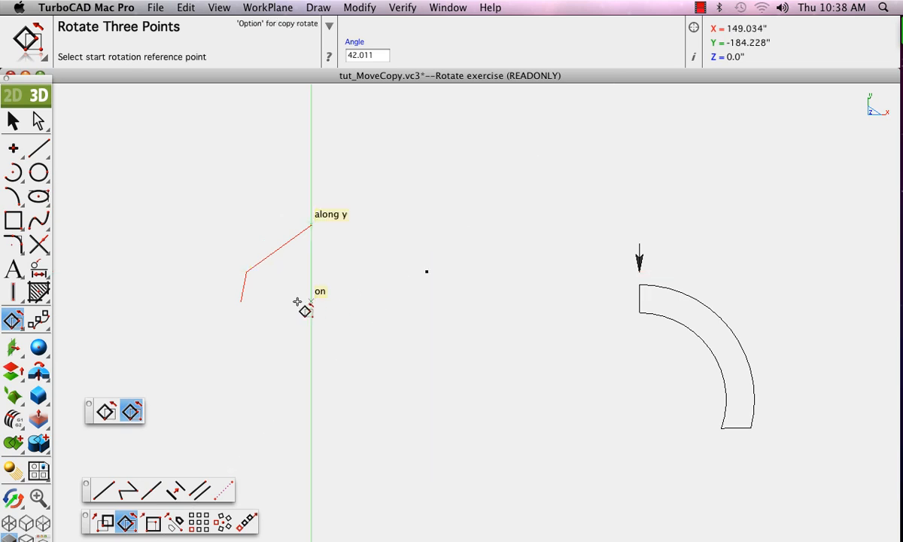
click(289, 343)
click(371, 387)
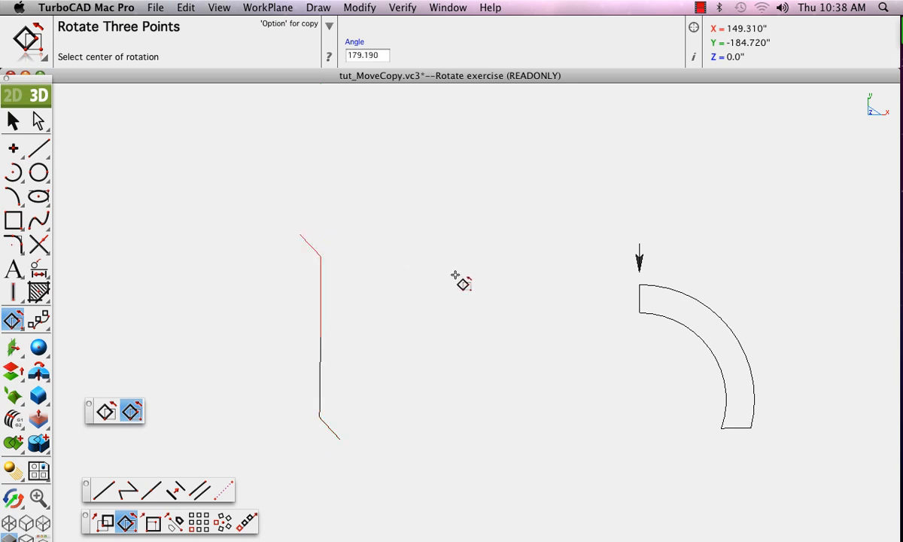
Step: Select the whole curved band outline and ready Rotate One Point with the Work Pln Normal axis
click(14, 120)
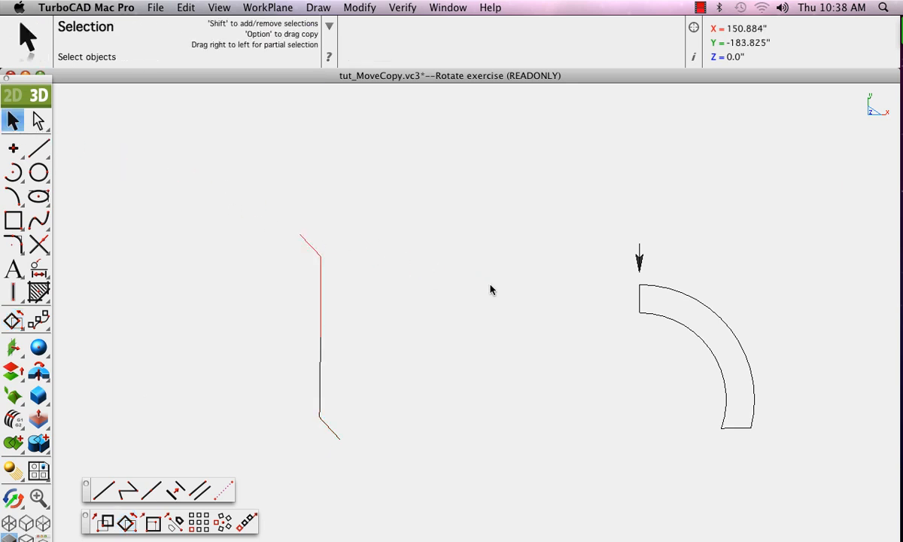
drag(617, 278, 833, 473)
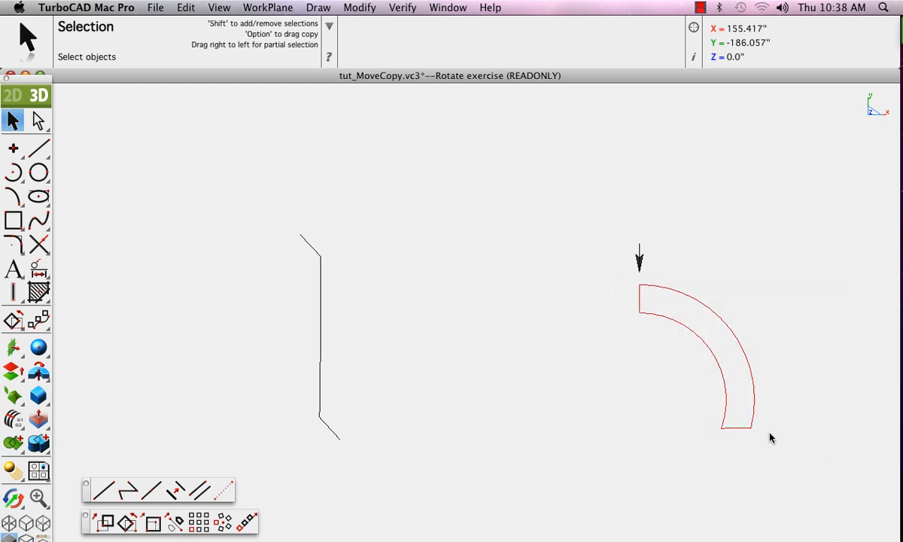
click(106, 522)
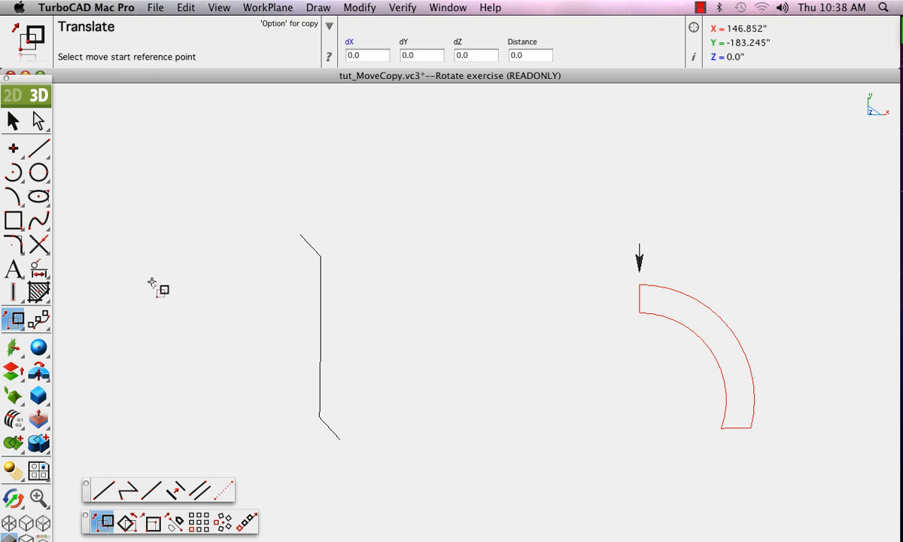
click(126, 521)
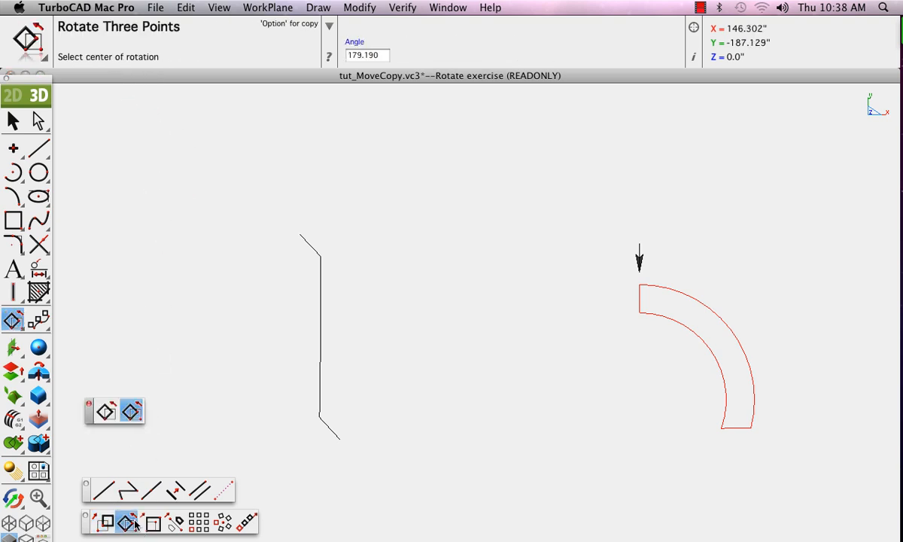
click(105, 411)
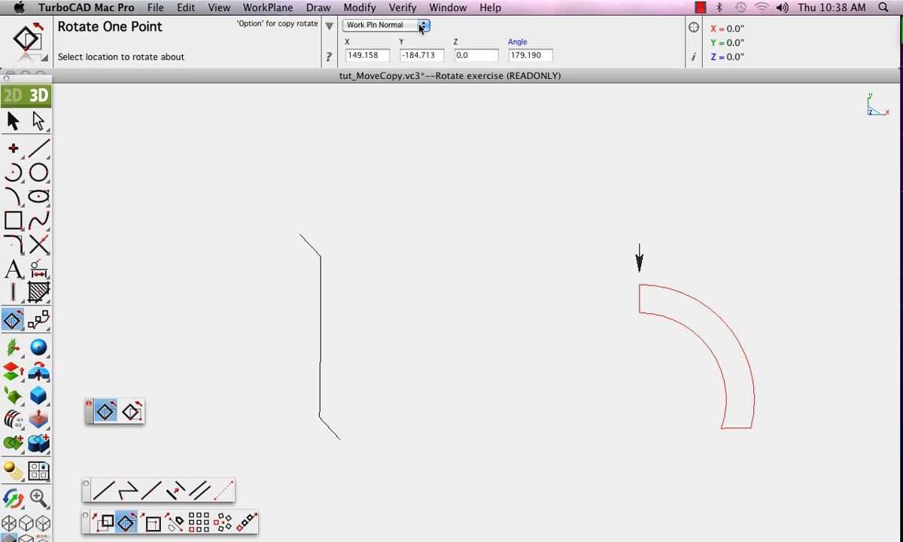
click(374, 25)
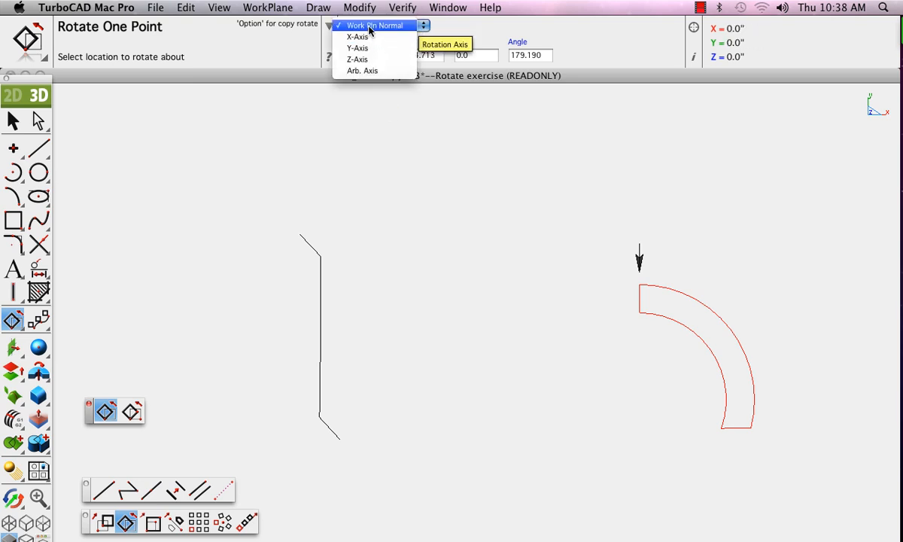
click(369, 27)
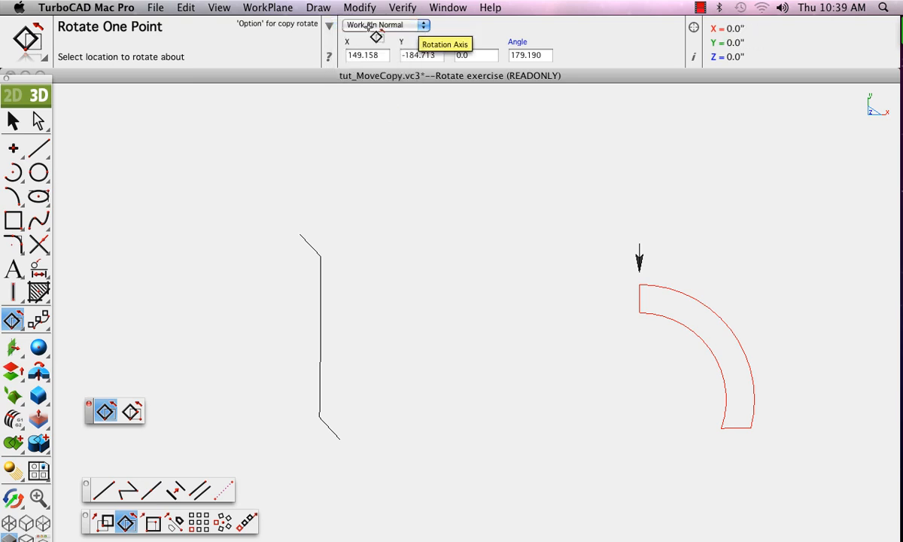
Step: Rotate the curved band 120 degrees around its arc center, and add two further rotated copies to form a three-part ring
double_click(546, 55)
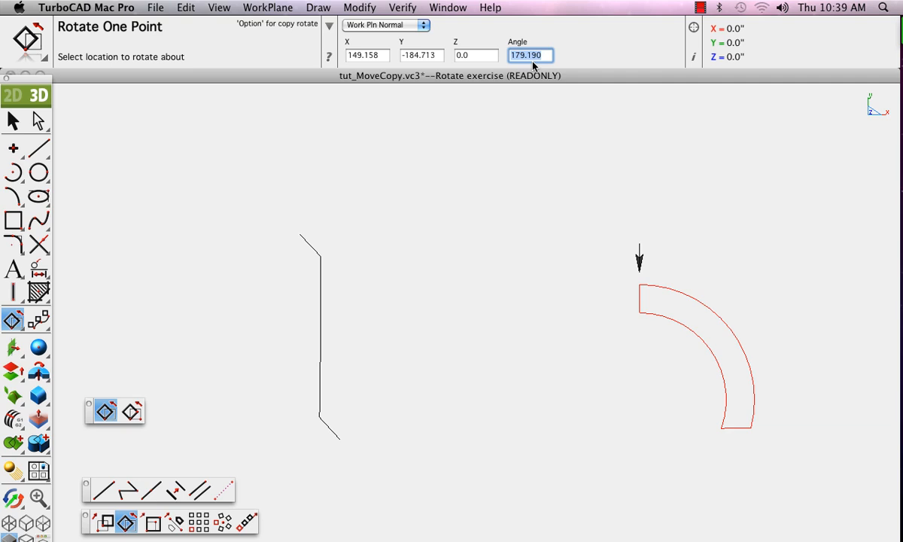
text(120)
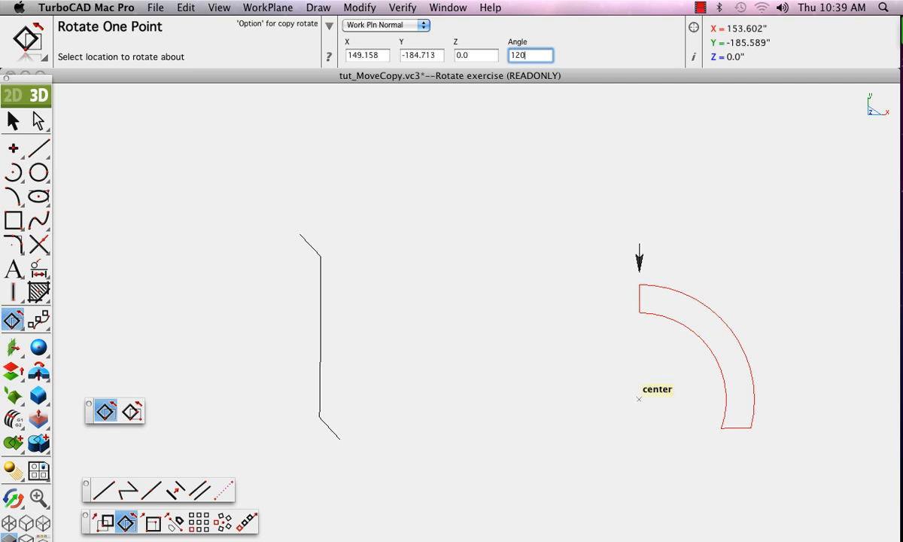
click(639, 399)
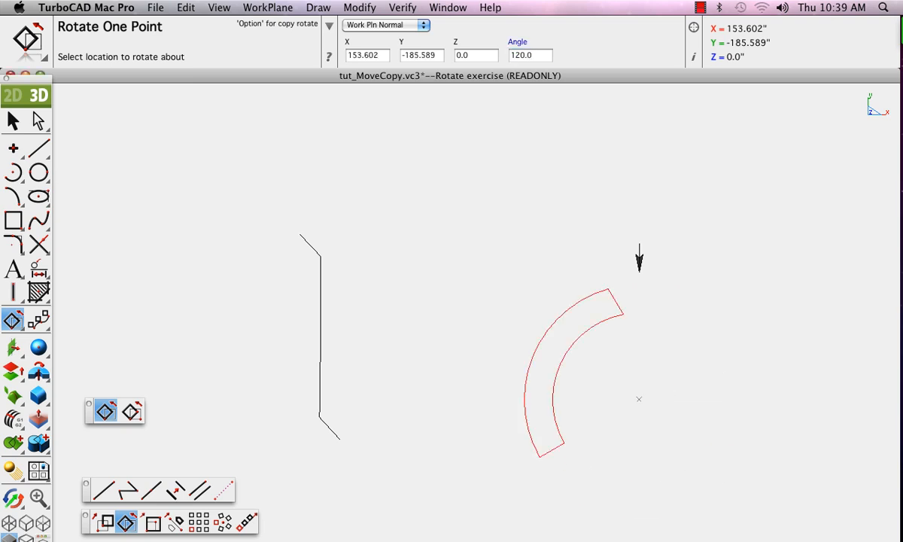
alt+click(639, 399)
alt+click(639, 399)
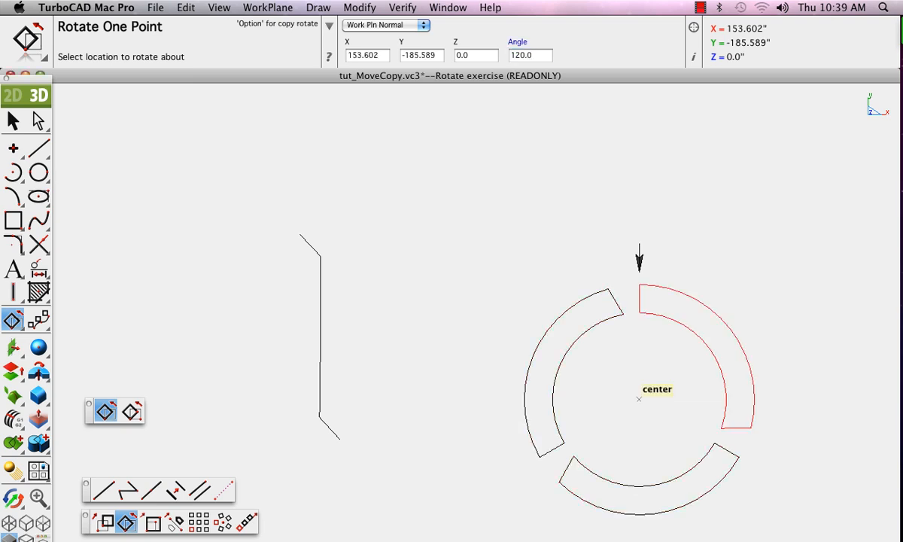
key(Escape)
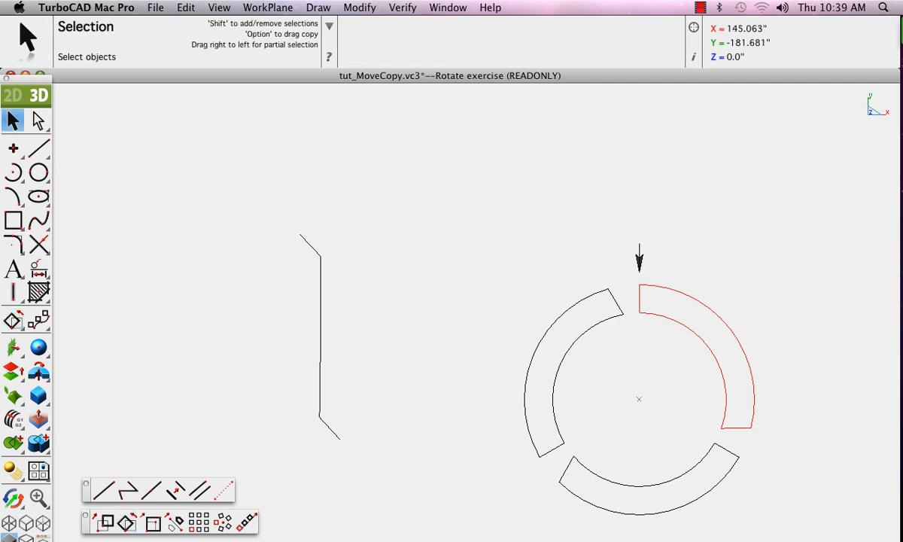
Step: Select the arrow above the ring and start a Polar Duplicate of it centered on the ring's center point
drag(607, 231, 668, 277)
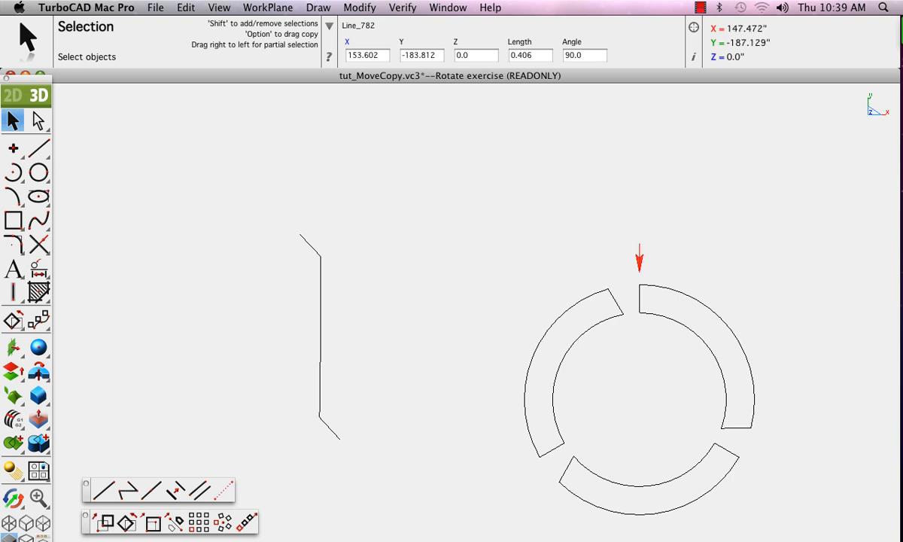
click(222, 520)
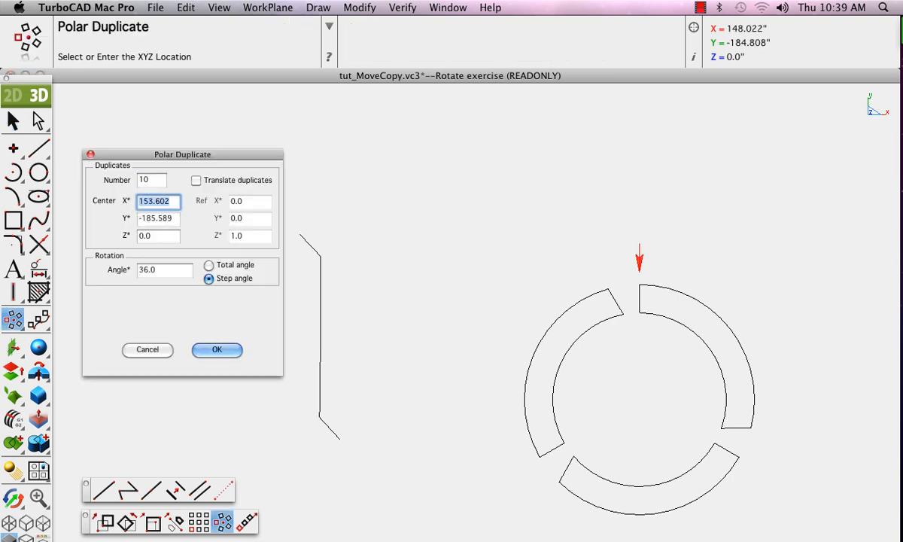
drag(183, 154, 376, 107)
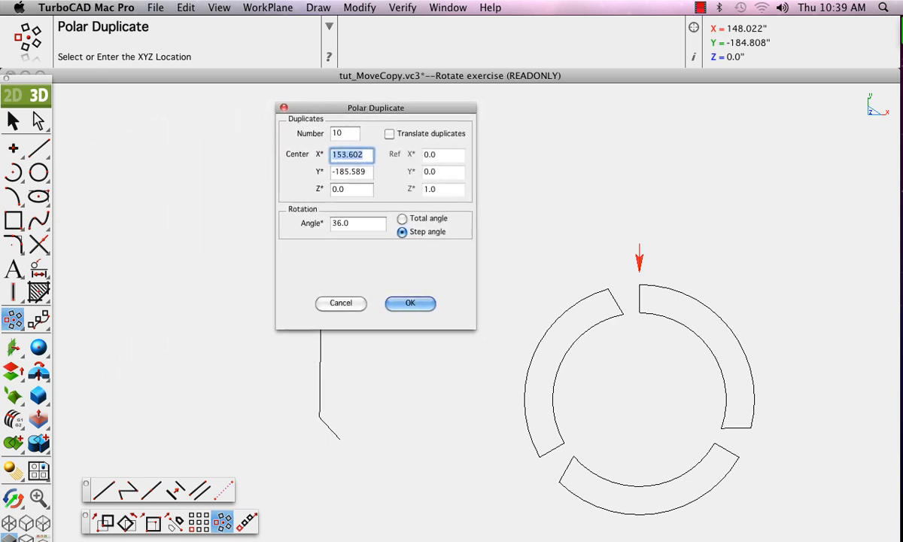
click(363, 155)
double_click(354, 156)
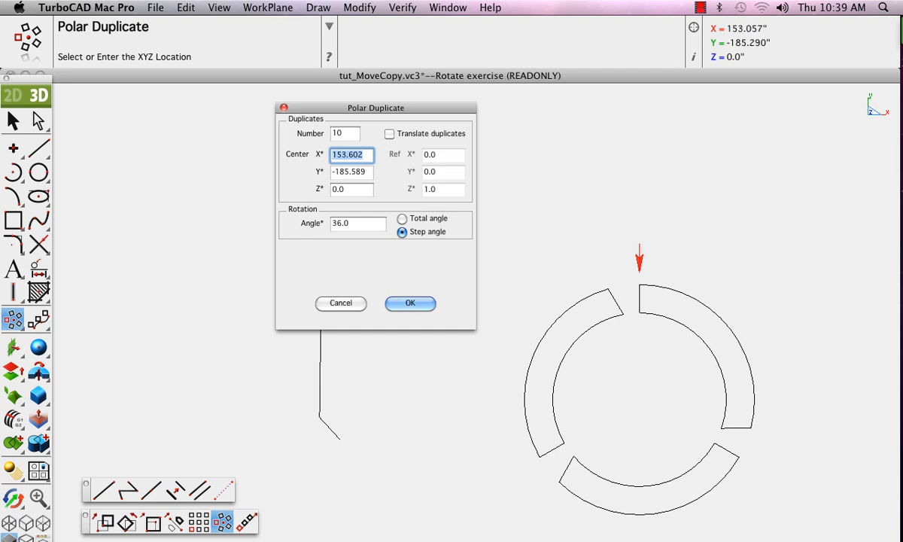
click(639, 399)
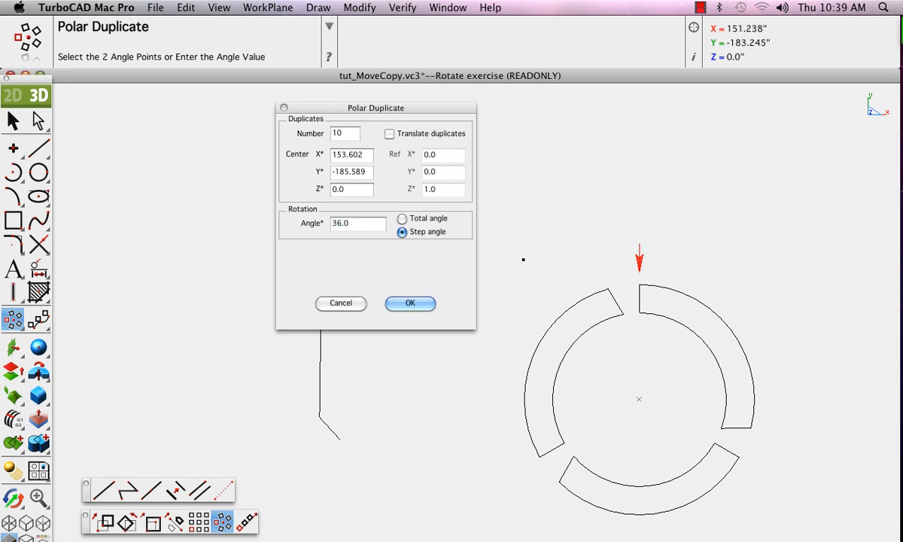
Step: Create the arrow's polar duplicates around the ring with number 10 and a step angle of 36 degrees
click(403, 219)
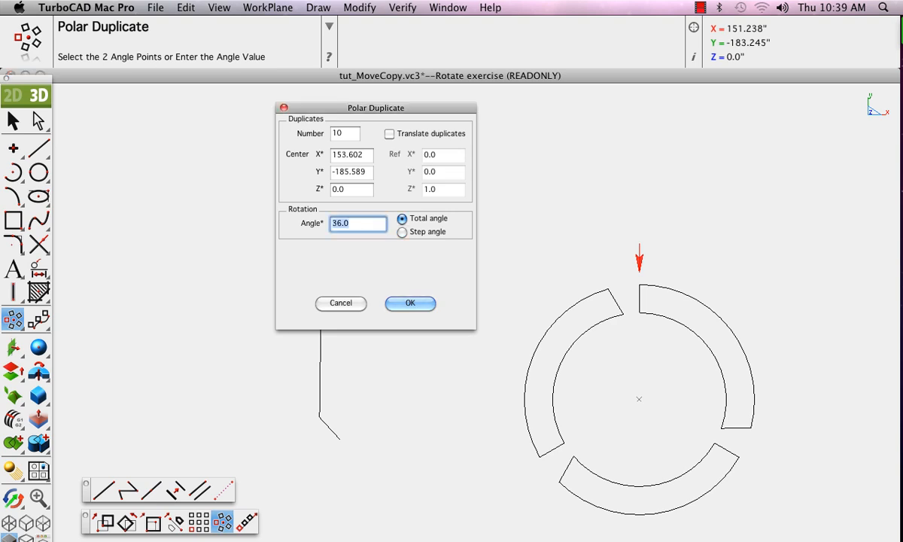
text(36)
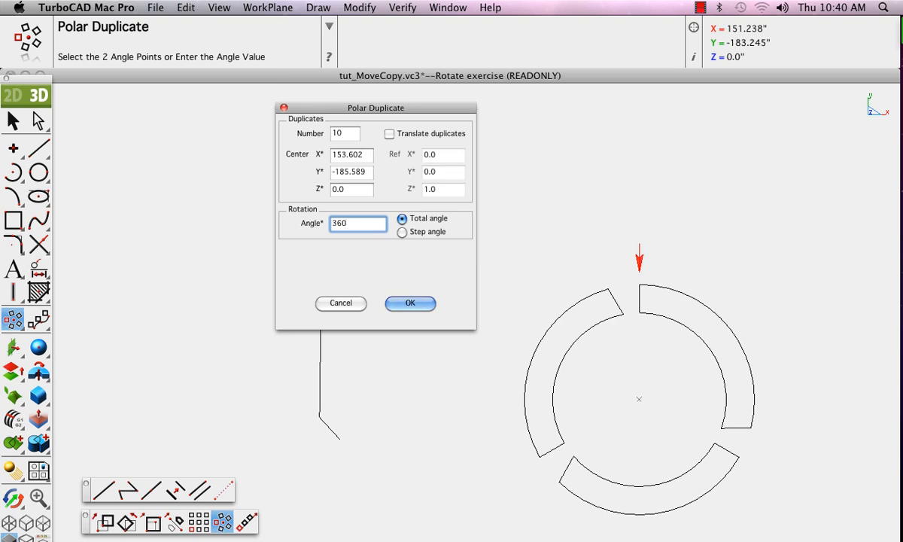
click(402, 232)
text(36)
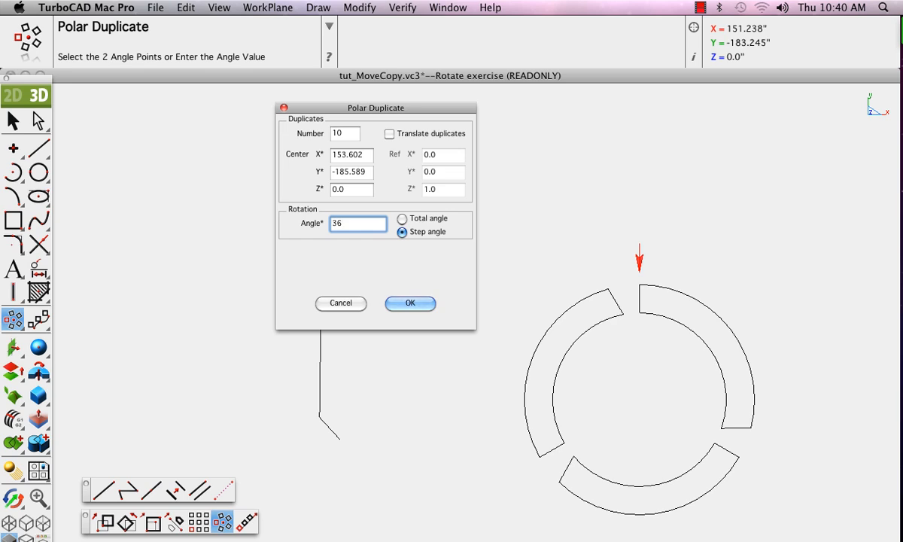
key(Return)
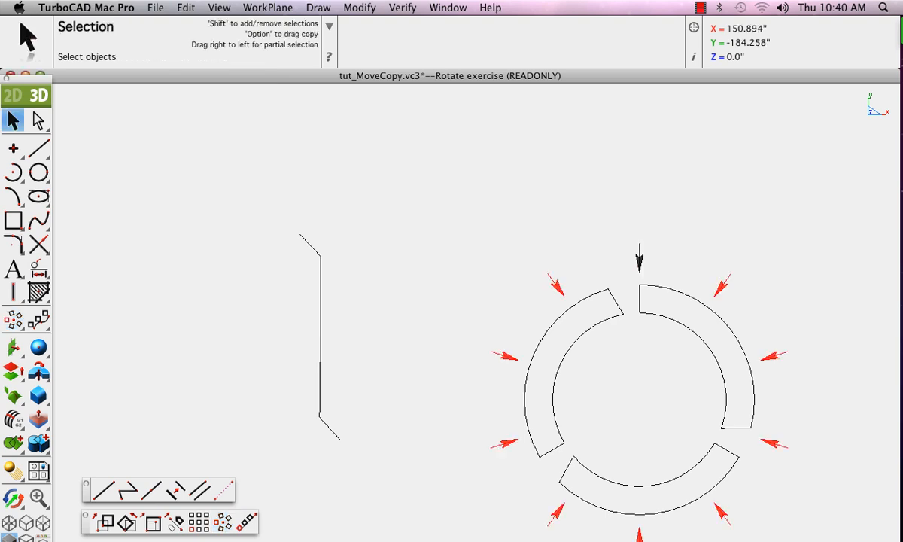
middle_drag(639, 399, 581, 337)
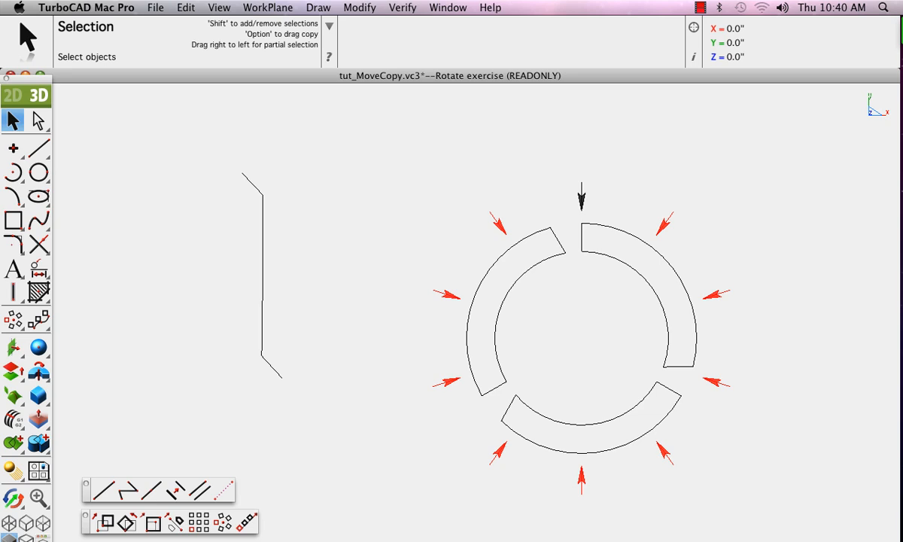
Step: Switch the drawing to the Resize exercise user view
click(219, 8)
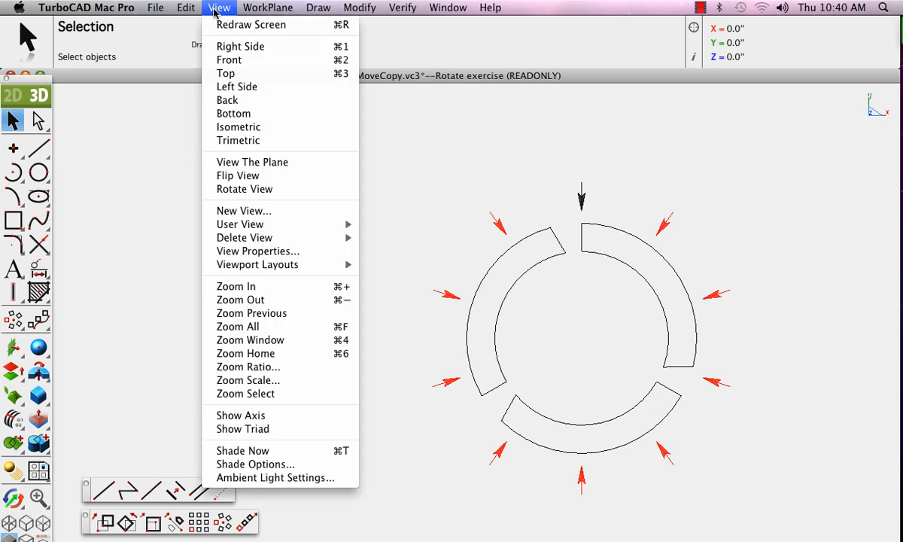
mouse_move(271, 224)
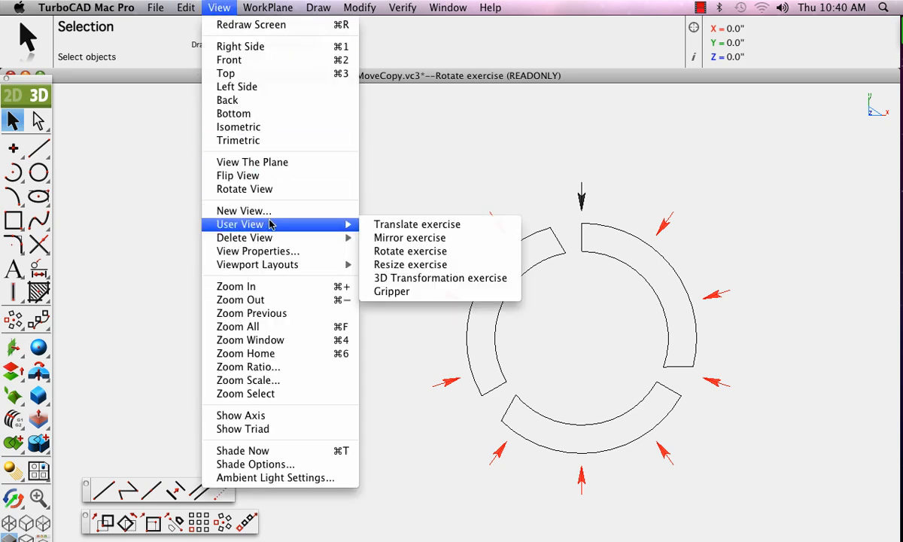
click(398, 265)
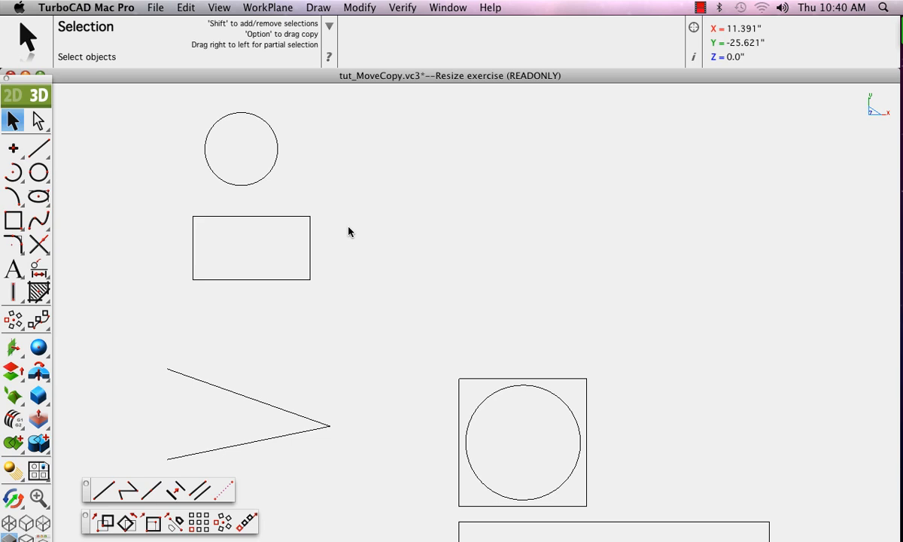
Step: Select the rectangle below the small circle and set its width to 14
click(247, 216)
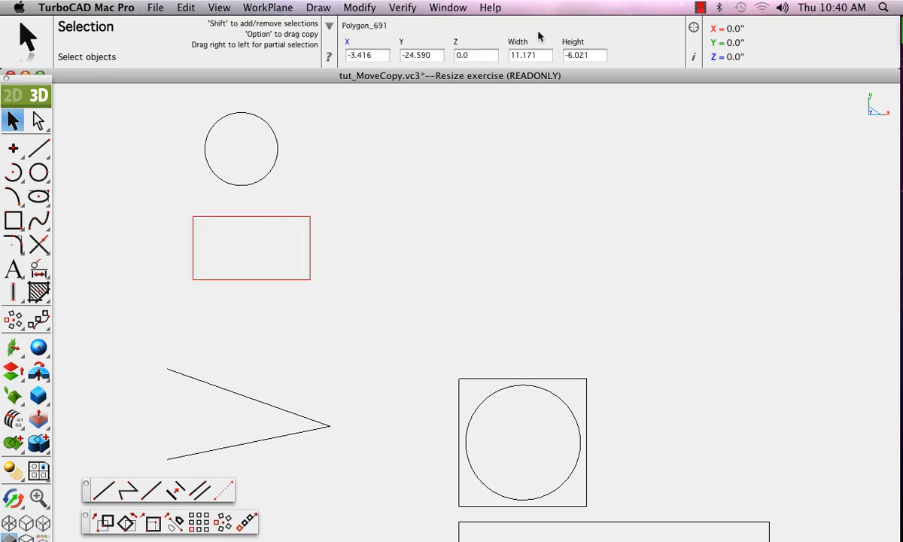
double_click(526, 55)
text(14)
key(Return)
drag(207, 265, 133, 298)
Step: Show the control points of the widened rectangle, deselect it, and pick the point at its lower-right corner
click(218, 7)
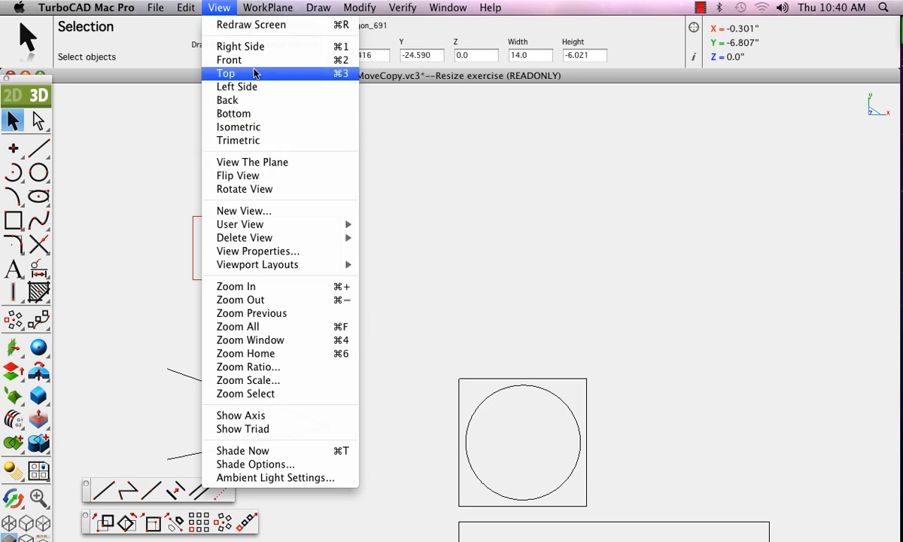
mouse_move(181, 9)
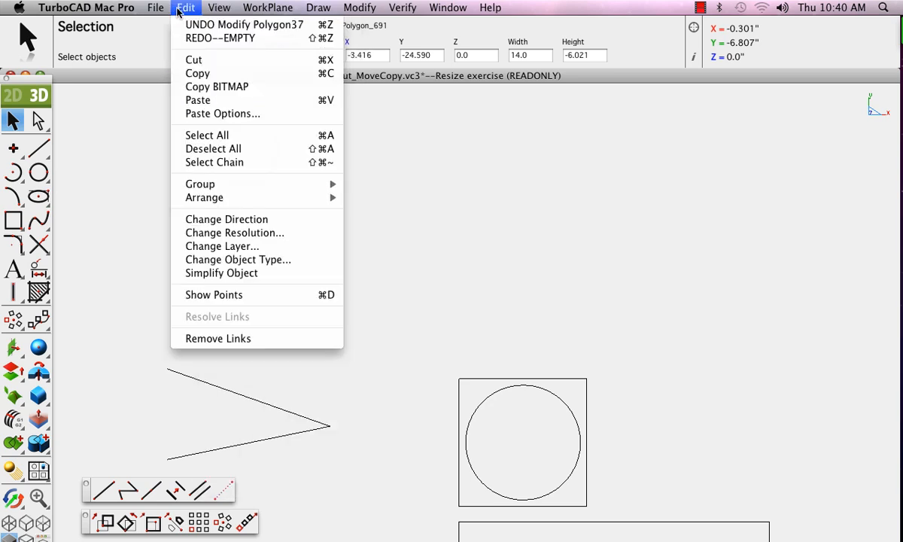
click(207, 295)
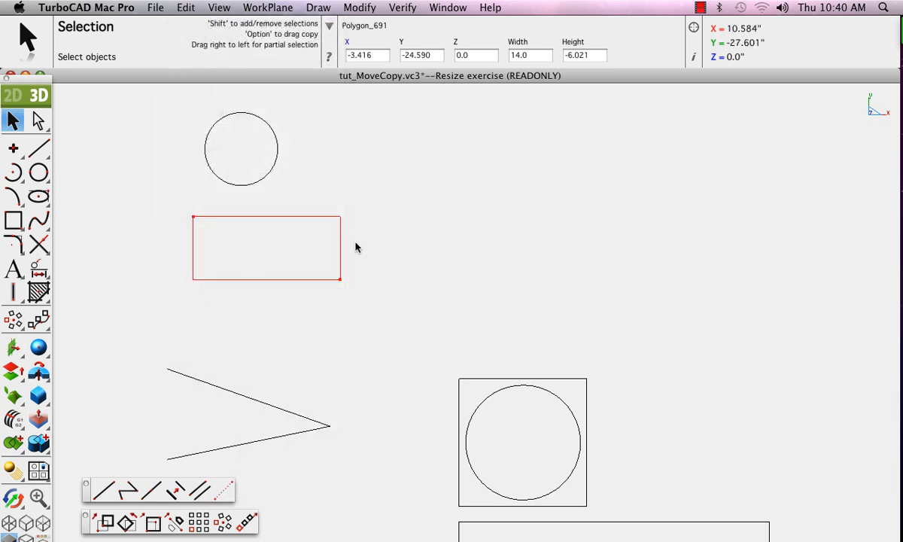
mouse_move(339, 282)
mouse_down()
mouse_move(372, 298)
mouse_move(340, 280)
mouse_up()
click(365, 278)
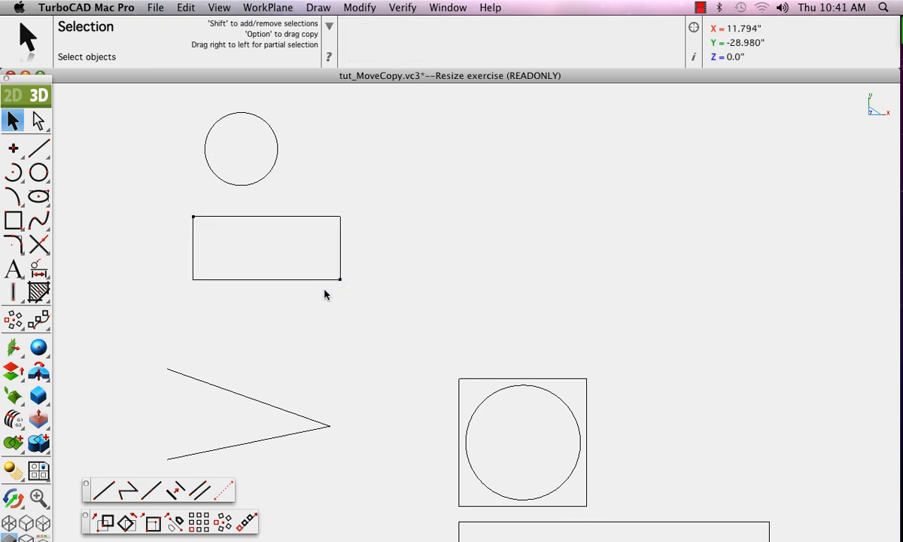
mouse_move(340, 279)
mouse_down()
mouse_move(364, 301)
mouse_move(341, 280)
mouse_up()
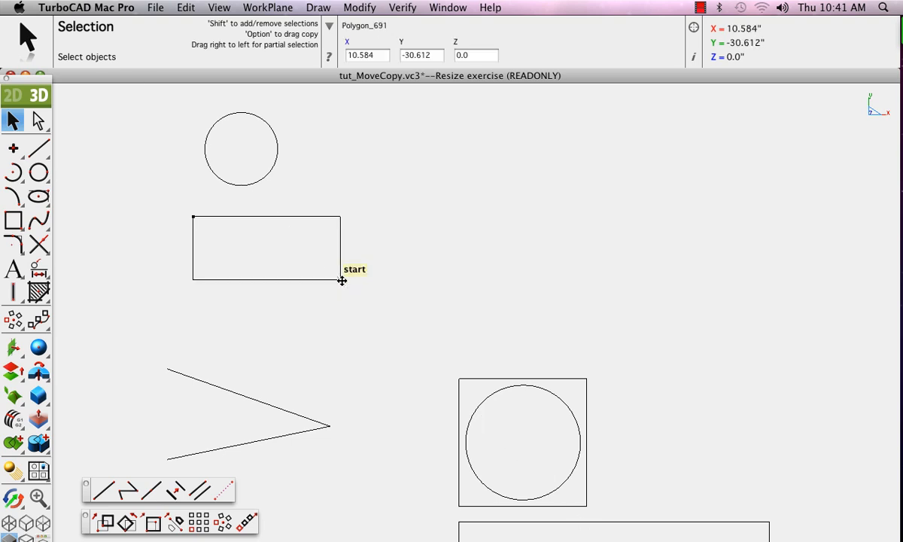
Step: Select the shared endpoint of the two angled lines and move it up and to the right, stretching both lines together
drag(295, 384, 361, 471)
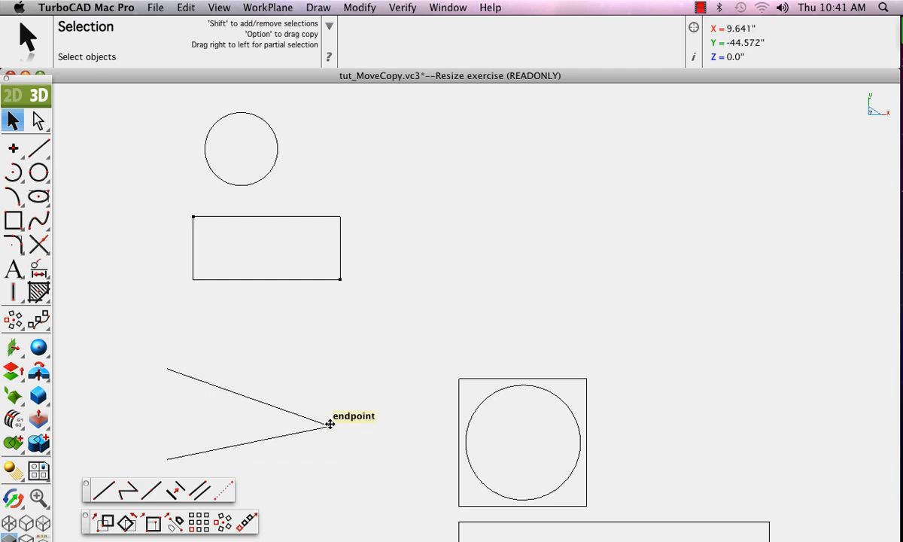
drag(330, 423, 357, 397)
Step: Select the square together with its inner circle and start the Scale tool on them
drag(433, 342, 609, 517)
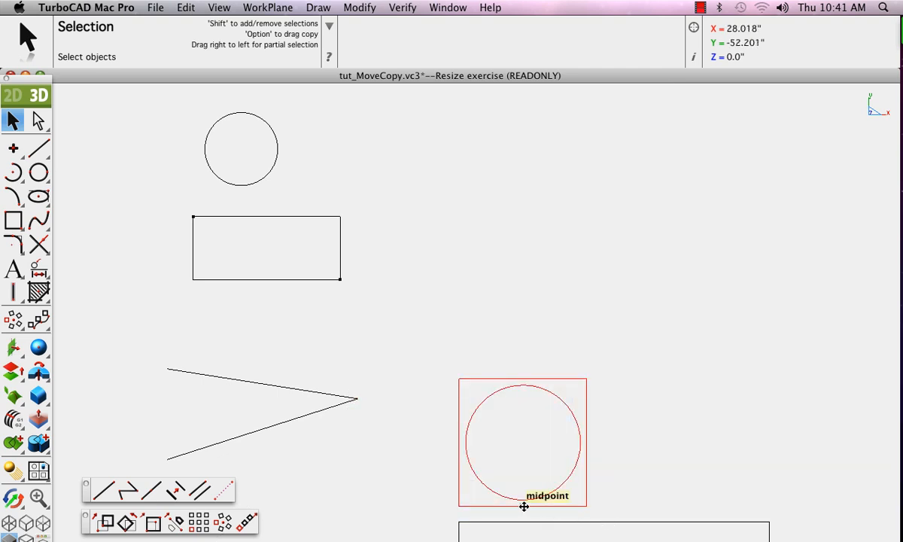
click(456, 509)
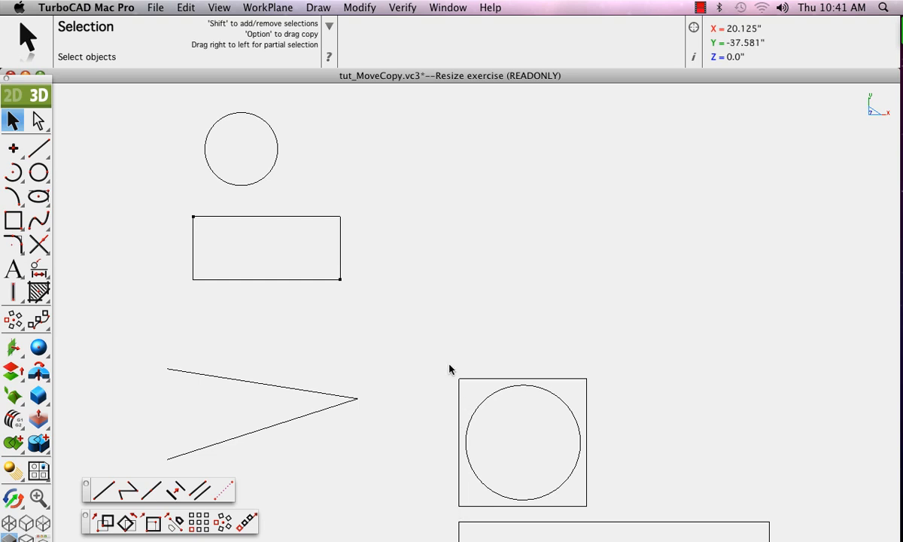
drag(431, 339, 616, 519)
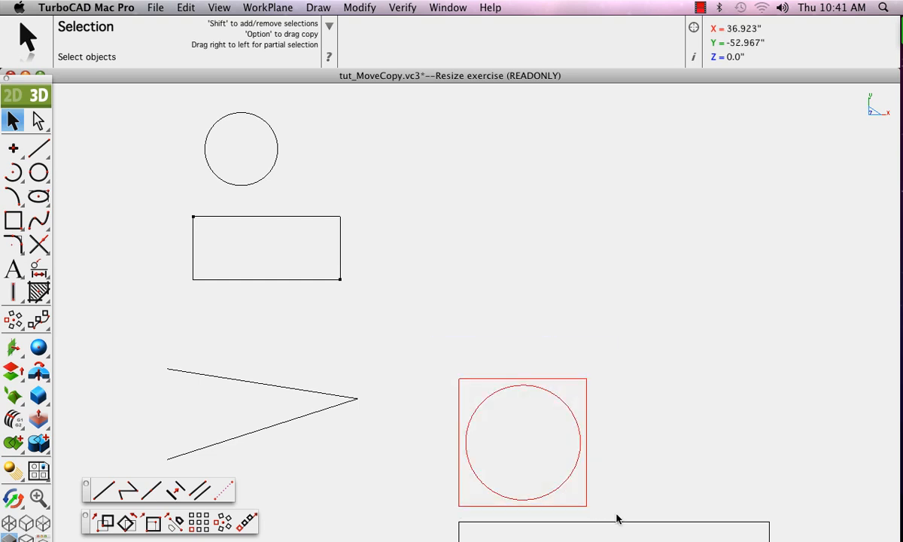
click(106, 523)
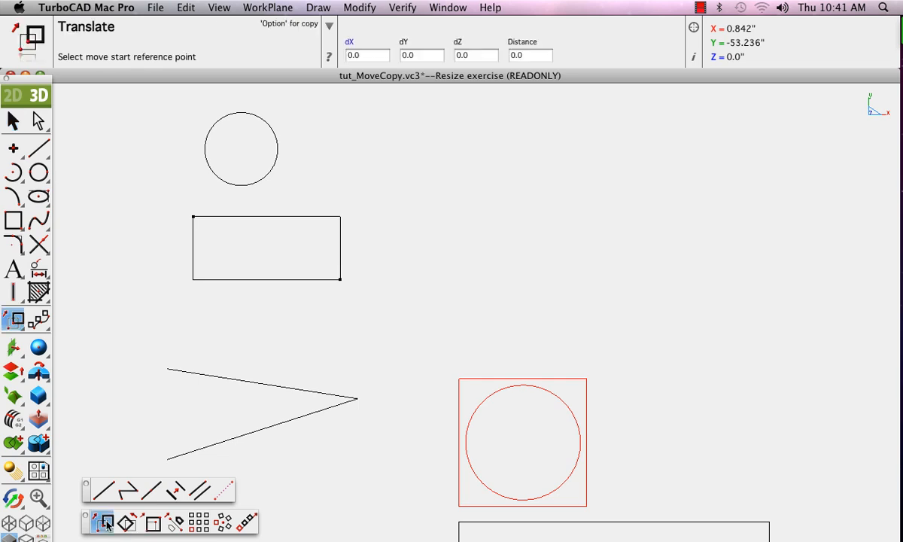
click(152, 523)
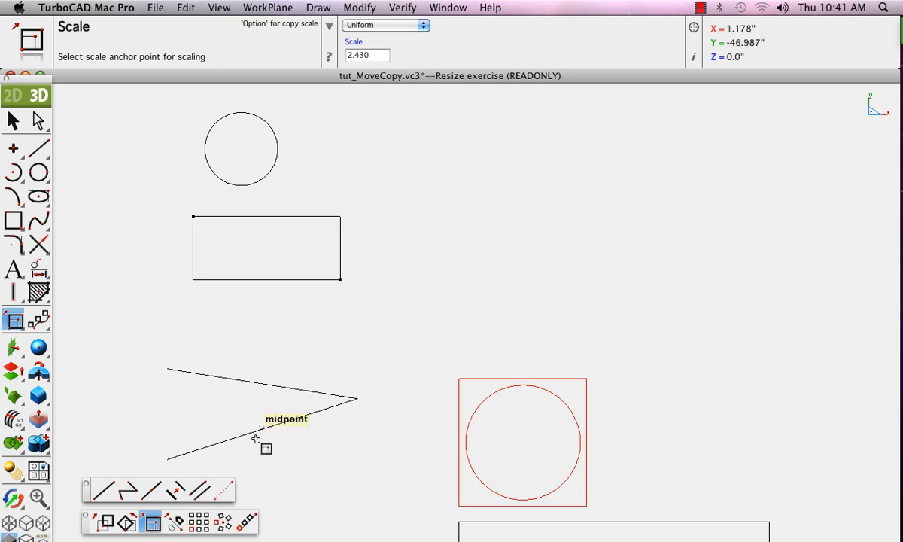
click(424, 27)
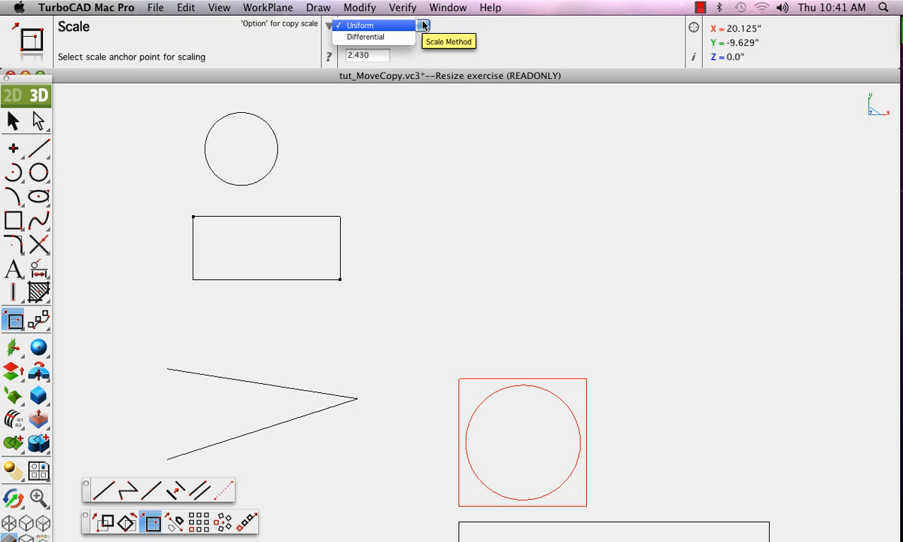
click(384, 38)
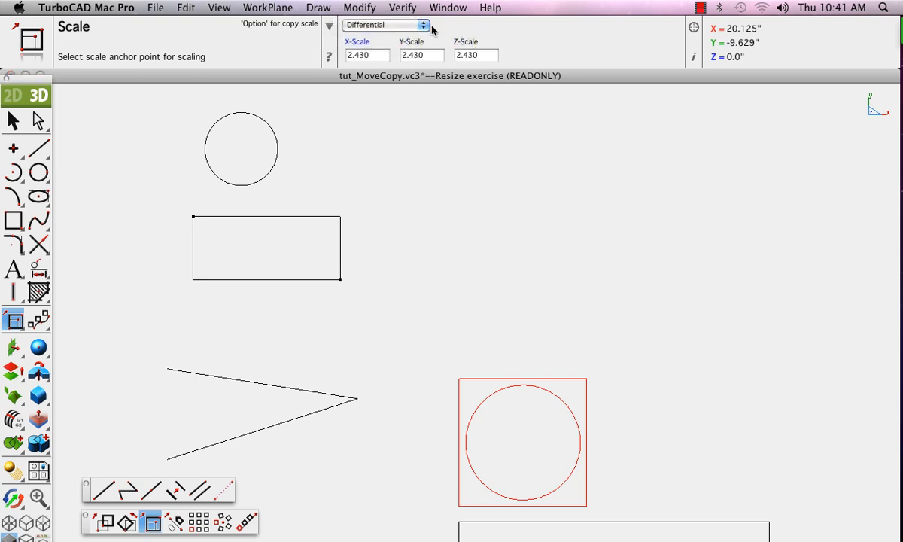
click(427, 27)
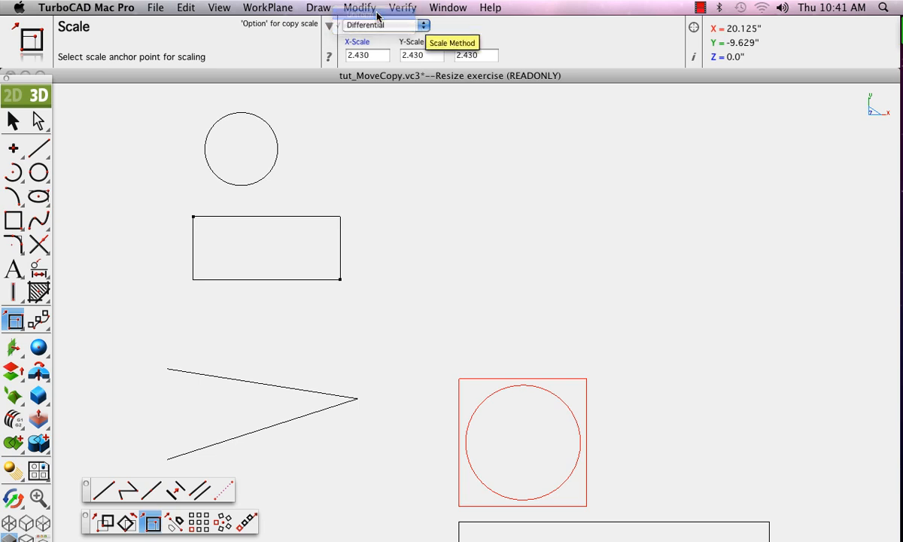
click(372, 9)
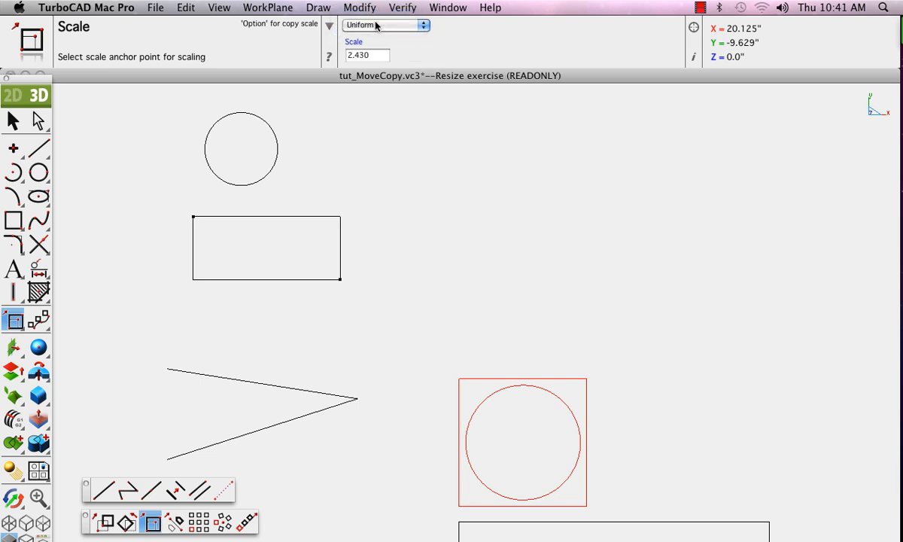
Step: Scale the square and circle uniformly from the square's lower-left corner until its lower edge matches the length of the rectangle below
click(459, 507)
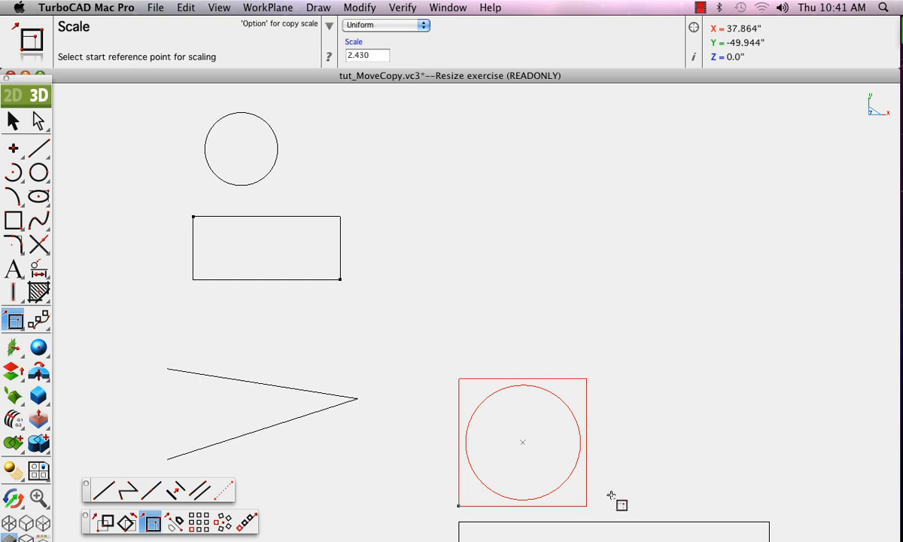
click(586, 507)
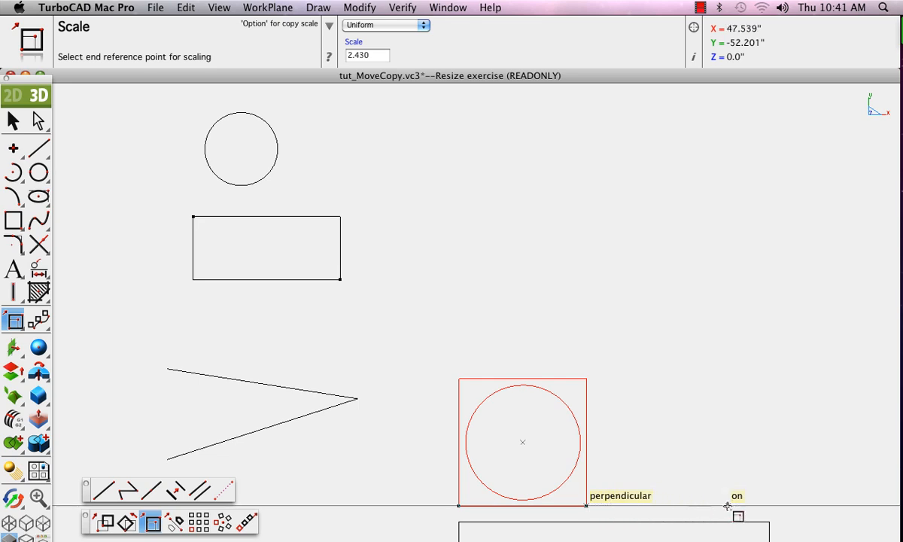
click(769, 506)
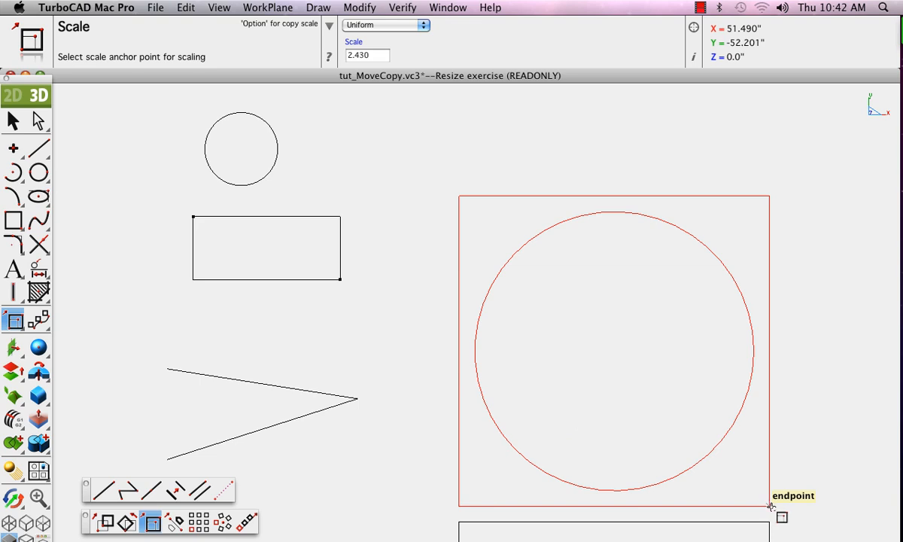
Step: Switch the drawing to the 3D Transformation exercise user view
click(219, 7)
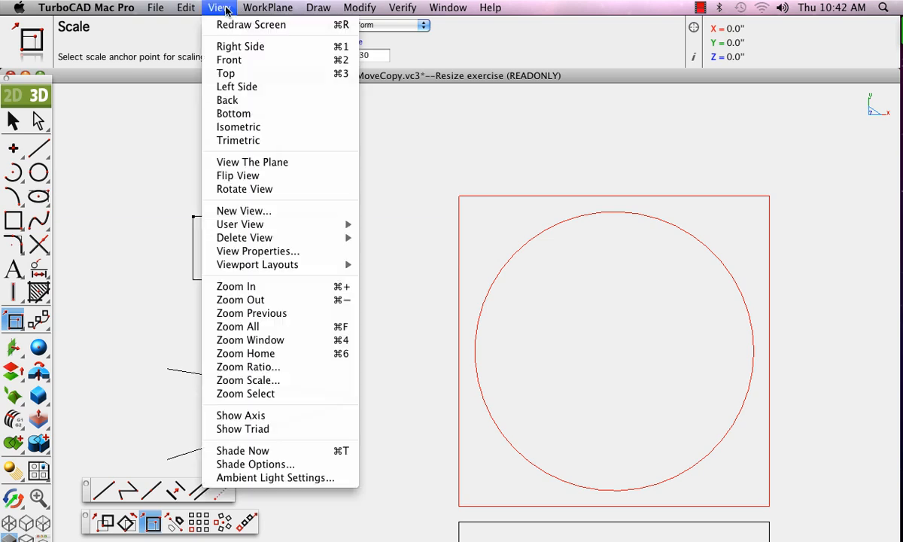
mouse_move(265, 225)
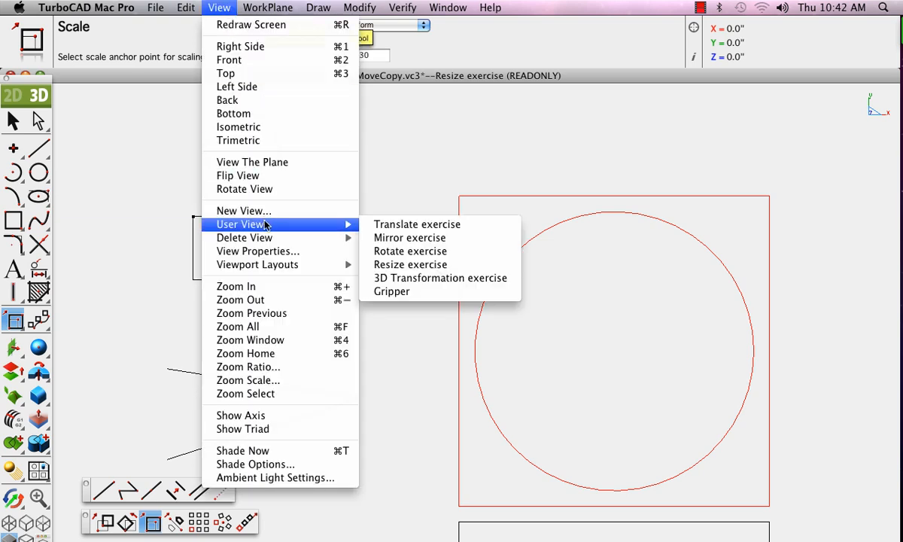
click(383, 278)
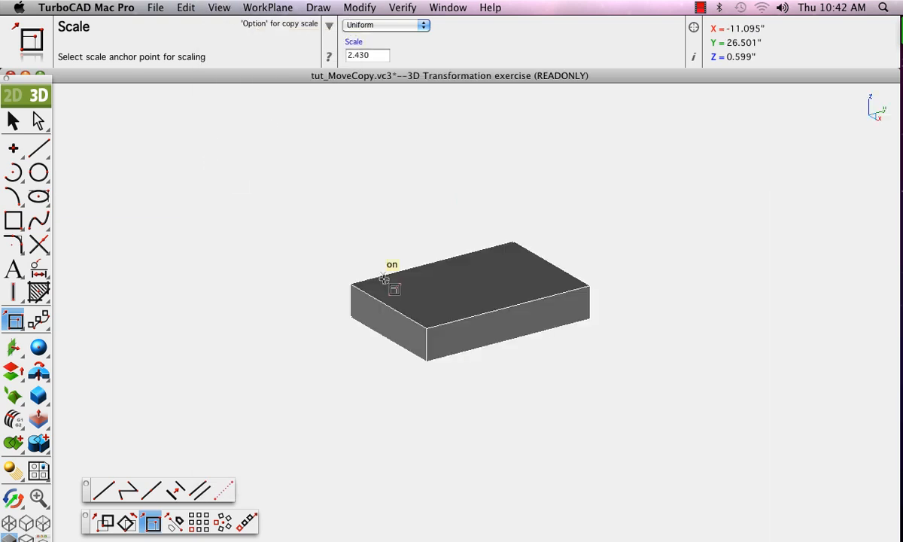
Step: Move the block slightly by its lower front corner, and place a copy of it directly on top of the original
click(14, 122)
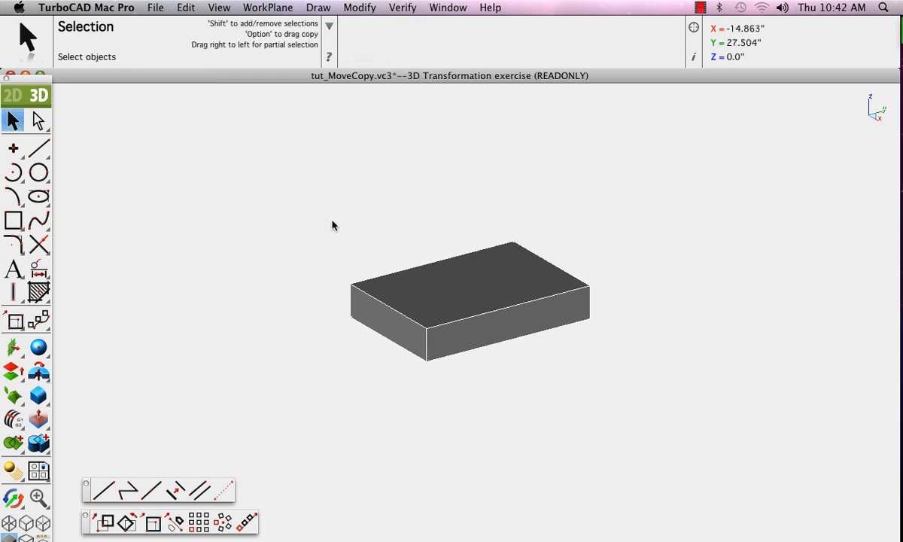
click(379, 284)
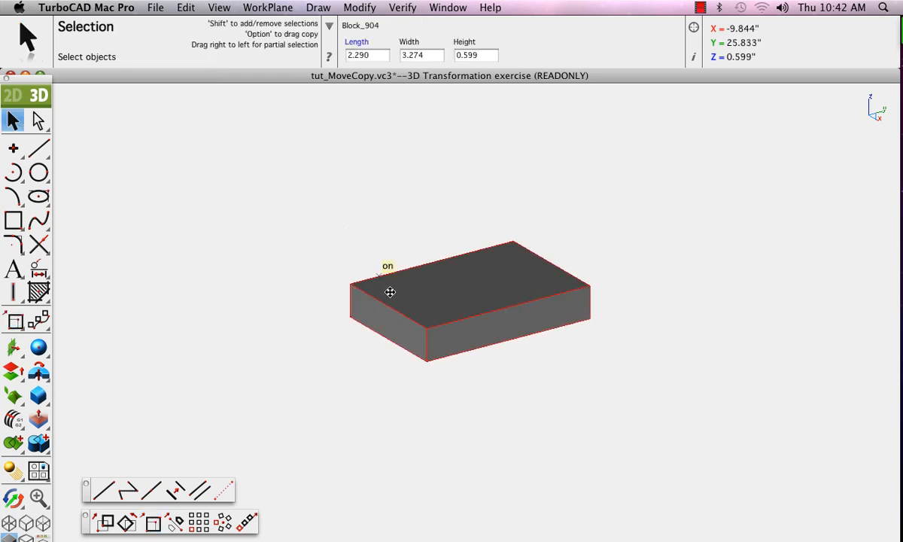
drag(425, 361, 401, 363)
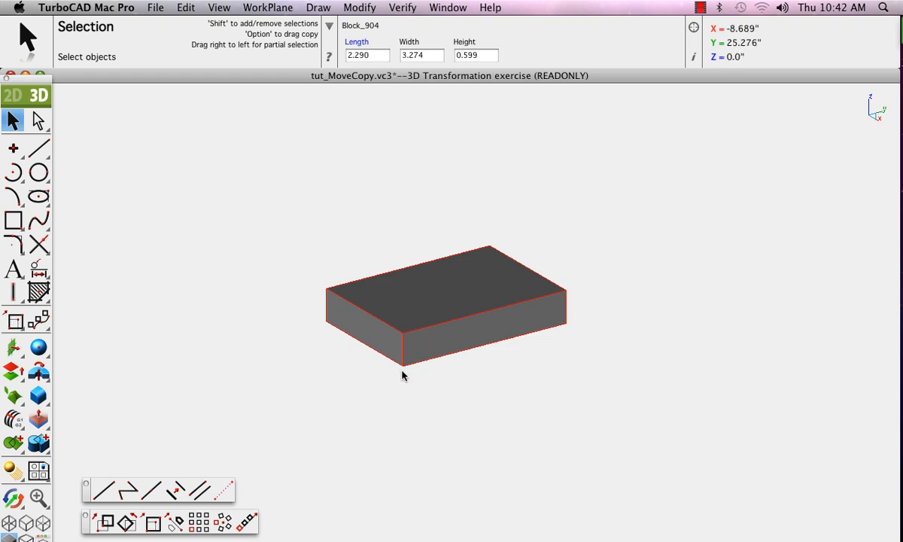
key(alt)
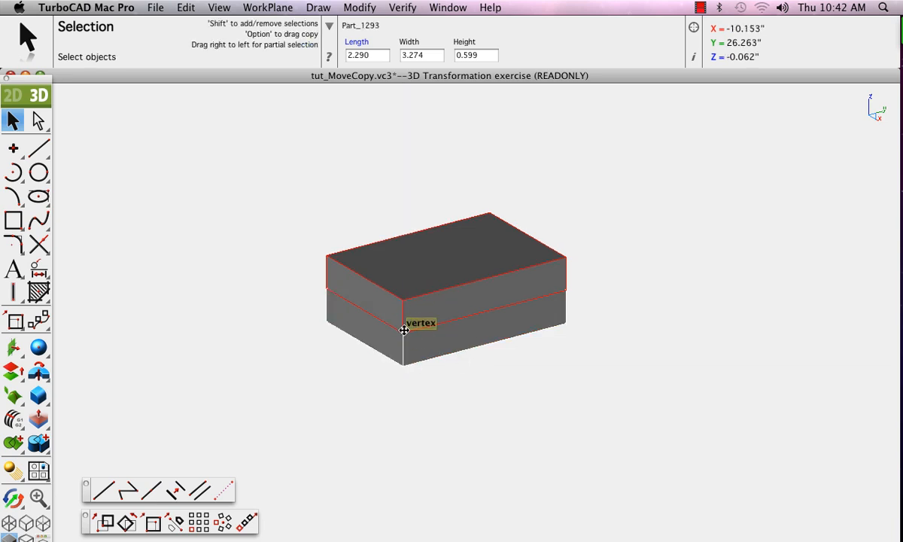
Step: Move the copied block off the original by its lower front corner and set the copy's width to 2
drag(404, 330, 440, 291)
click(432, 58)
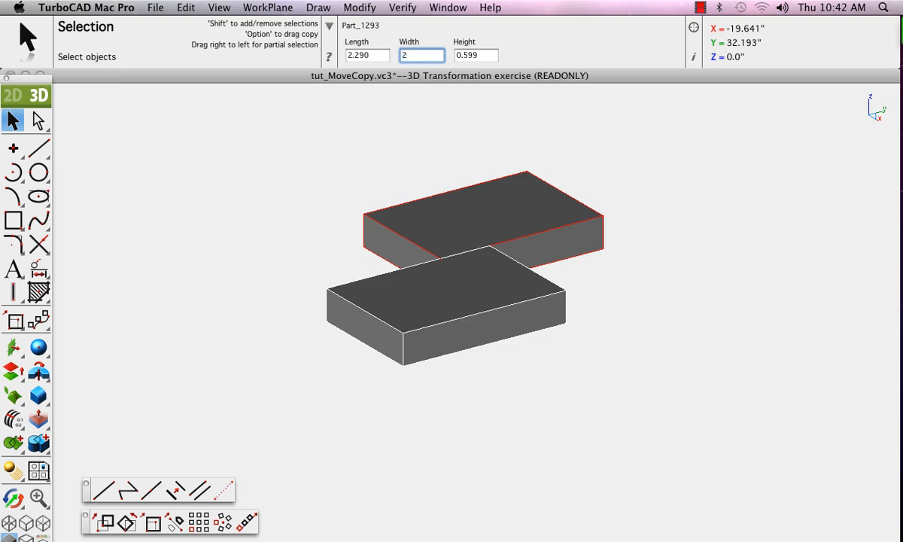
key(Return)
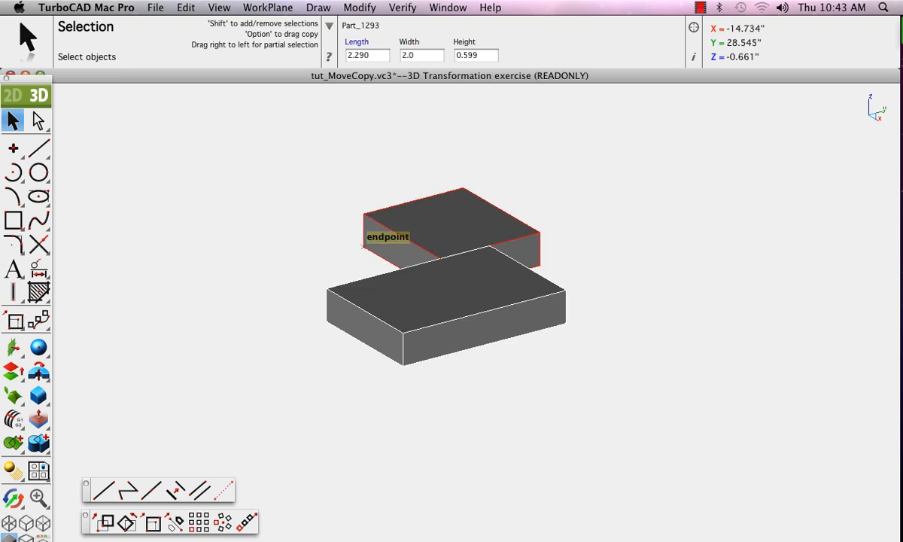
Step: Snap the shortened block by its corners to different vertices of the original block, finishing with it beyond the far end at top-face level
drag(363, 247, 326, 286)
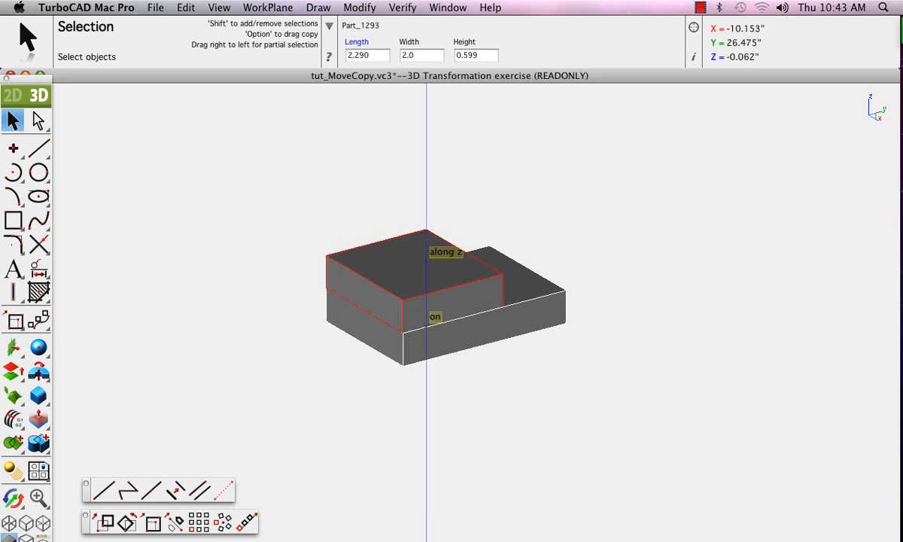
drag(426, 315, 565, 289)
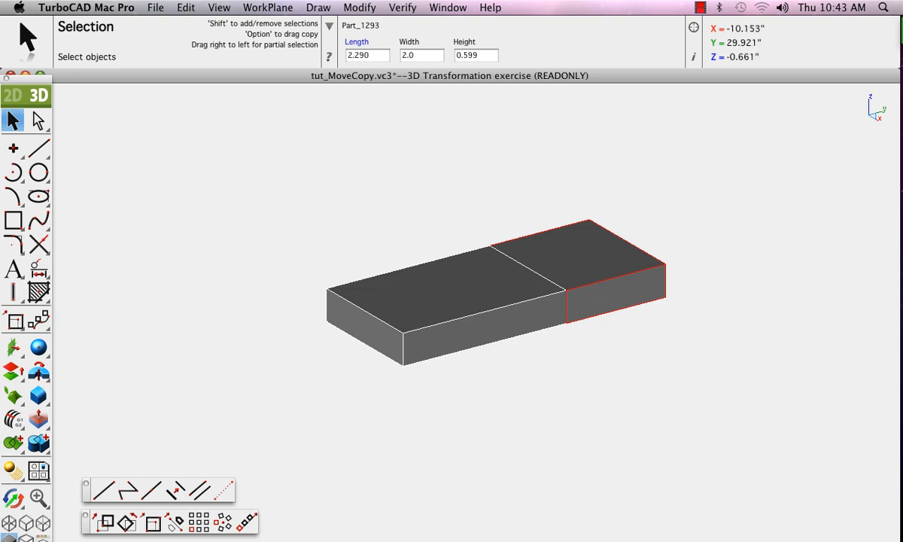
drag(666, 264, 404, 361)
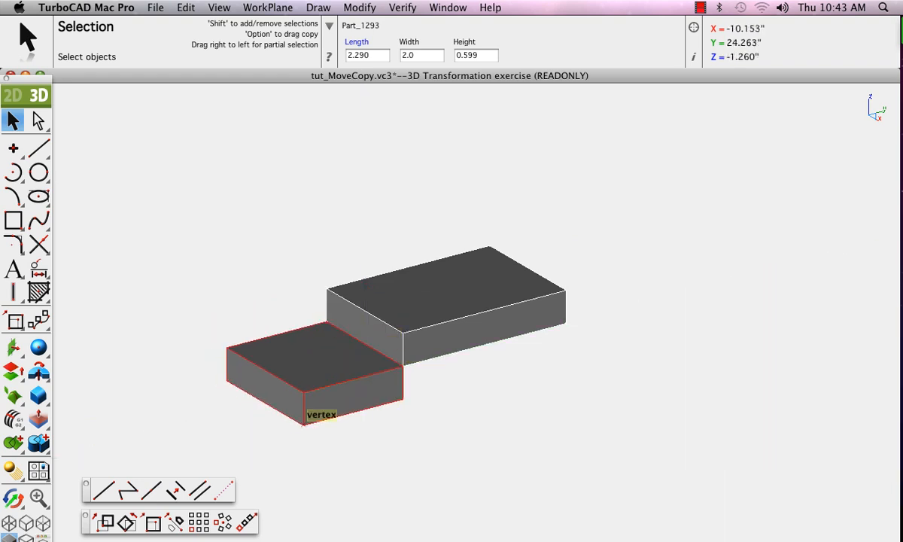
drag(304, 423, 567, 287)
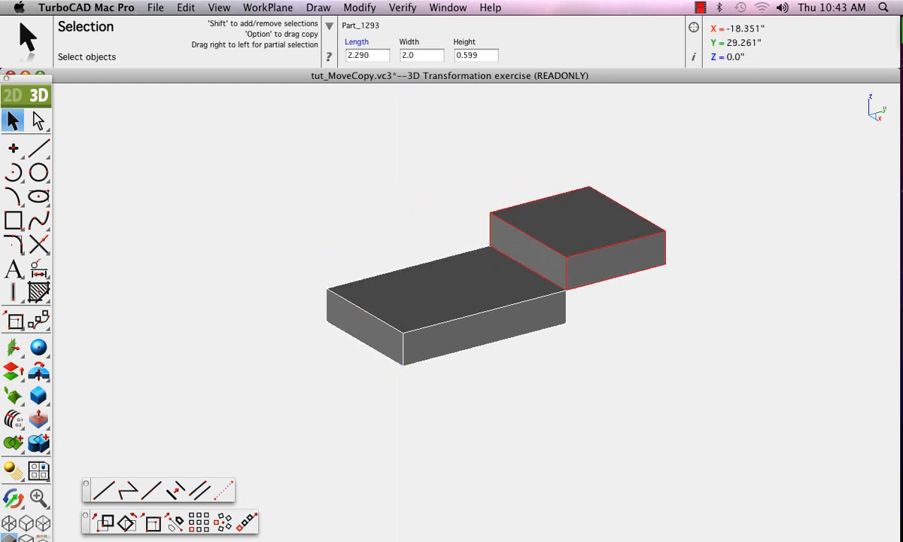
Step: Select both blocks and move them together vertically, ending with Translate moves of about -1.827 and about 2.802 along Z
drag(190, 118, 722, 410)
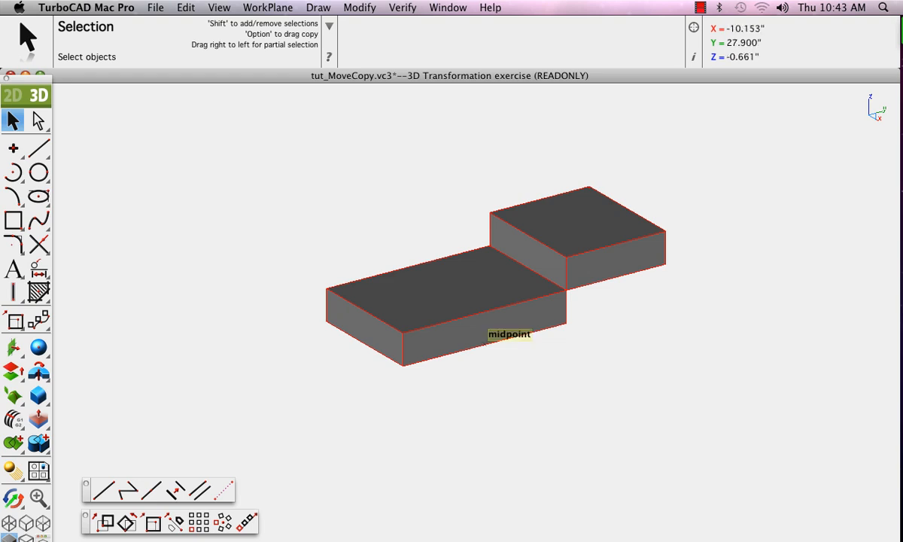
drag(488, 339, 488, 382)
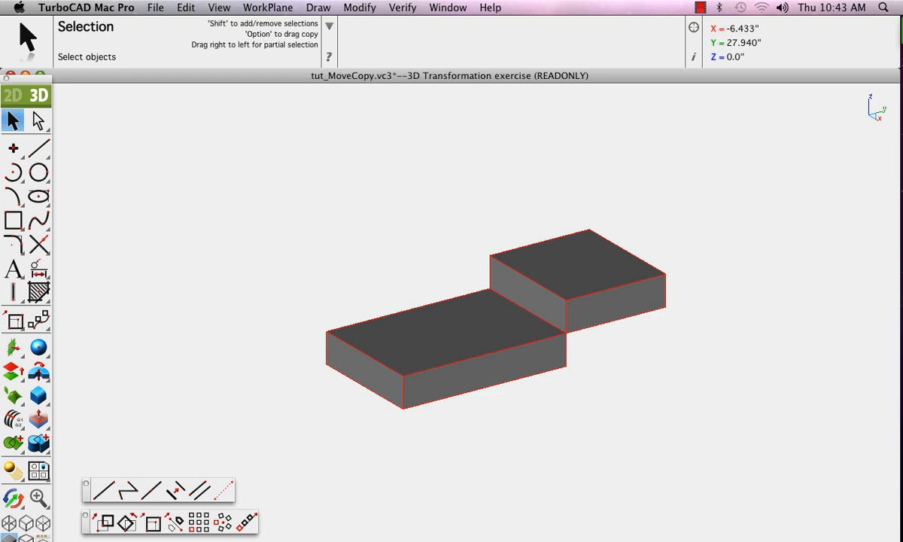
click(103, 521)
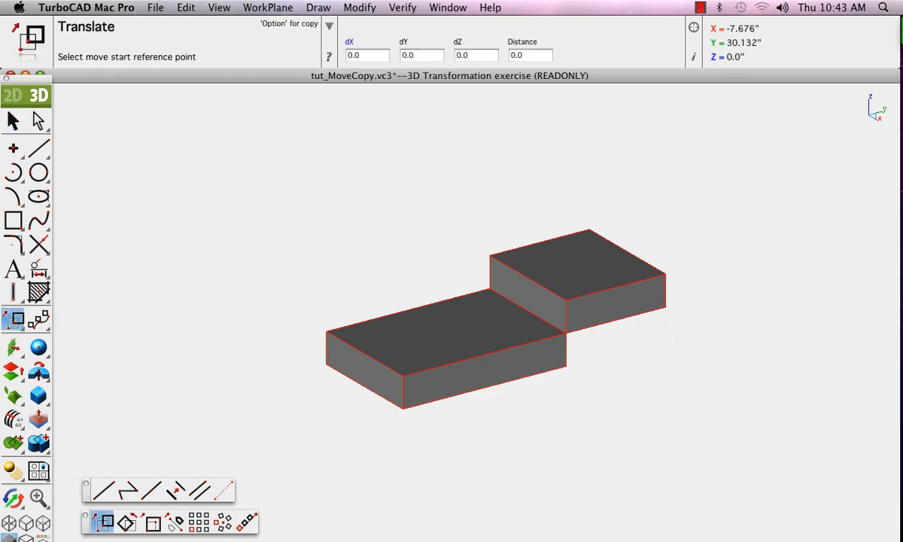
click(665, 305)
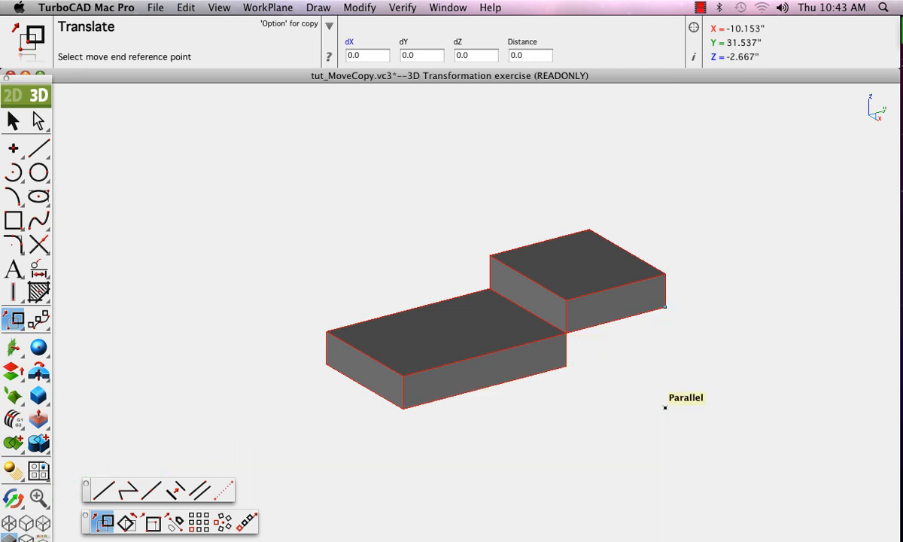
click(665, 406)
click(326, 432)
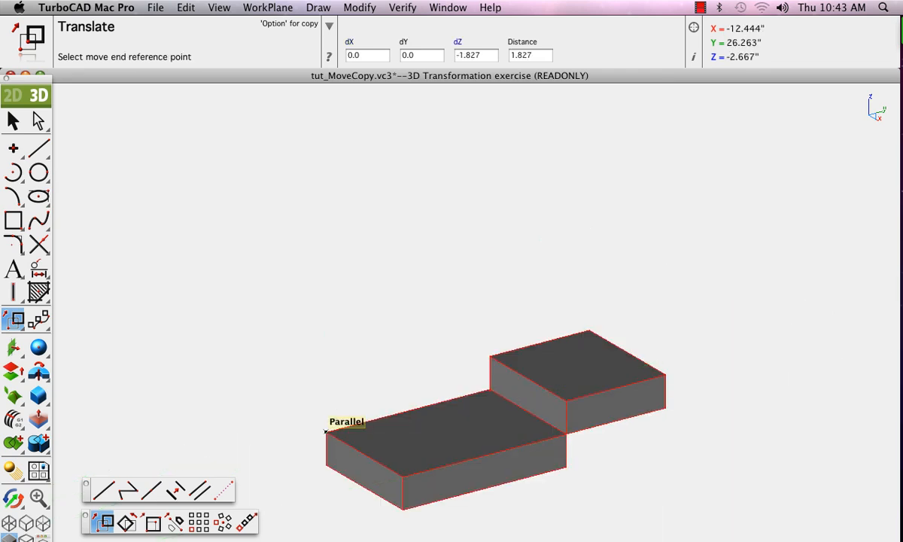
click(326, 277)
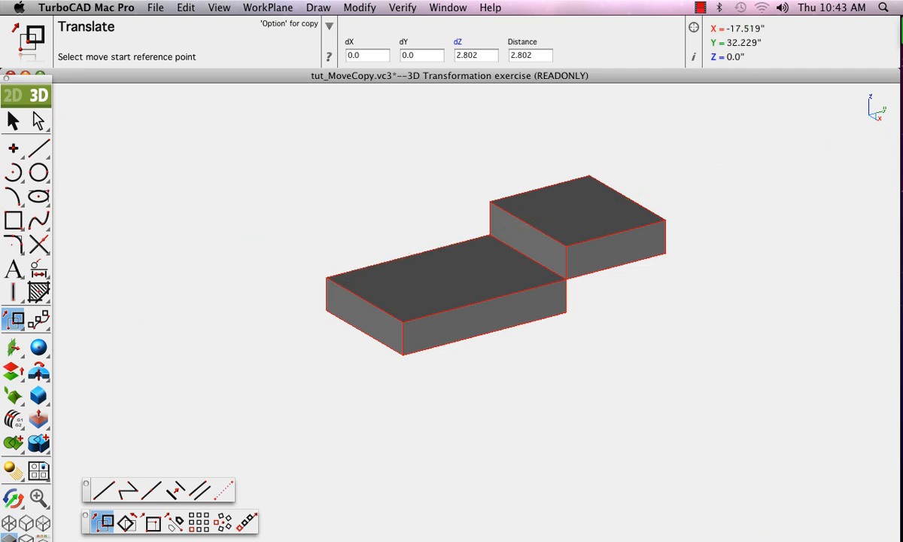
Step: Set the Z offset of both blocks' translation to 0, then to 2
click(458, 43)
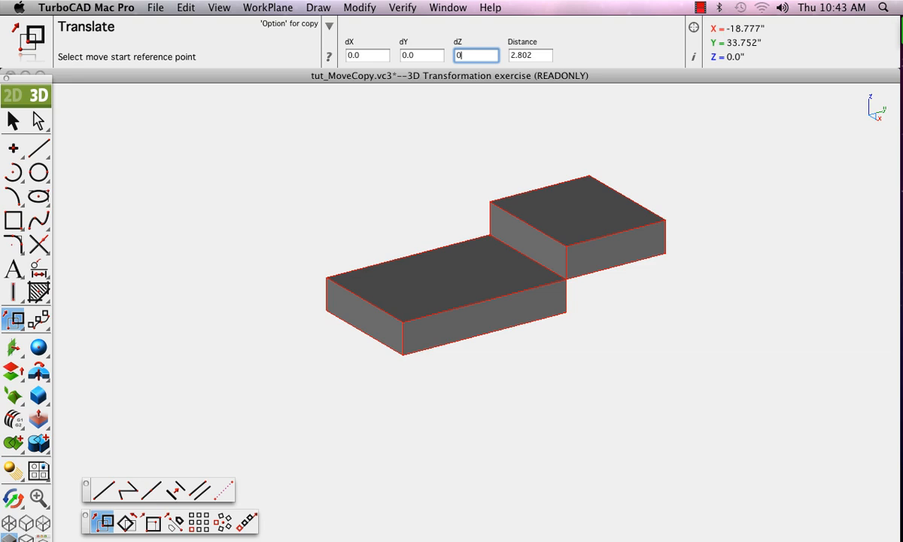
text(0)
key(Return)
click(471, 56)
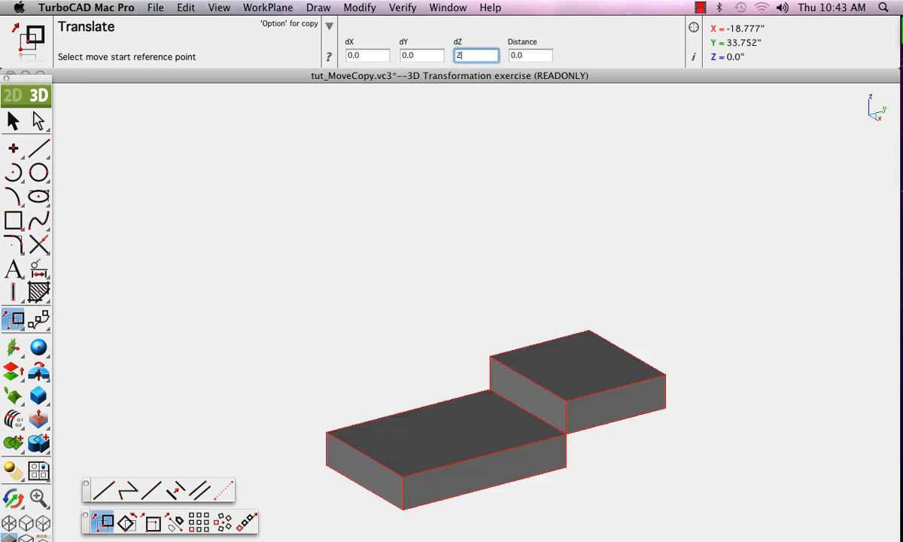
text(2)
key(Return)
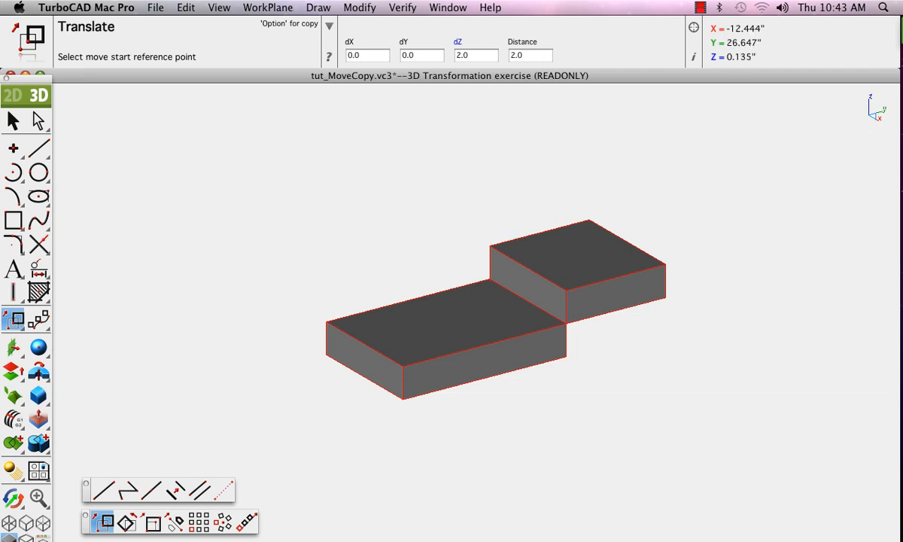
Step: Try rotating both blocks 120 degrees about the X-Axis from two free points, undoing each rotation
click(126, 523)
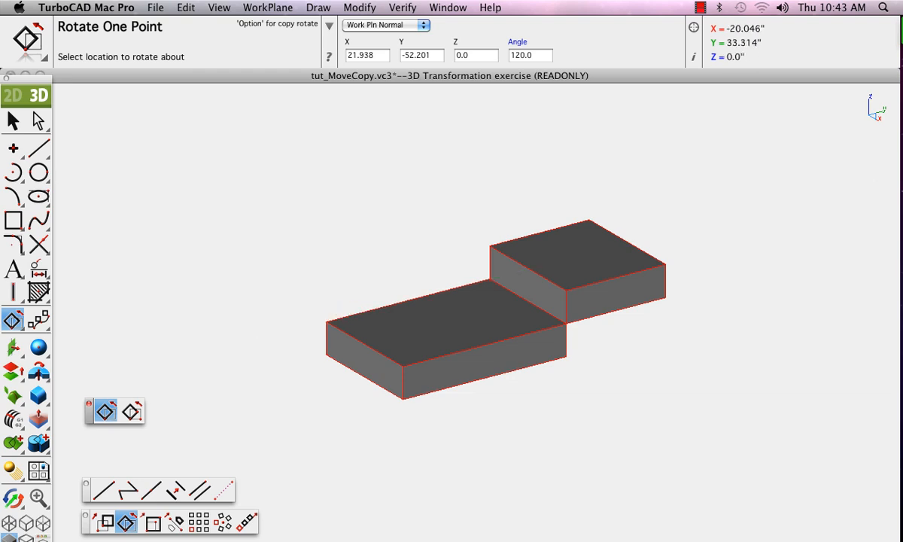
click(393, 24)
click(364, 33)
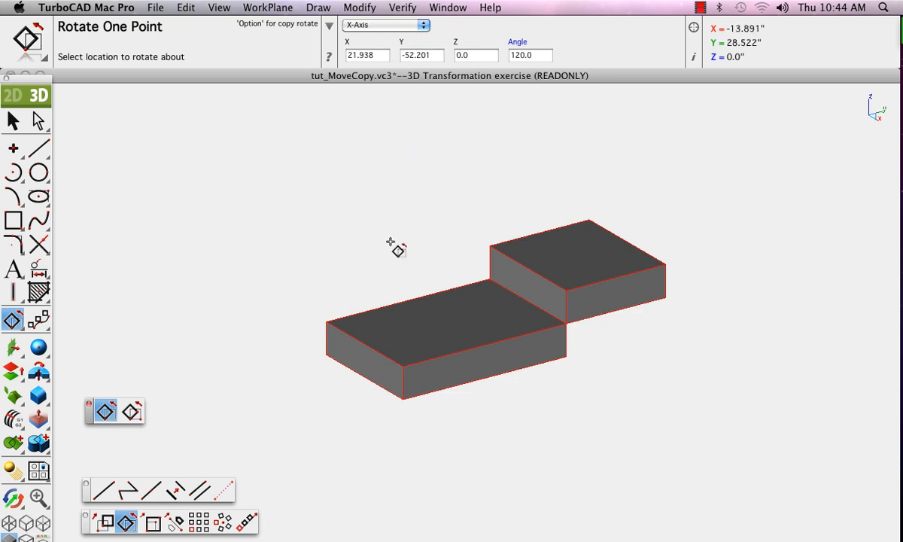
click(340, 285)
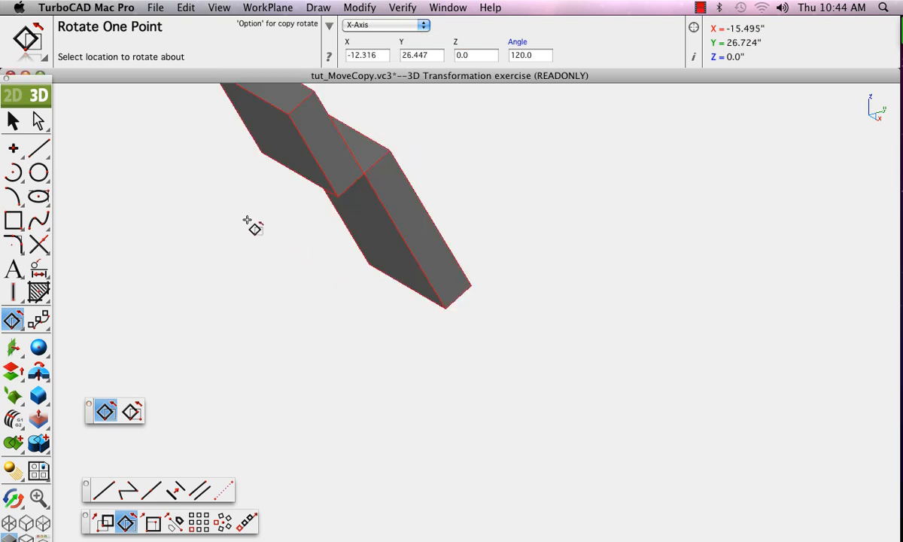
key(super+z)
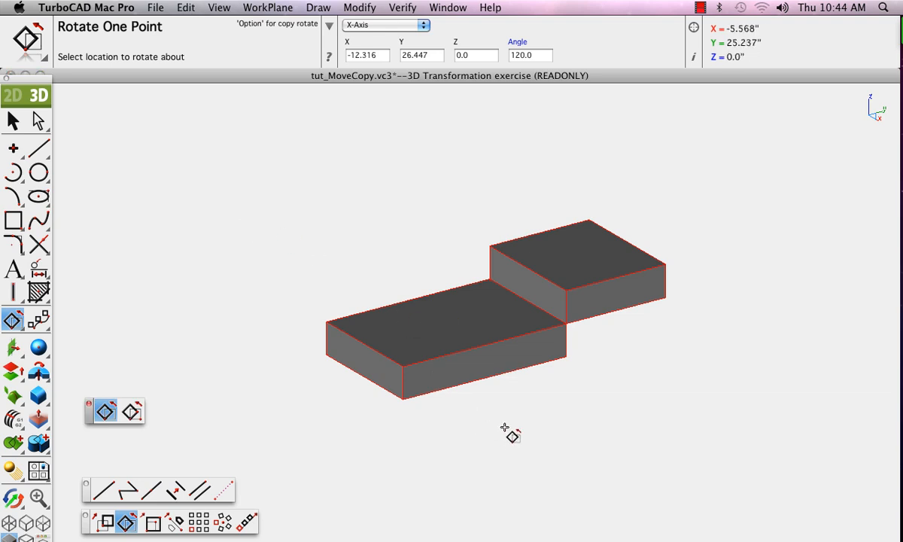
click(634, 401)
key(super+z)
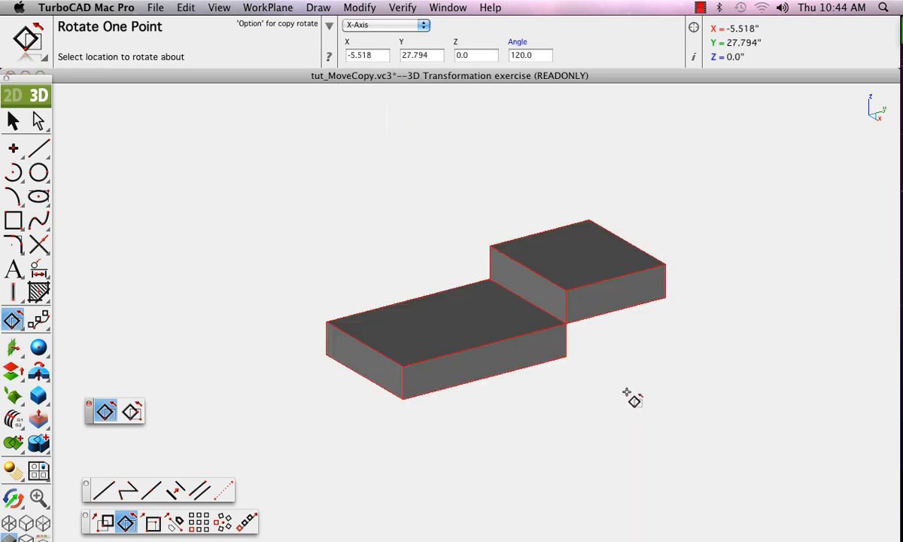
Step: Try rotating both blocks 120 degrees about the Y-Axis from a free point above the long block, undoing each rotation
click(411, 25)
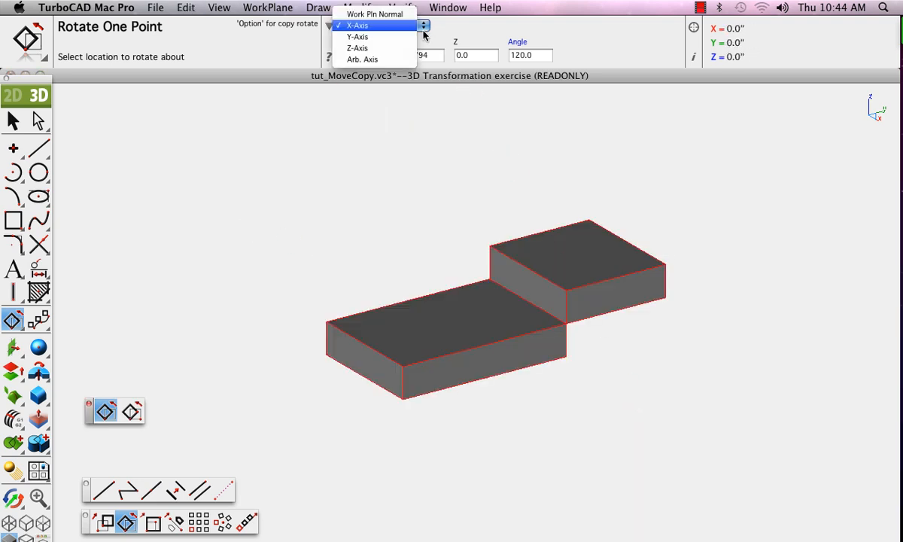
click(378, 39)
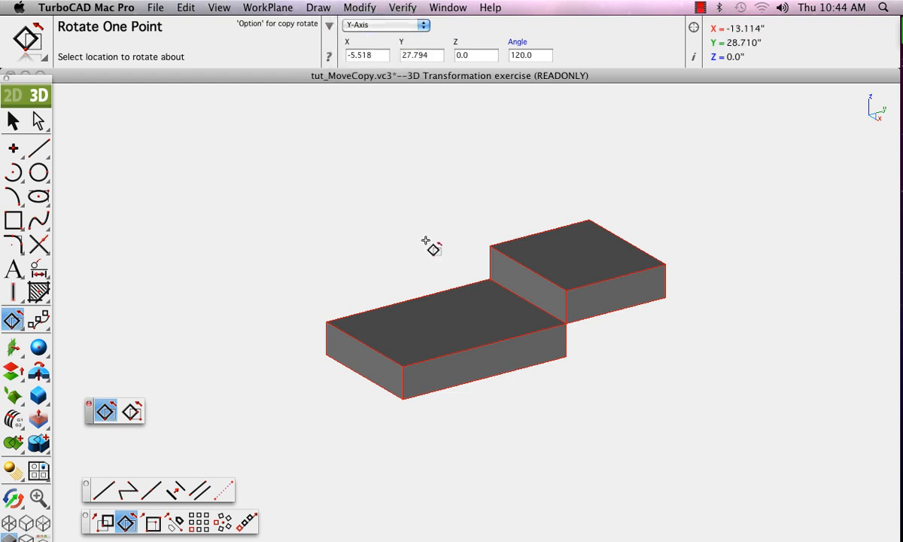
click(365, 234)
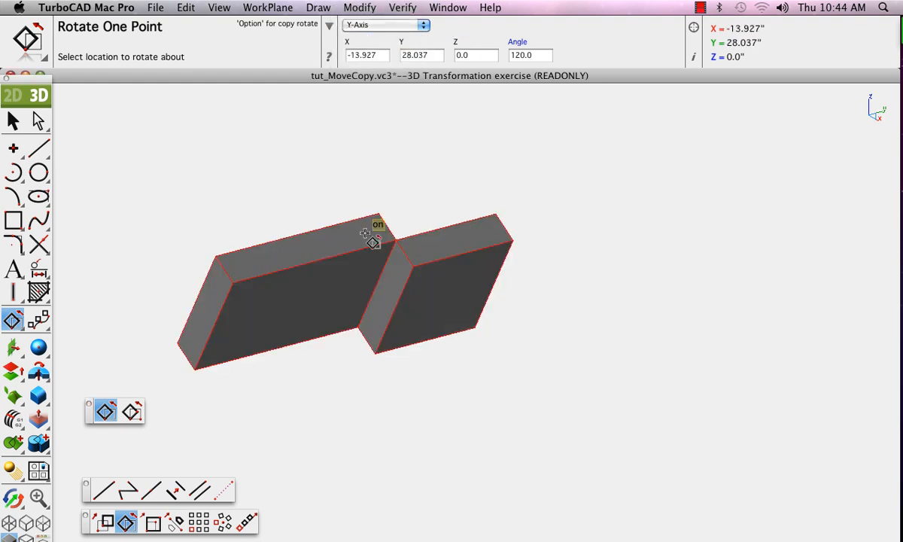
key(super+z)
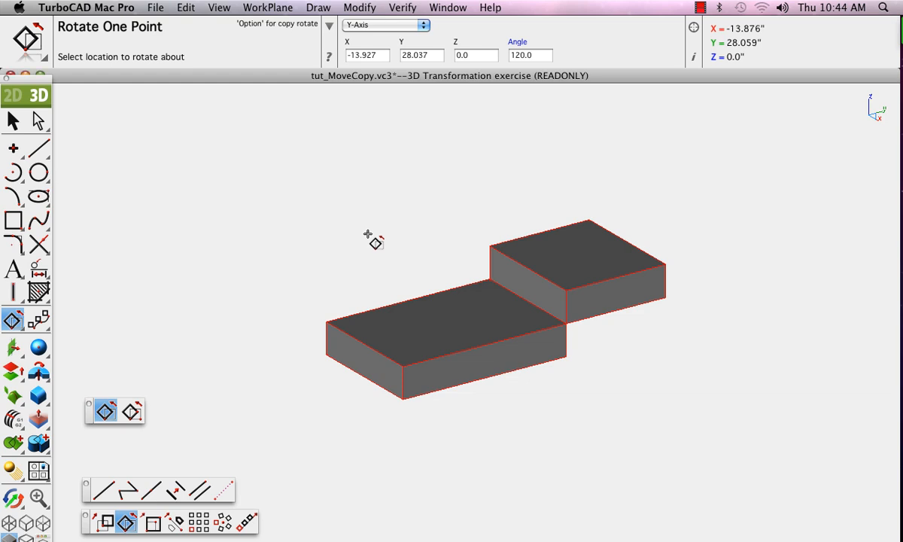
click(367, 234)
key(super+z)
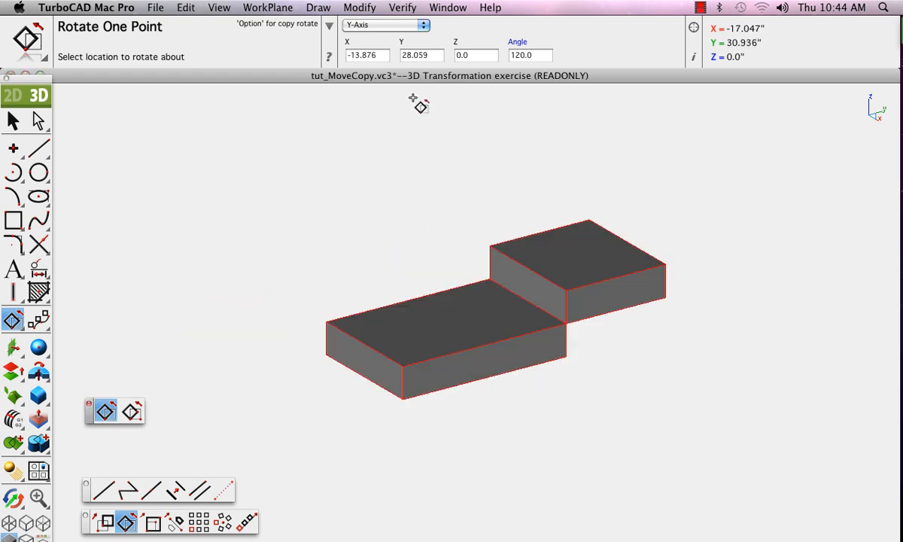
Step: Keep the Y-Axis and try 120-degree rotations from one point above and one point below the long block, undoing both
click(396, 29)
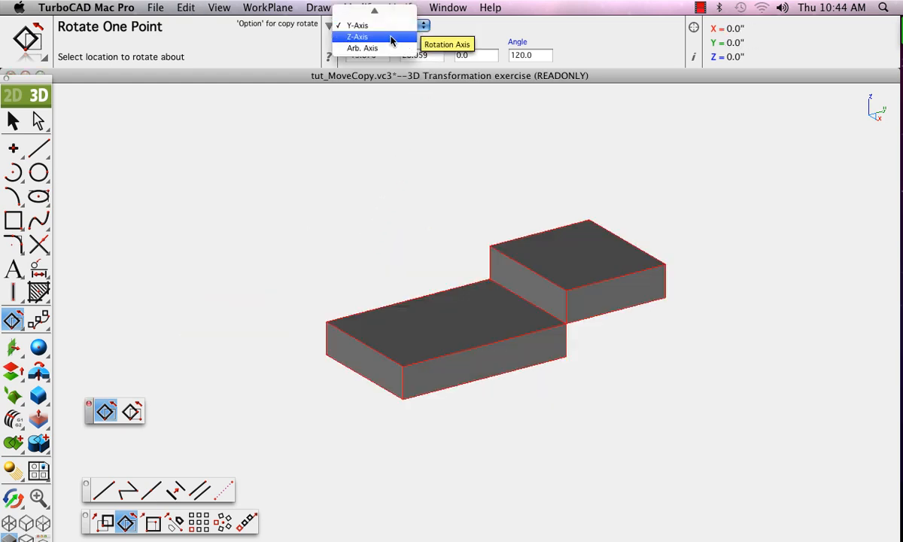
click(358, 25)
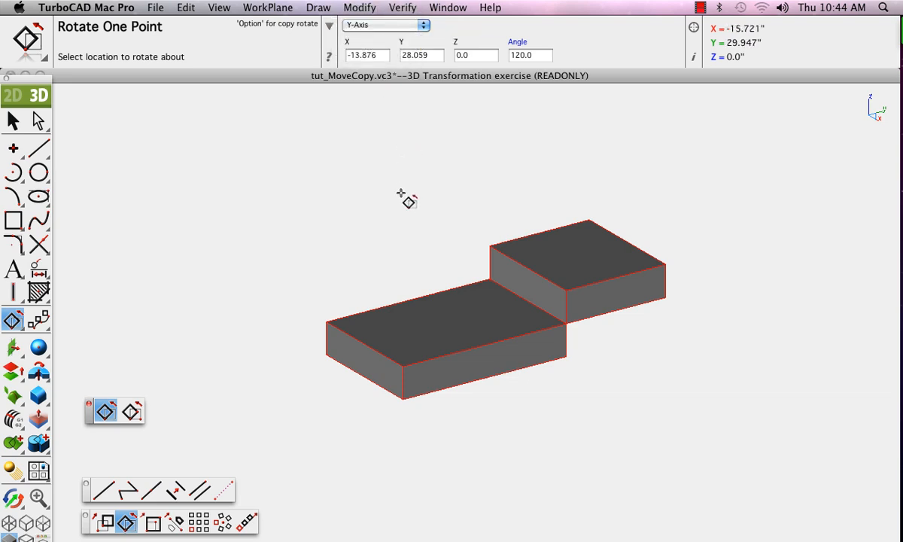
click(402, 234)
click(477, 399)
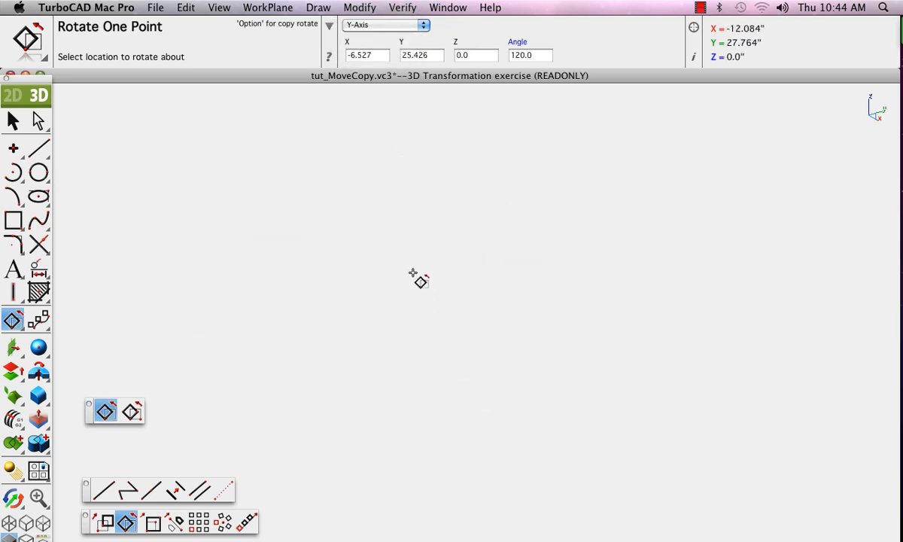
key(super+z)
key(super+z)
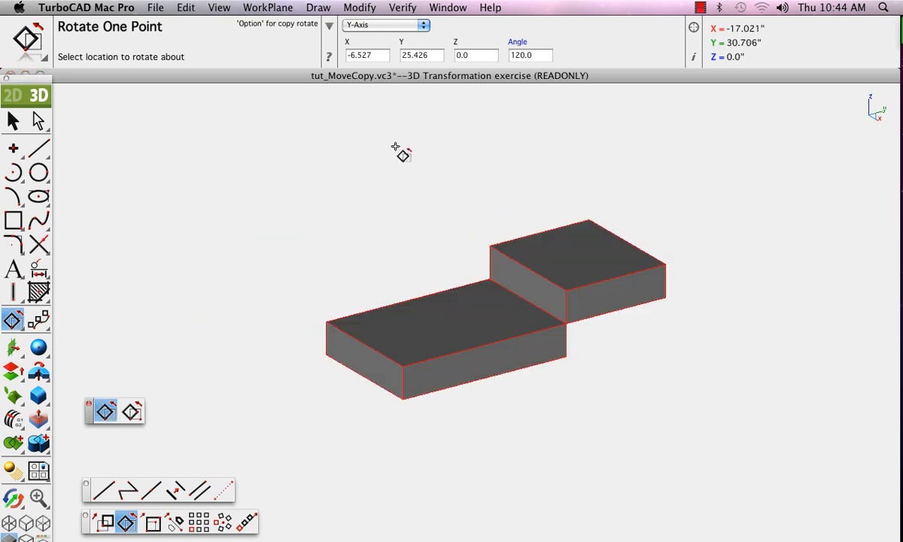
Step: Try rotating both blocks 120 degrees about the Z-Axis from several free points around them, undoing each rotation
click(423, 26)
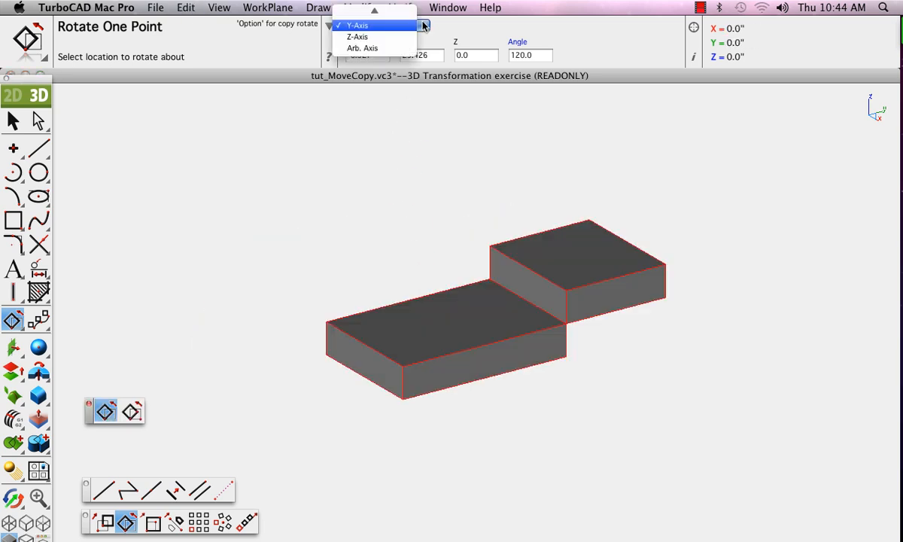
click(383, 39)
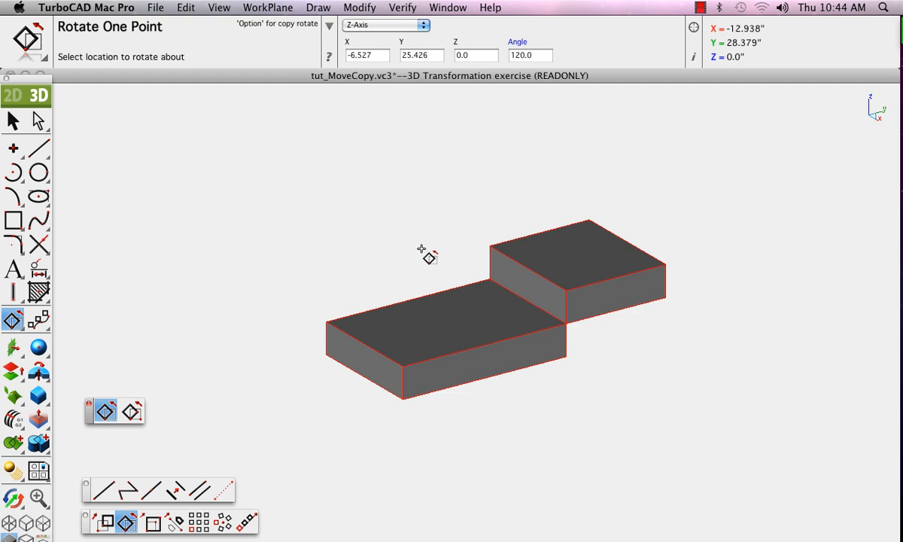
click(389, 216)
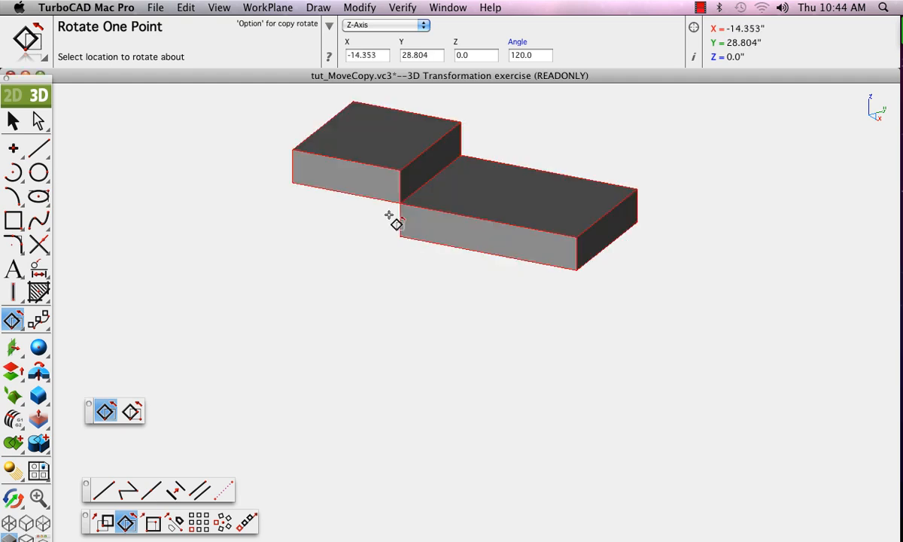
key(super+z)
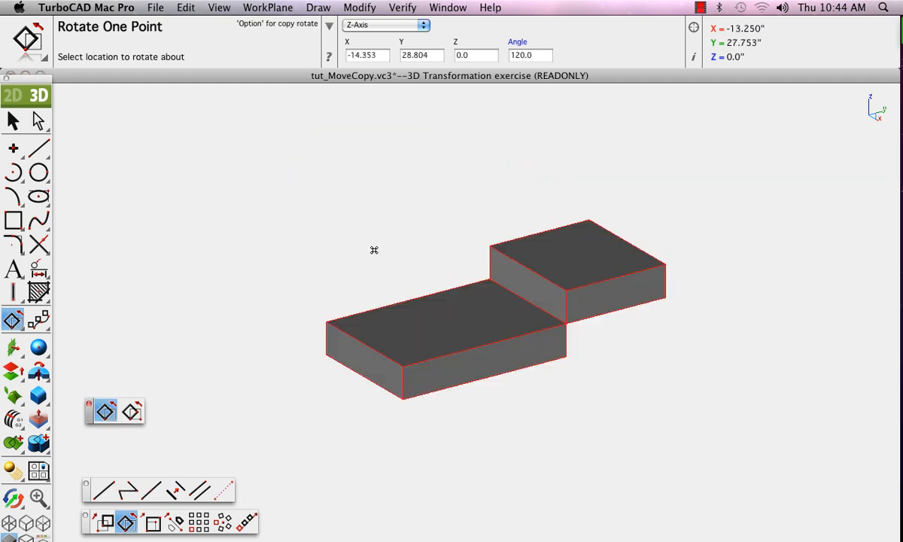
click(374, 251)
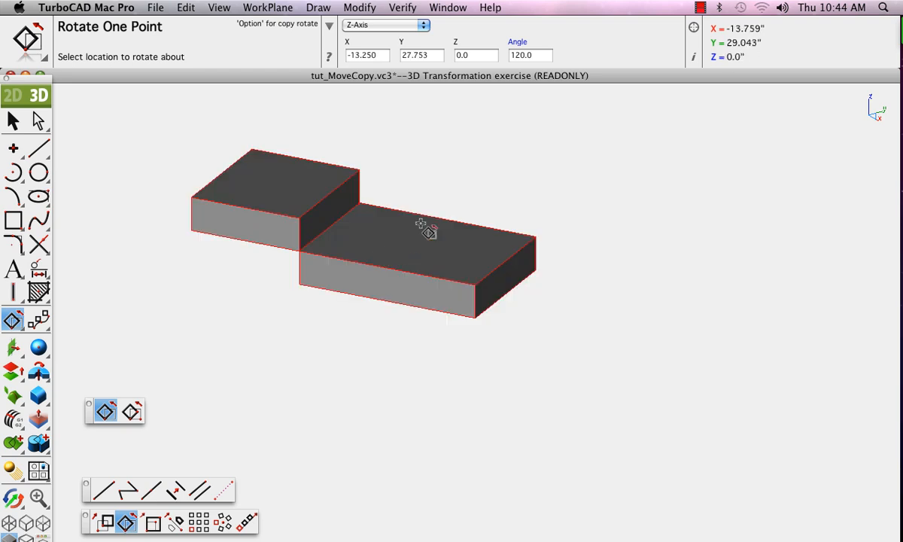
click(460, 188)
key(super+z)
key(super+z)
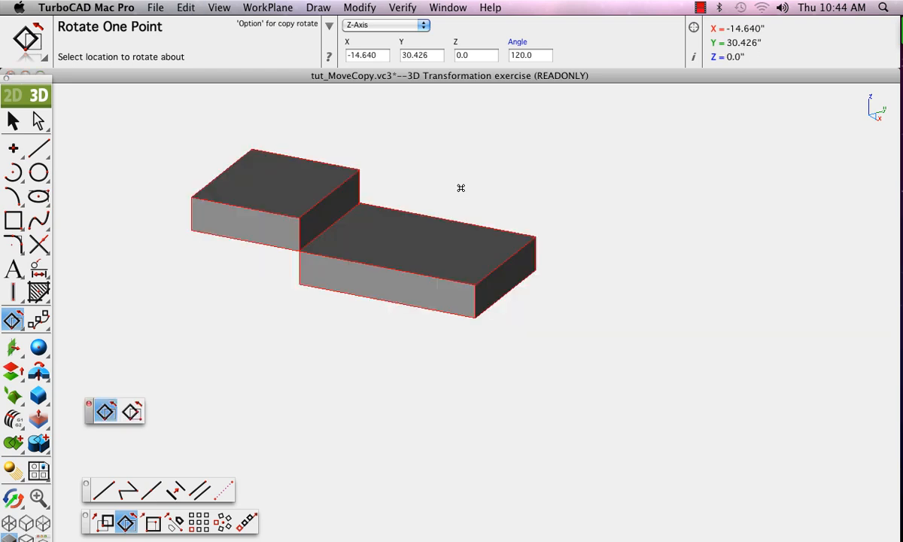
click(405, 230)
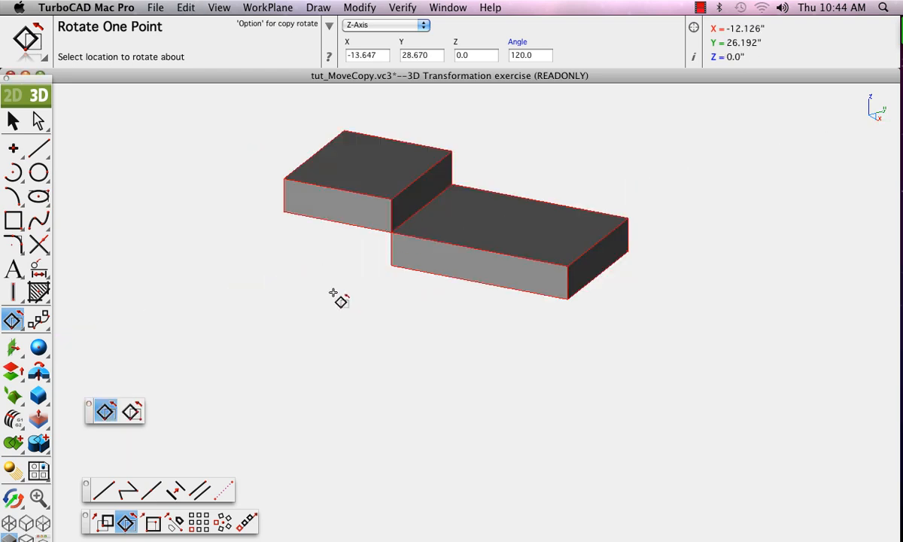
key(super+z)
key(super+z)
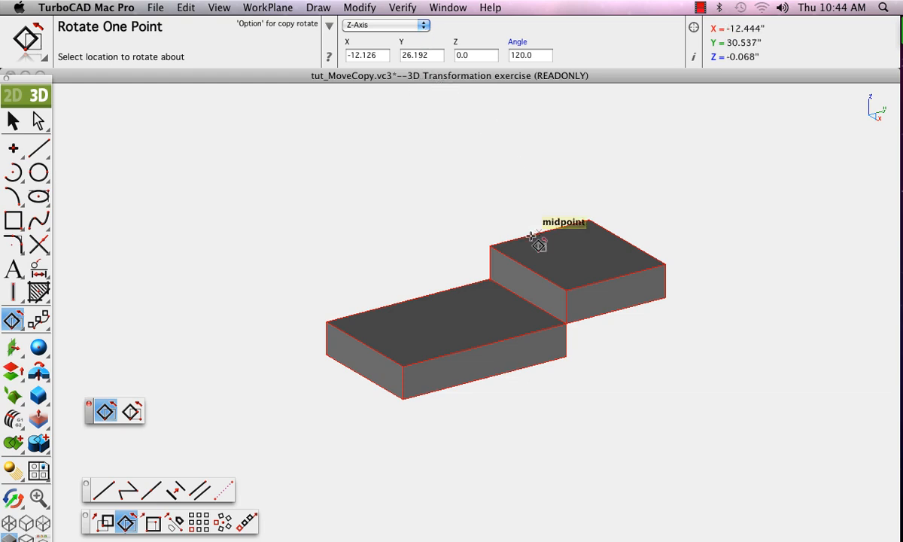
Step: Try 120-degree Z-Axis rotations about the short block's near top corner and the long block's lower front corner, undoing each
click(490, 248)
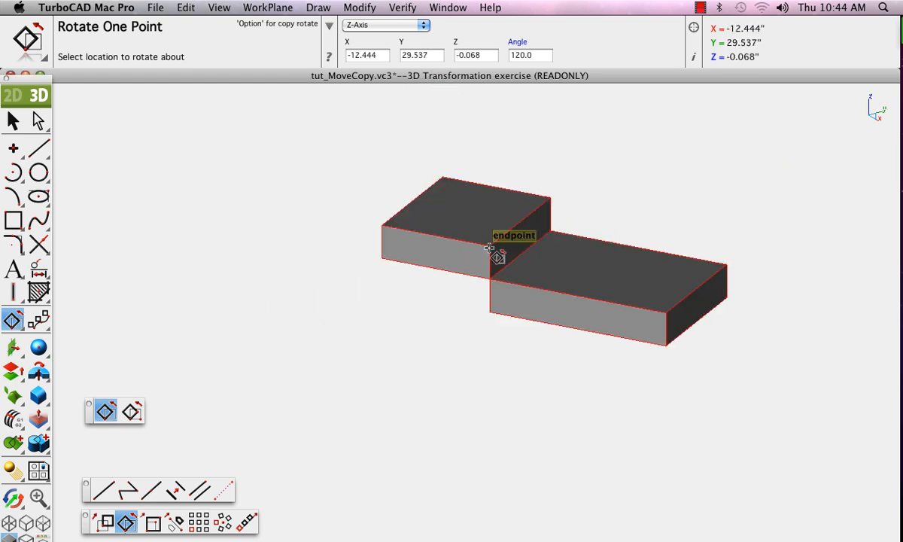
key(super+z)
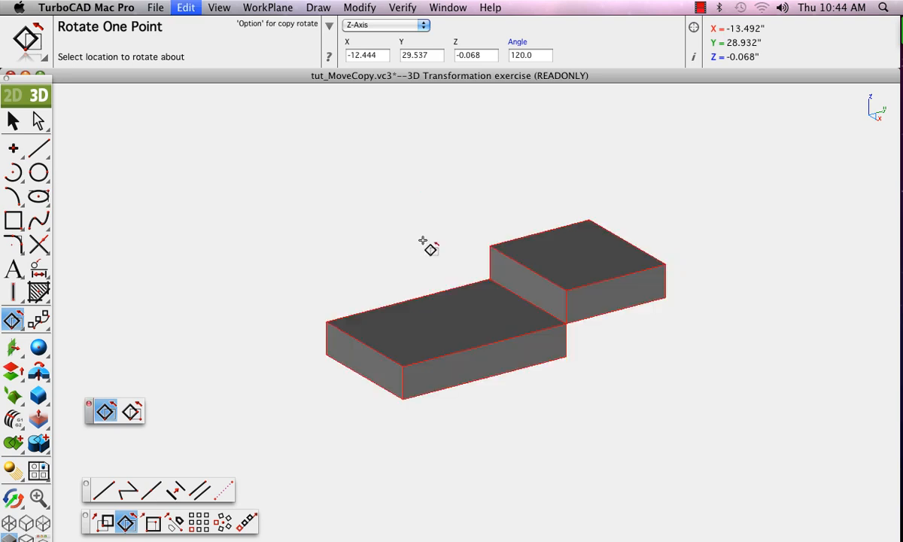
click(402, 397)
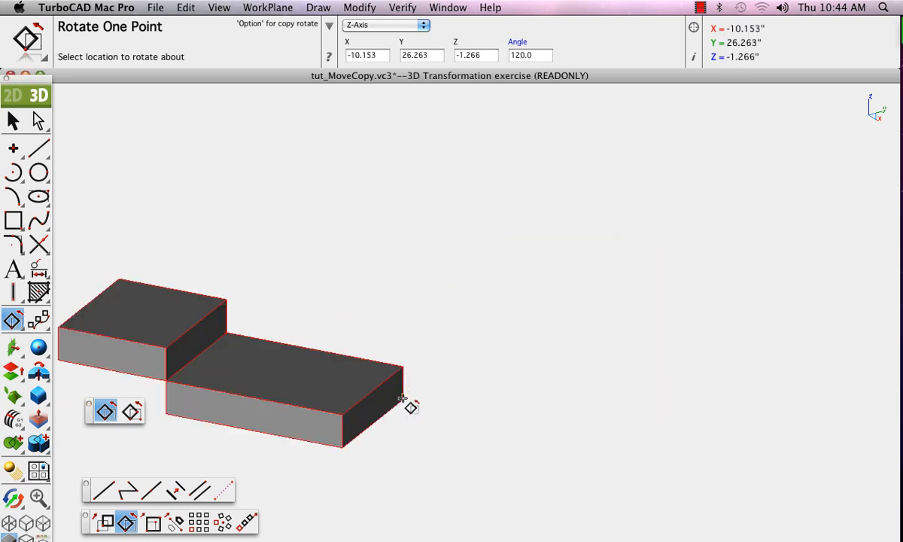
key(super+z)
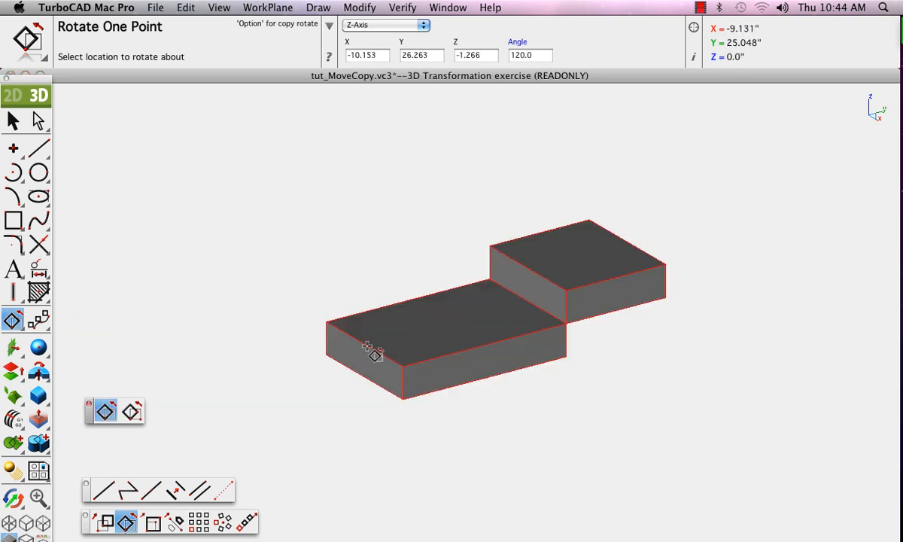
Step: Try a 120-degree Z-Axis rotation of both blocks about the upper rear corner of the long block's free end and undo it
click(326, 318)
key(super+z)
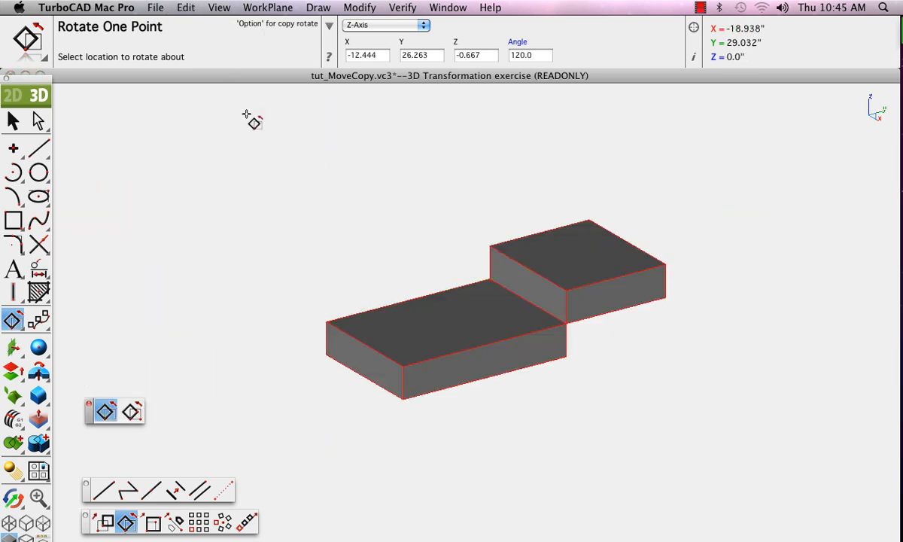
click(11, 121)
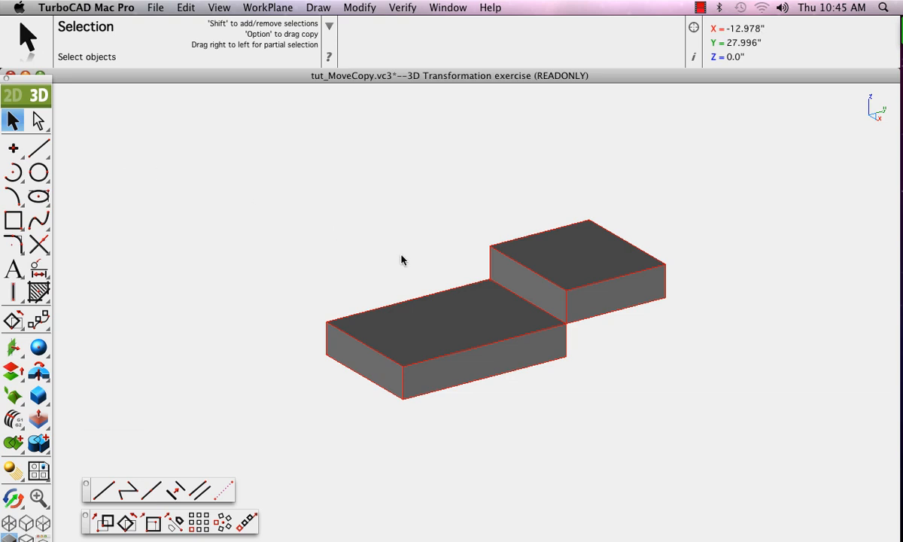
Step: Move both blocks together to a new spot, and stack the short block on the long block's free end, matching their front corners
drag(491, 280, 423, 294)
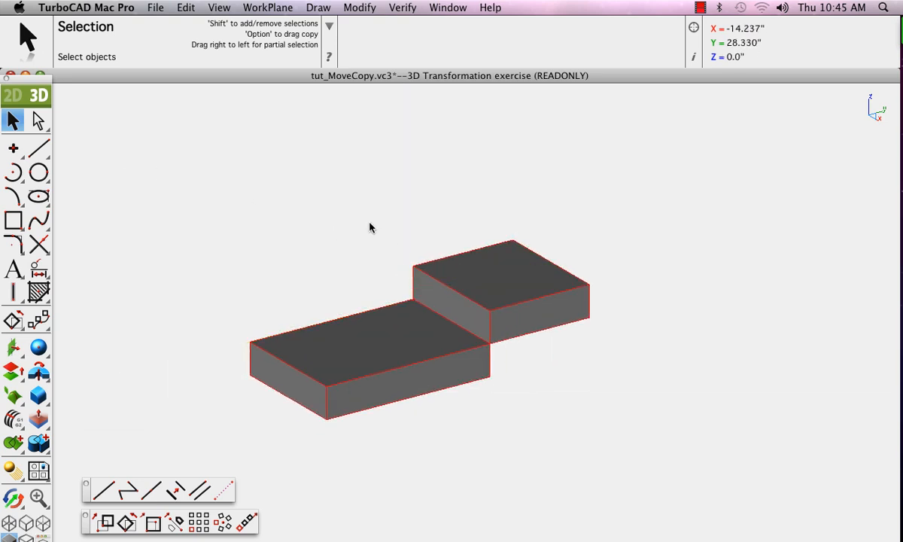
click(476, 325)
drag(489, 343, 331, 380)
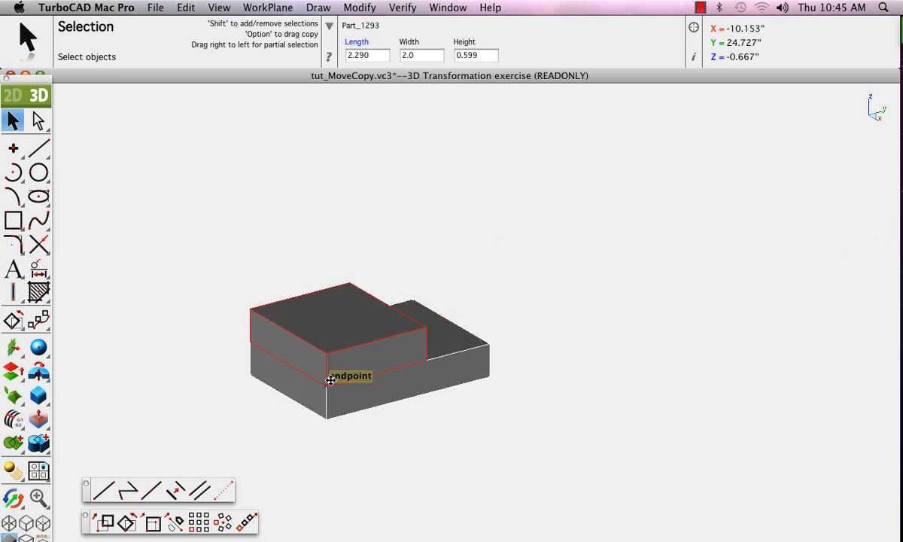
Step: Snap the long block end to end against the short block, and restack the short block on it by its lower rear corner
click(336, 411)
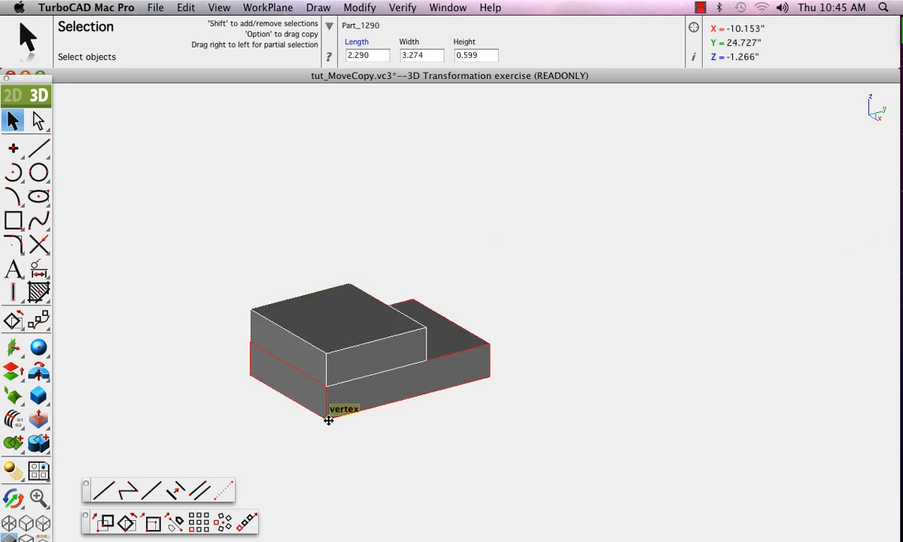
drag(328, 420, 423, 362)
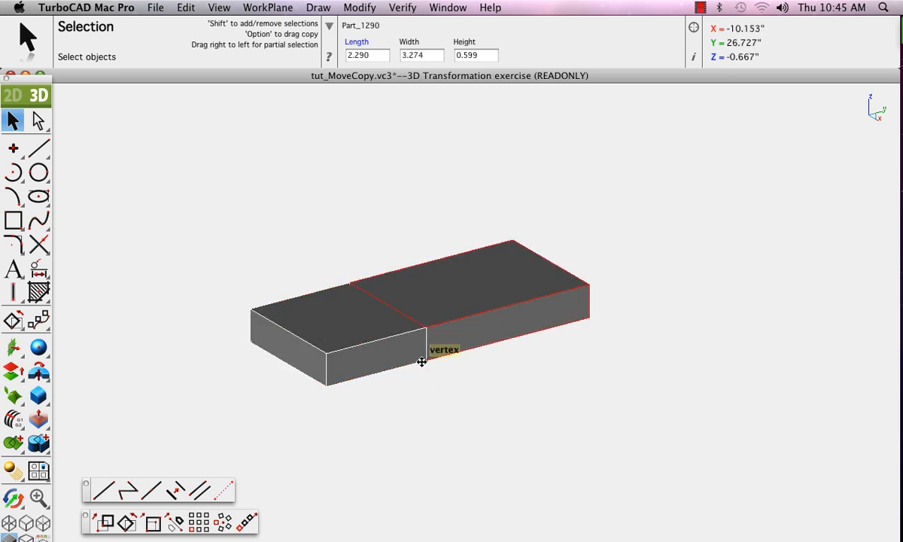
drag(248, 336, 353, 279)
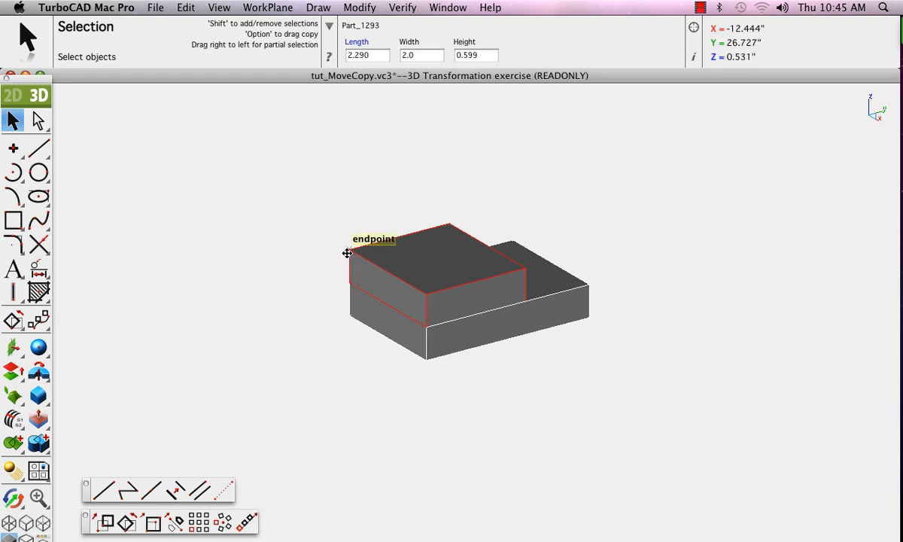
drag(349, 251, 349, 250)
Step: Move the short block off the long block and place it beyond the long block's far end, leaving a gap
drag(418, 276, 494, 367)
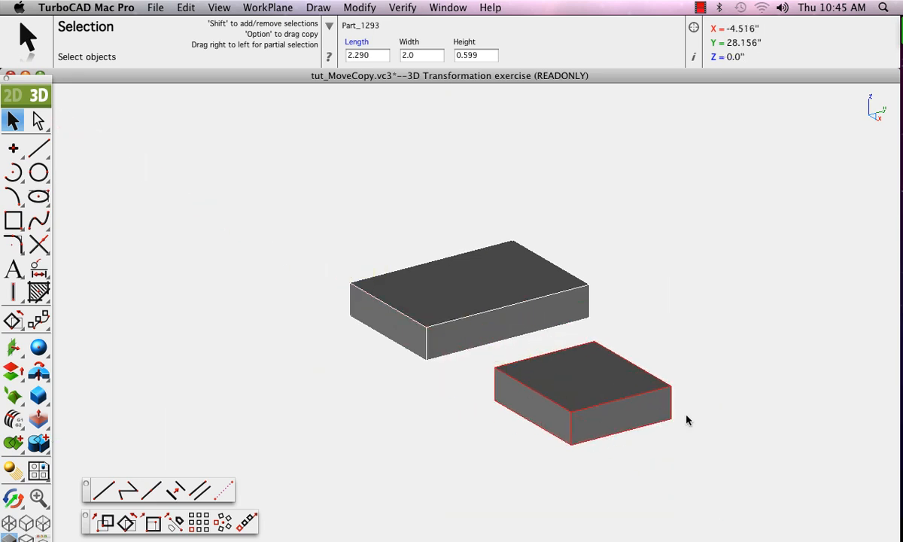
drag(496, 402, 608, 284)
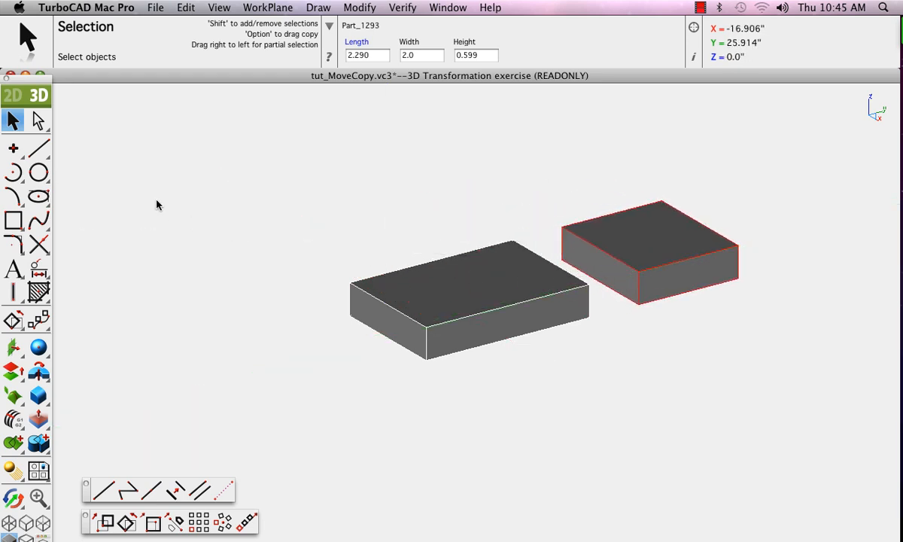
Step: Draw two single lines across the gap, connecting the facing upper corners of the long and short blocks
click(38, 148)
click(512, 240)
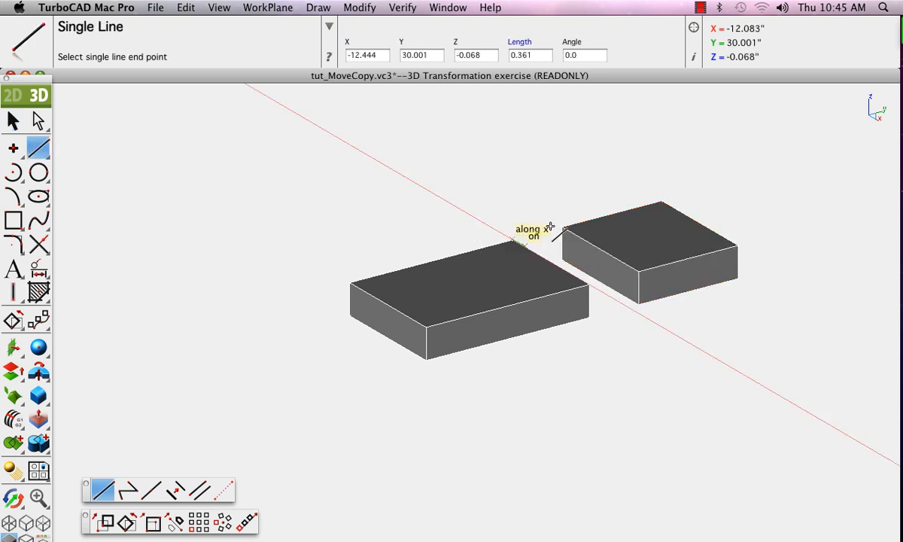
click(564, 223)
click(638, 271)
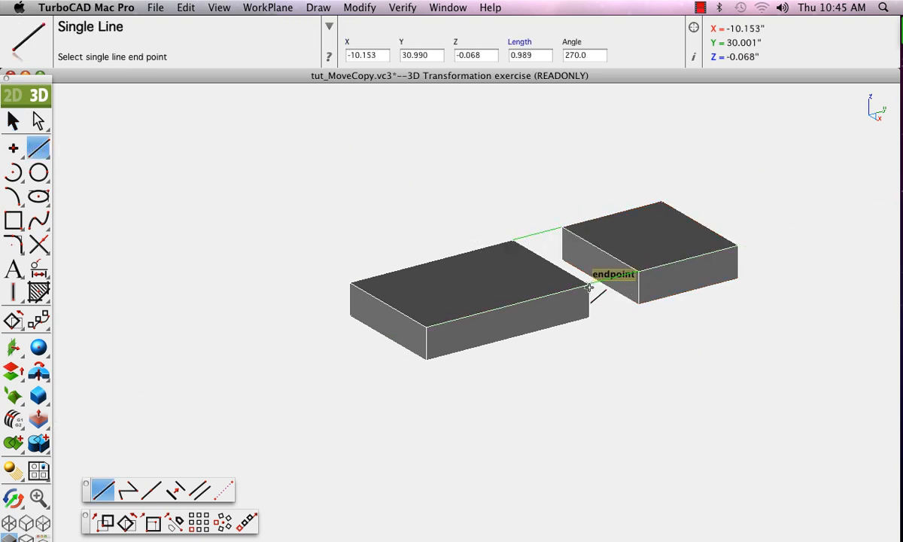
click(583, 289)
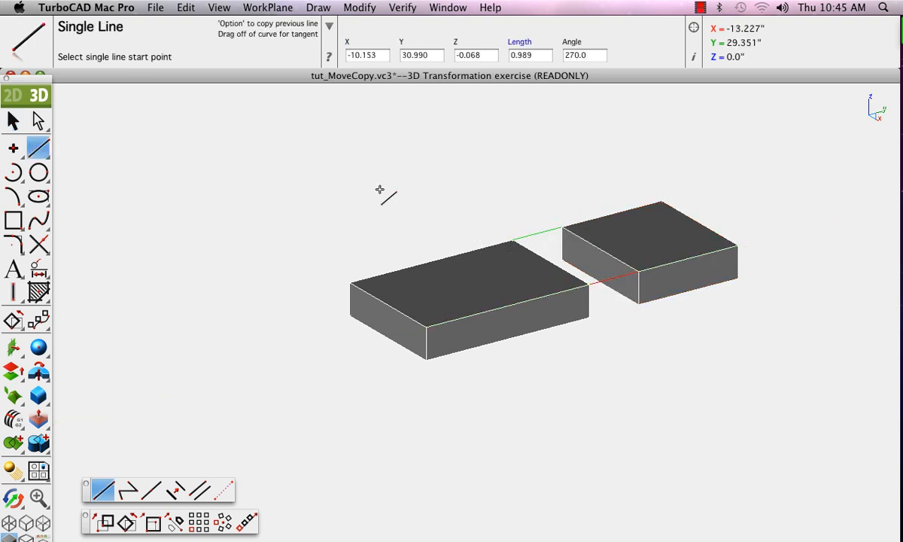
Step: Open the saved Gripper user view and centre the rectangular plate with four holes
click(223, 9)
mouse_move(233, 224)
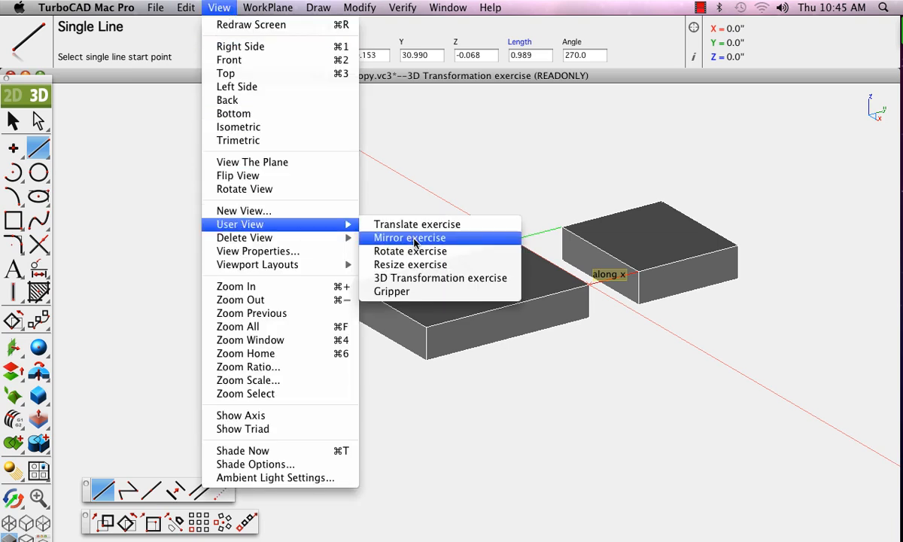
click(401, 289)
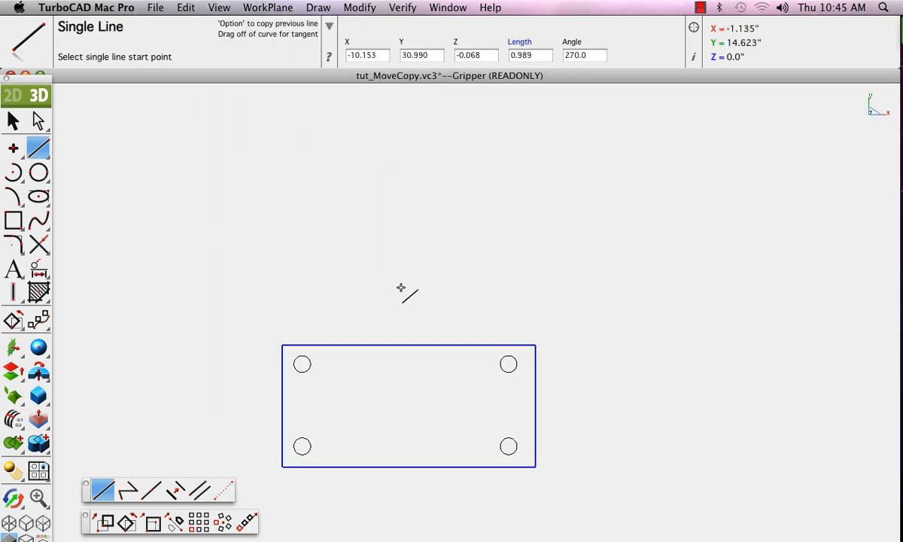
mouse_move(346, 395)
middle_down()
mouse_move(418, 318)
mouse_move(416, 289)
middle_up()
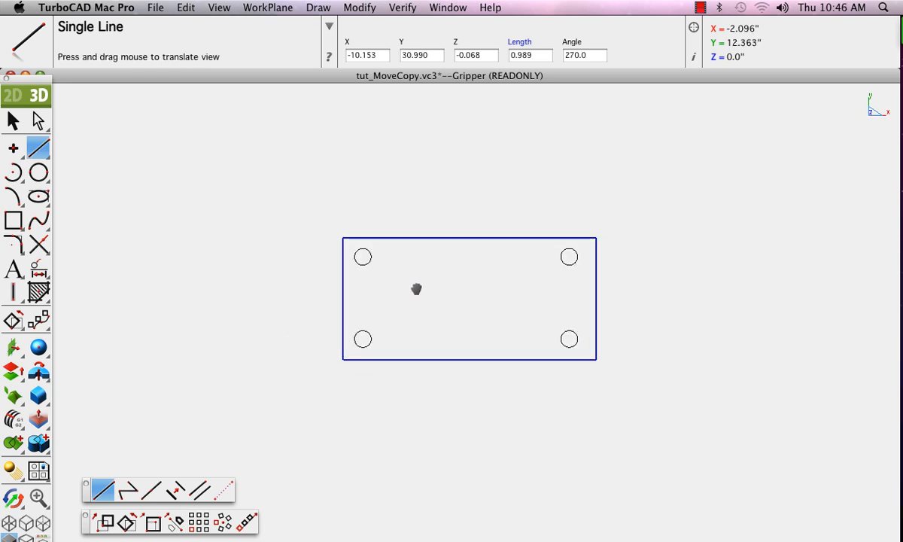
Step: Enable the gripper in the Inspector, with Always Visible, Uniform Scaling and Face Snapping turned off
click(694, 59)
click(823, 133)
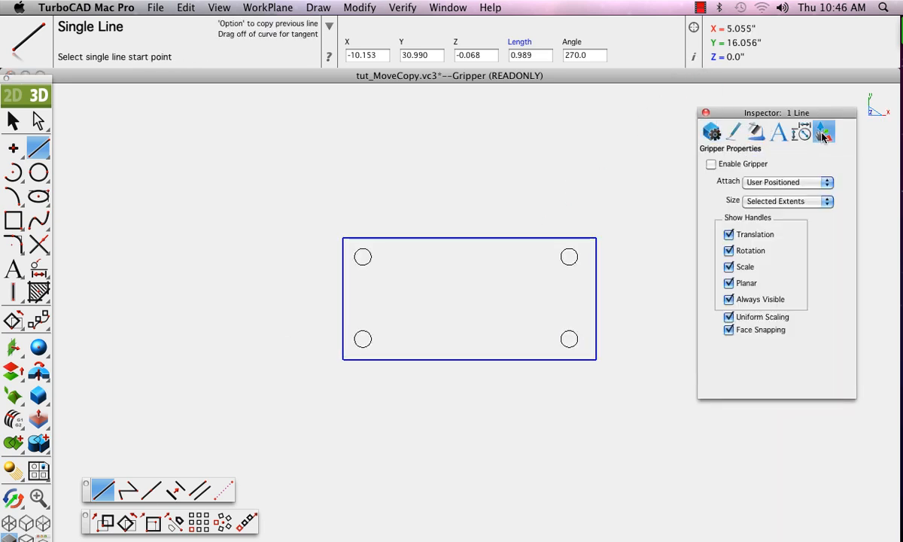
click(710, 165)
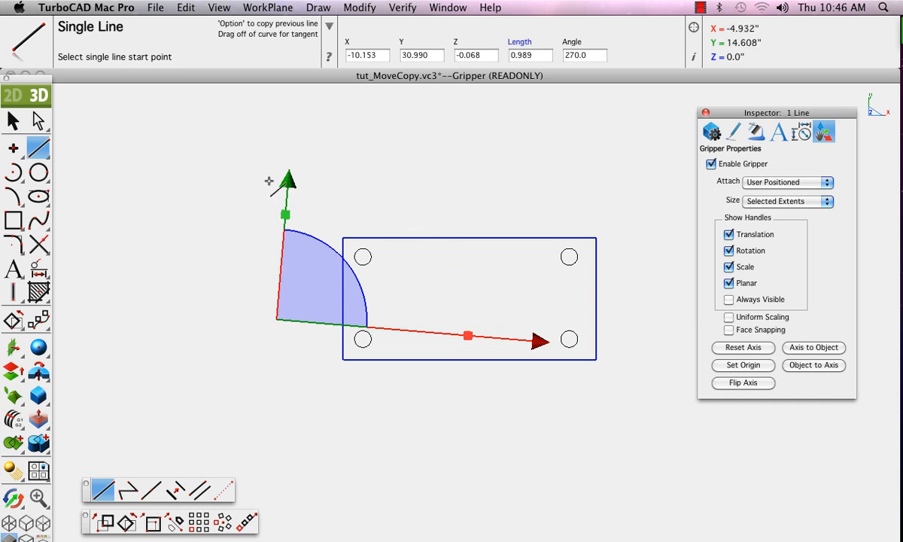
Step: Select the rectangle with its four circles and attach the gripper to Center of Selected
click(13, 121)
drag(339, 226, 625, 396)
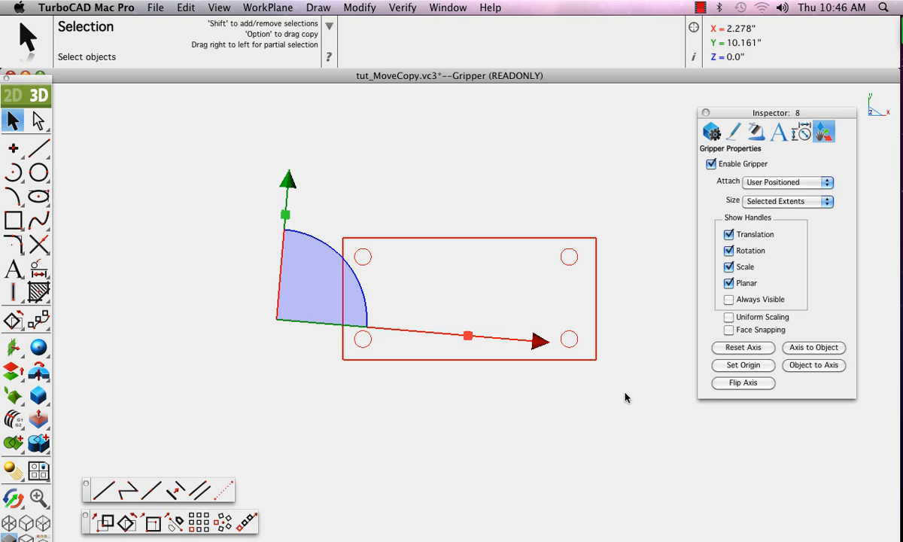
click(780, 183)
click(777, 194)
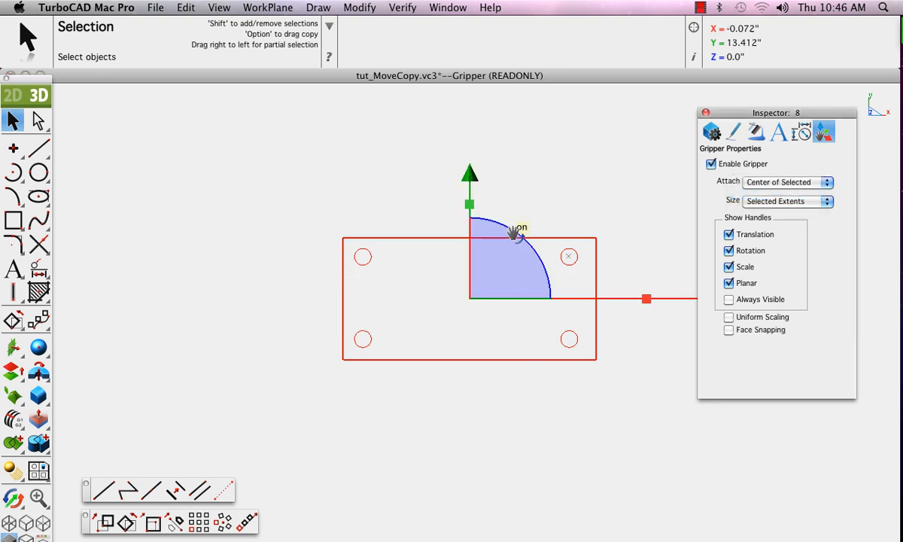
Step: Use the gripper to rotate the plate about 0.016 degrees and shift it -0.162 along Y and 0.266 along X
mouse_move(517, 232)
mouse_down()
mouse_move(508, 216)
mouse_move(468, 205)
mouse_move(509, 208)
mouse_move(533, 257)
mouse_move(528, 267)
mouse_move(522, 214)
mouse_up()
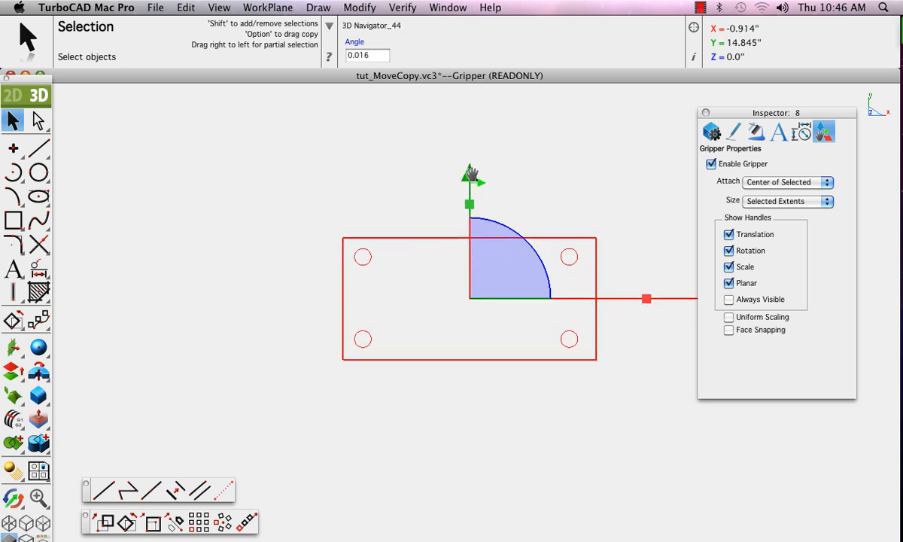
mouse_move(470, 172)
mouse_down()
mouse_move(470, 135)
mouse_move(468, 187)
mouse_up()
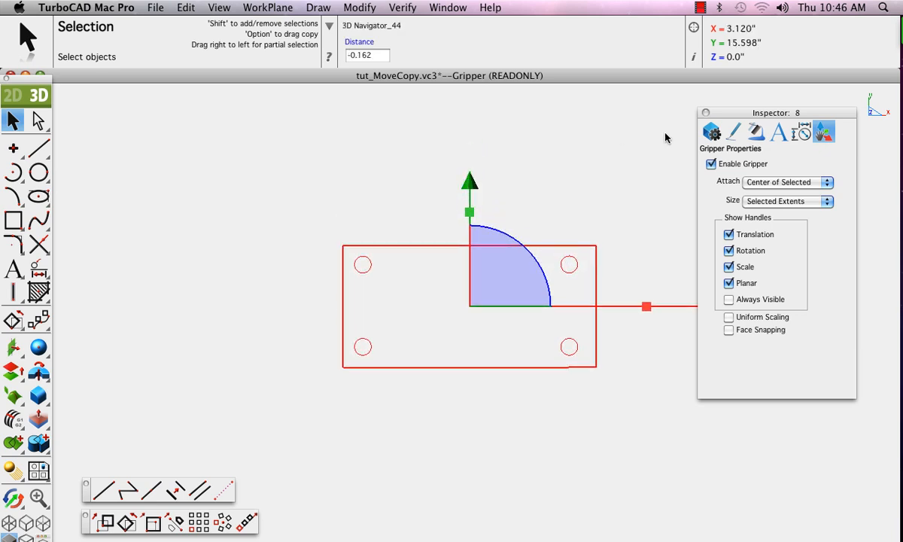
drag(751, 115, 108, 120)
drag(730, 311, 702, 309)
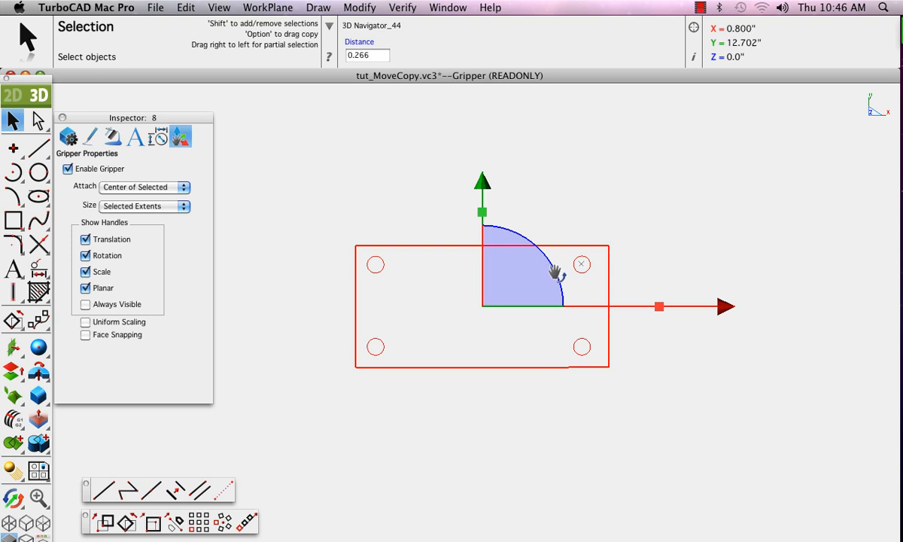
Step: Scale the plate by 1.060 along X, and along Y by about 1.1 and again by 1.149, undoing a trial rotation
mouse_move(555, 272)
mouse_down()
mouse_move(526, 216)
mouse_move(563, 238)
mouse_move(566, 282)
mouse_move(555, 263)
mouse_up()
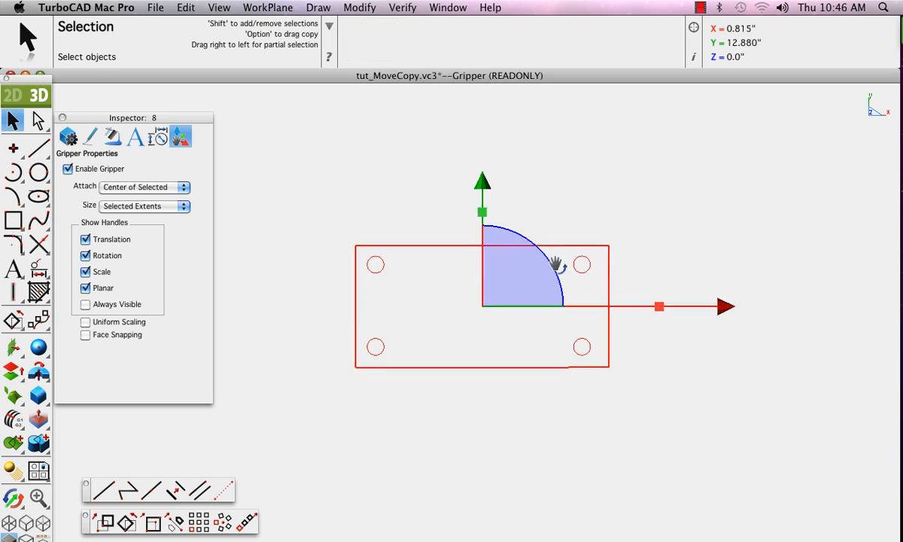
mouse_move(661, 310)
mouse_down()
mouse_move(709, 309)
mouse_move(664, 310)
mouse_up()
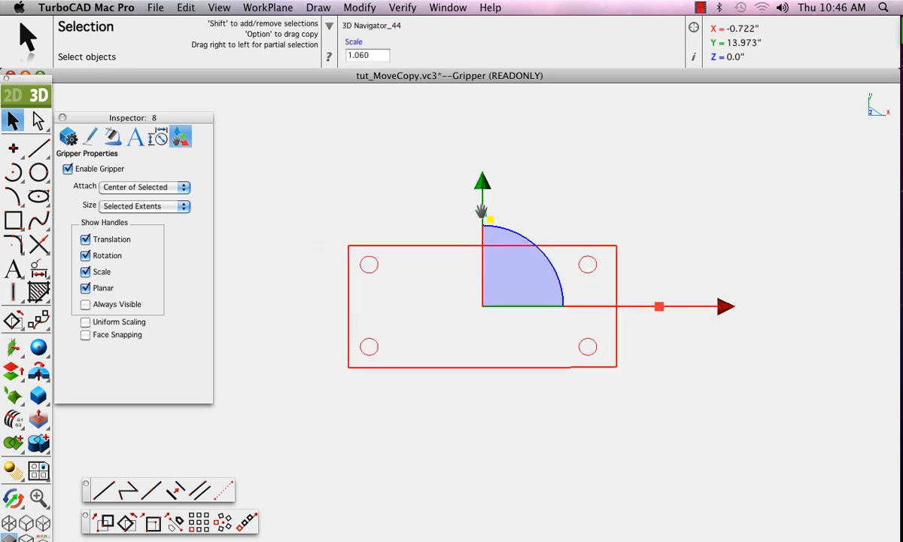
mouse_move(481, 207)
mouse_down()
mouse_move(481, 193)
mouse_move(482, 212)
mouse_up()
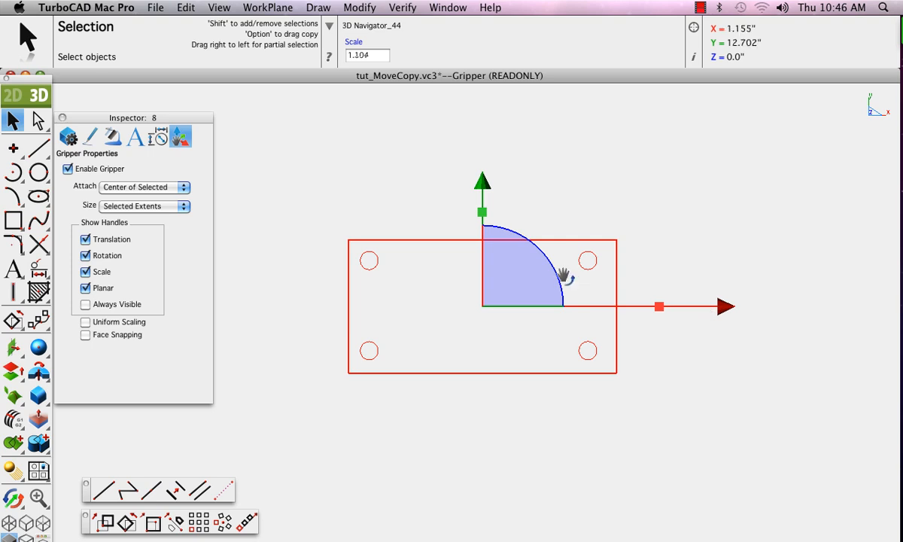
drag(563, 280, 552, 237)
key(super+z)
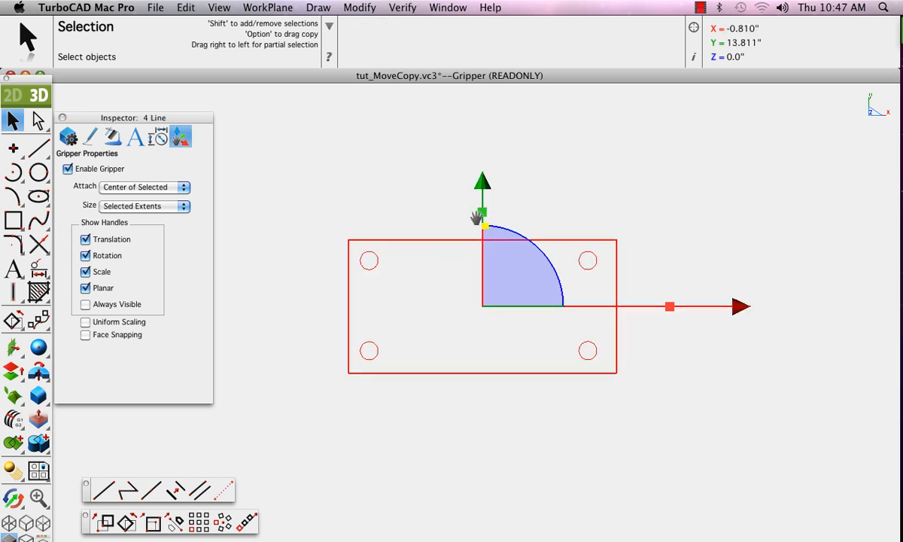
drag(480, 216, 420, 204)
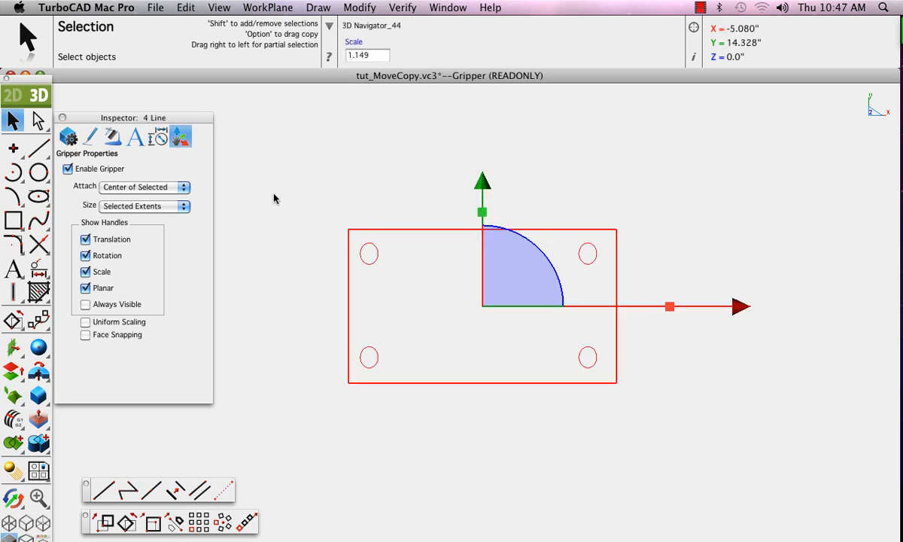
Step: Set the gripper attachment to User Positioned and move the plate's lower-left corner onto the gripper origin
click(182, 188)
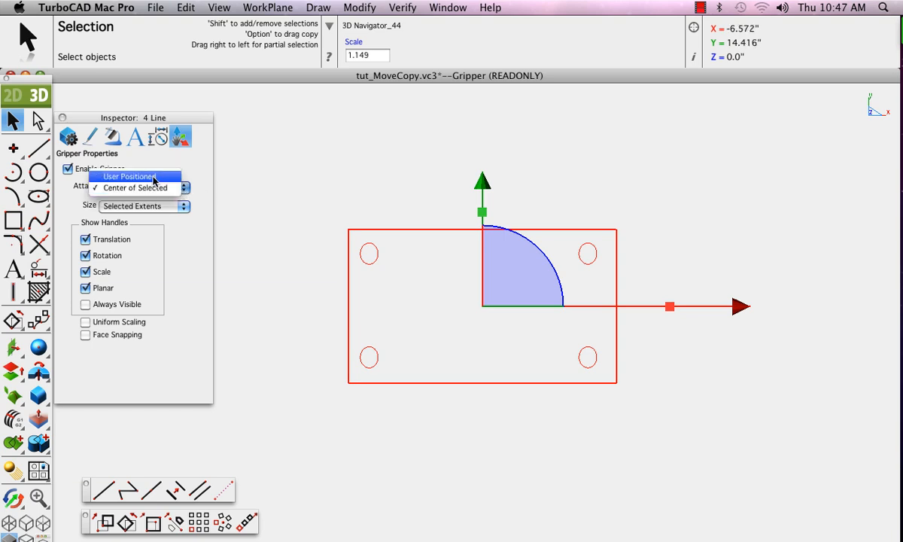
click(178, 176)
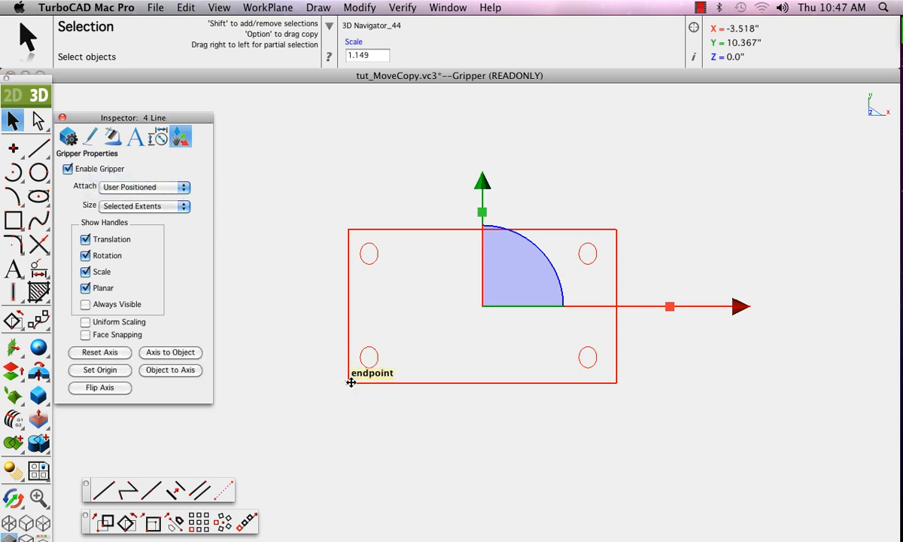
drag(348, 382, 480, 307)
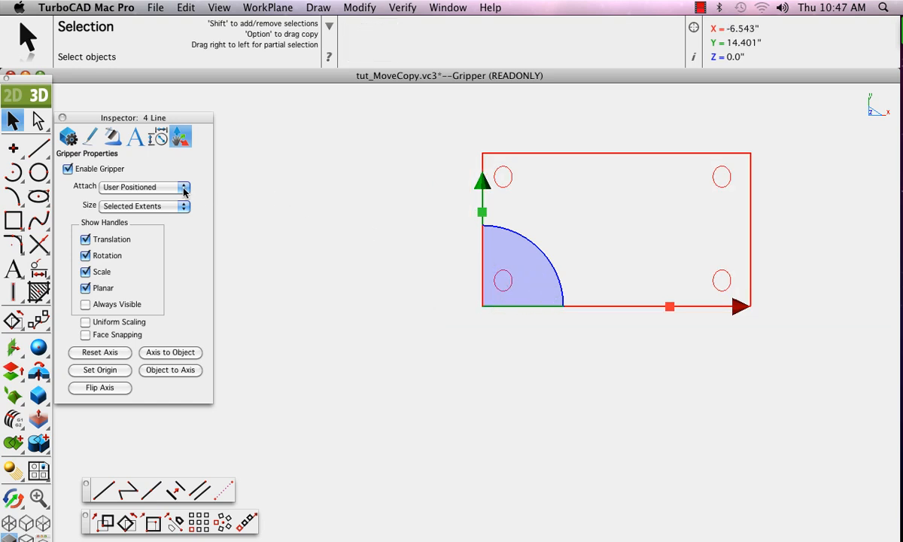
Step: Move the plate with the gripper -2.301 along X and downward along Y, and scale it by 0.910 along Y
drag(738, 309, 616, 256)
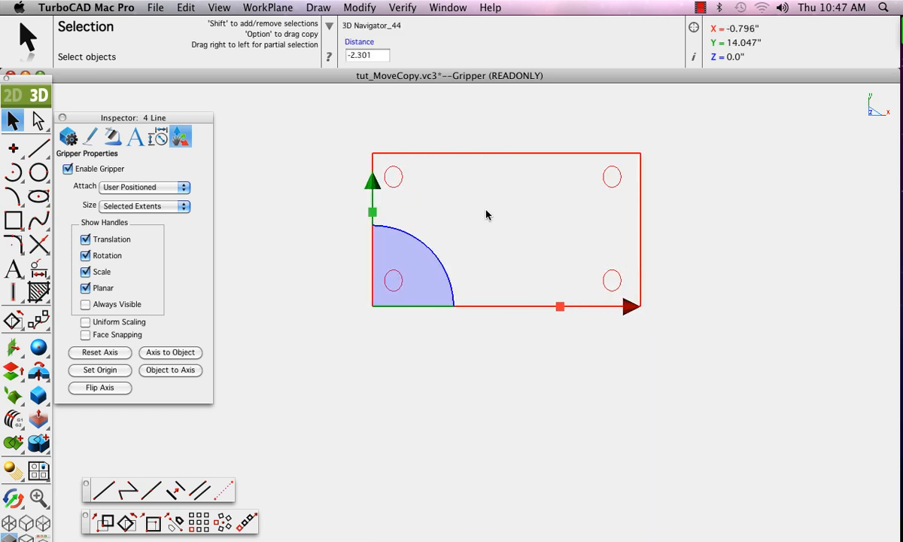
drag(370, 183, 369, 289)
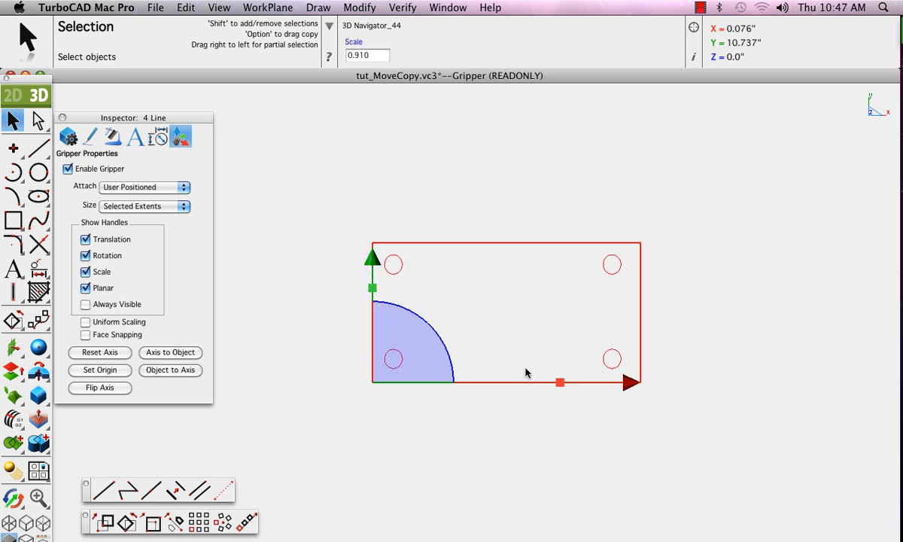
Step: Try rotating the plate about 31.161 degrees around the gripper origin at its lower-left corner and undo the rotation
drag(448, 348, 429, 298)
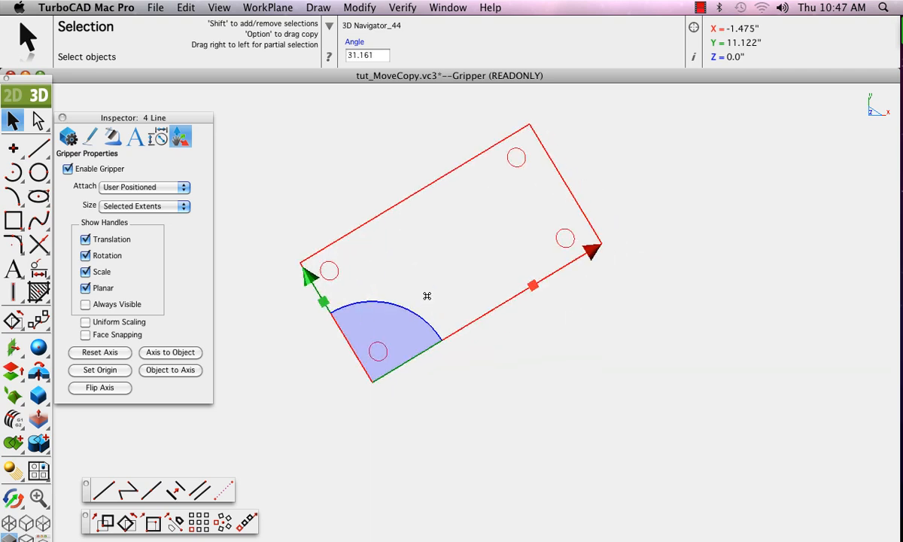
key(super+z)
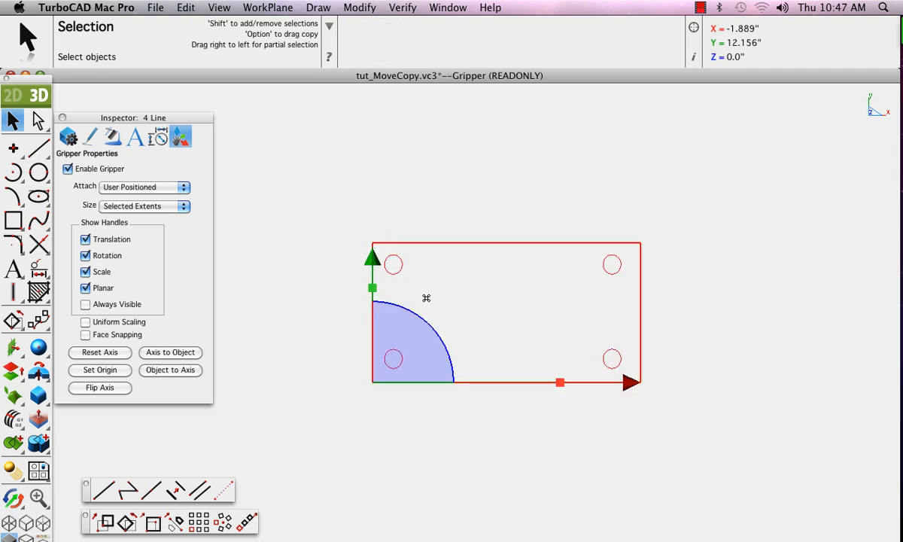
Step: Hide all gripper handles except Translation and move the plate -0.118 along Y and -0.236 along X
click(86, 257)
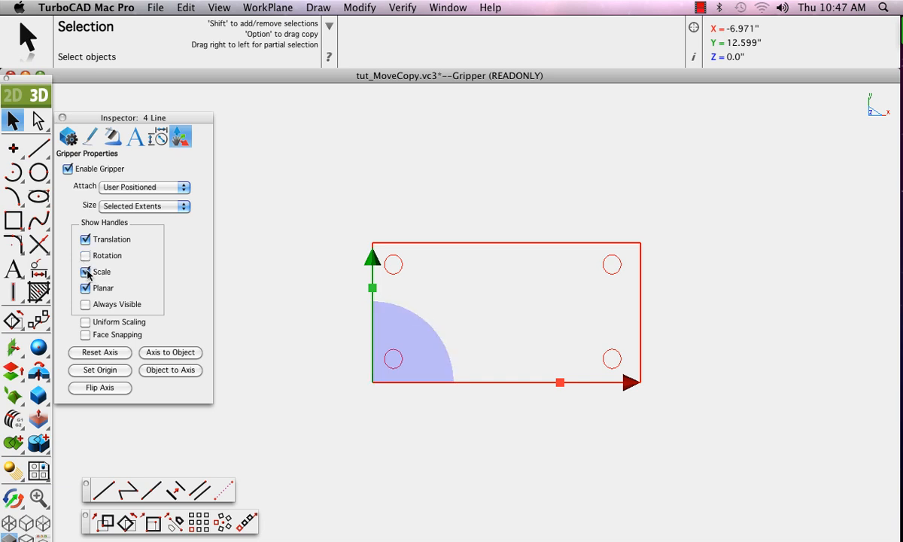
click(85, 288)
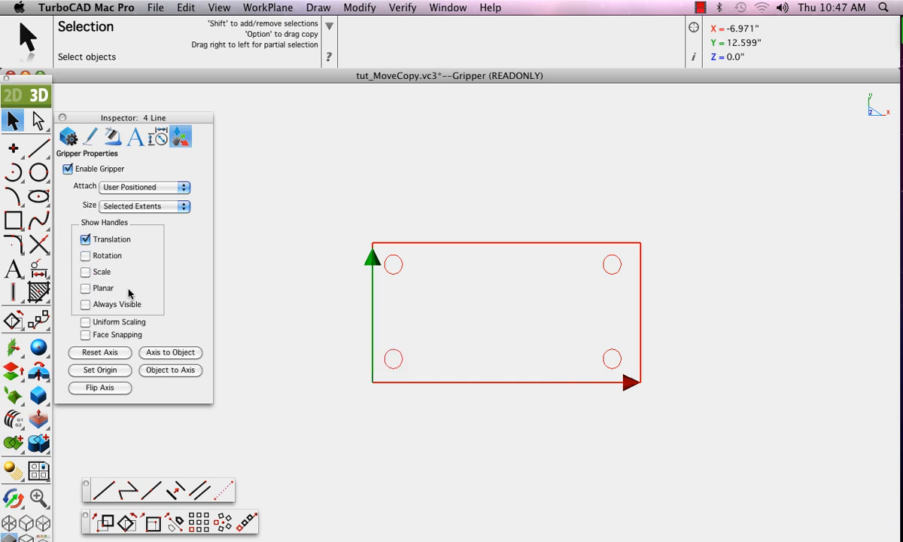
mouse_move(373, 258)
mouse_down()
mouse_move(377, 207)
mouse_move(376, 274)
mouse_up()
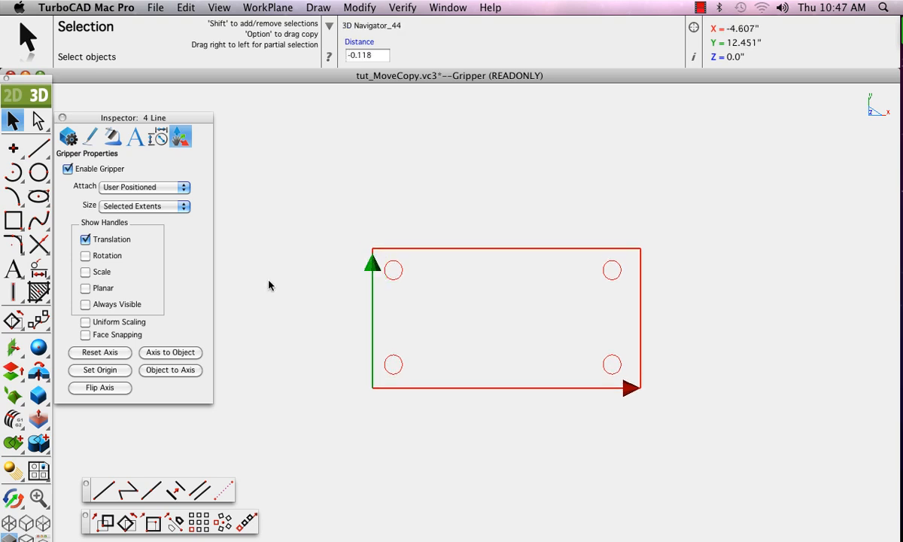
mouse_move(630, 390)
mouse_down()
mouse_move(657, 389)
mouse_move(619, 390)
mouse_up()
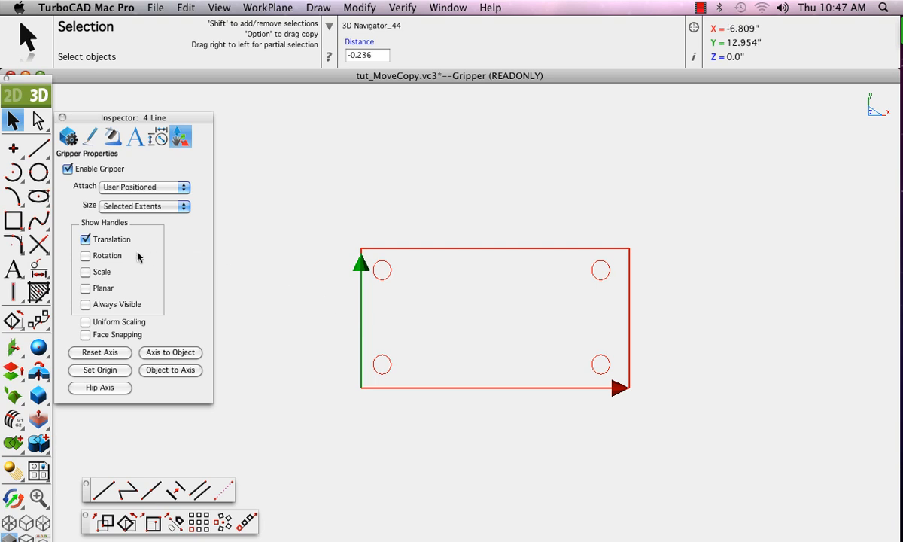
Step: Show only the gripper's Rotation handle, try rotating the plate around its lower-left corner, and undo the rotation
click(86, 239)
click(85, 256)
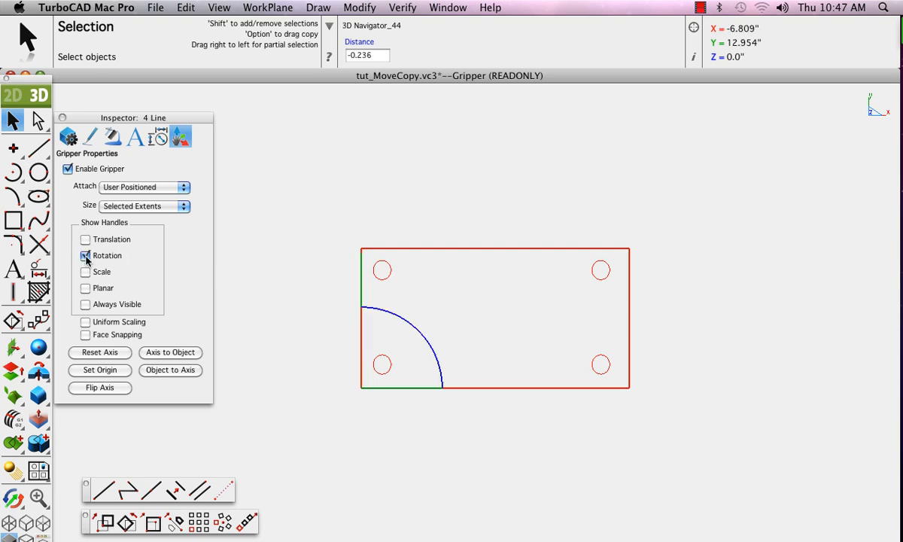
drag(403, 315, 377, 288)
key(super+z)
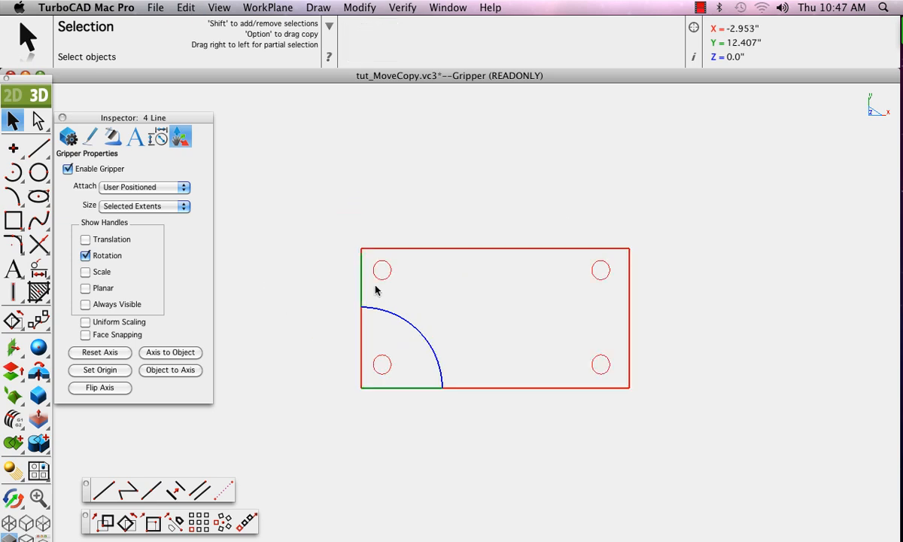
Step: Show only the gripper's Scale handles and resize the plate, trying Uniform Scaling before scaling by 0.936 along X with it off
click(86, 256)
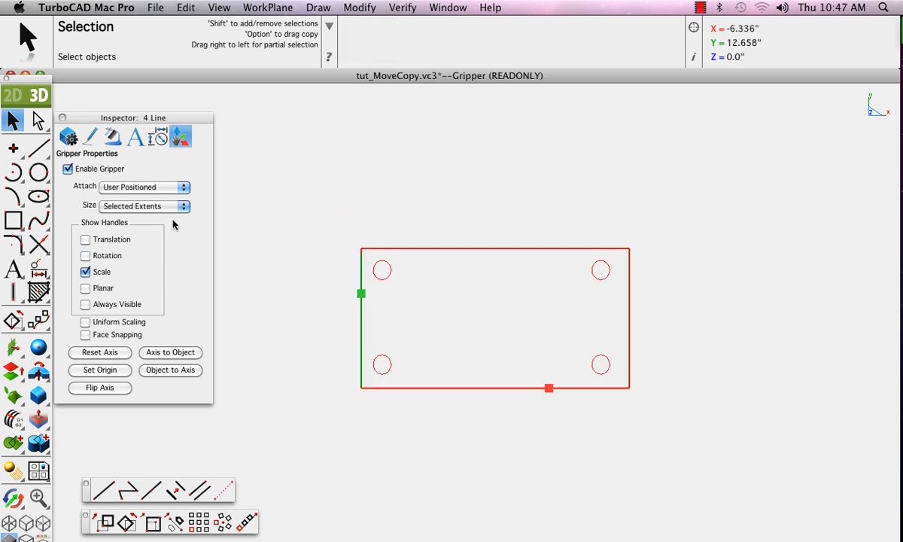
drag(362, 293, 301, 312)
click(86, 323)
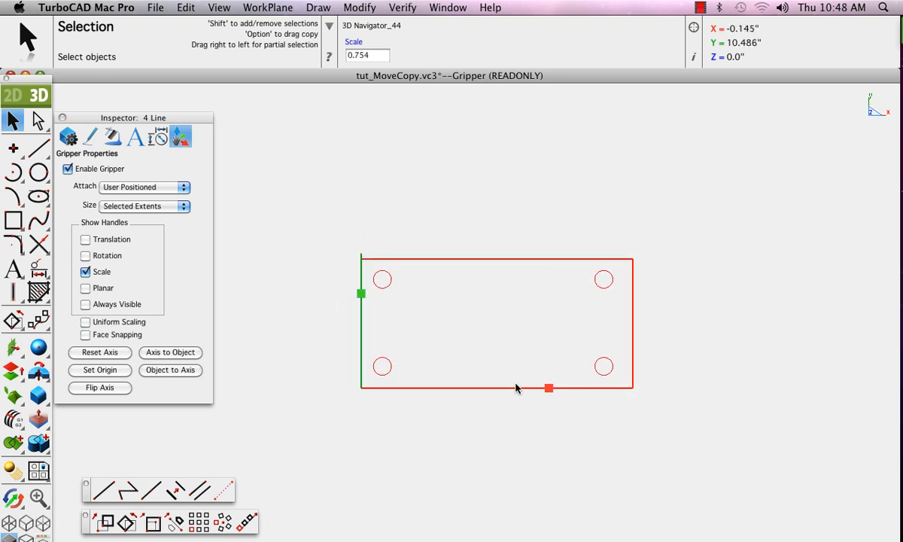
mouse_move(550, 389)
mouse_down()
mouse_move(611, 392)
mouse_move(540, 389)
mouse_up()
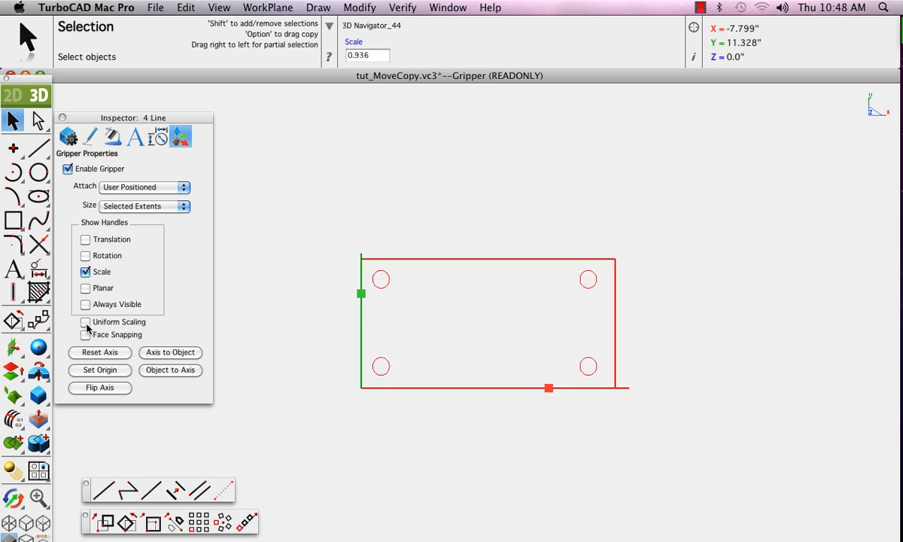
Step: Set the gripper origin outside the plate, above its upper-left corner, and enable the Rotation handle to rotate the plate -41.498 degrees around it
click(102, 371)
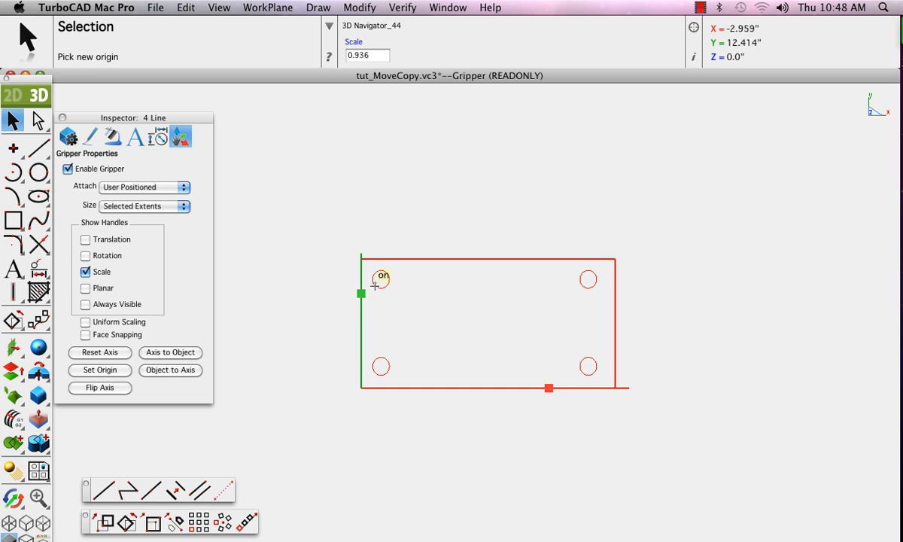
click(361, 258)
click(398, 199)
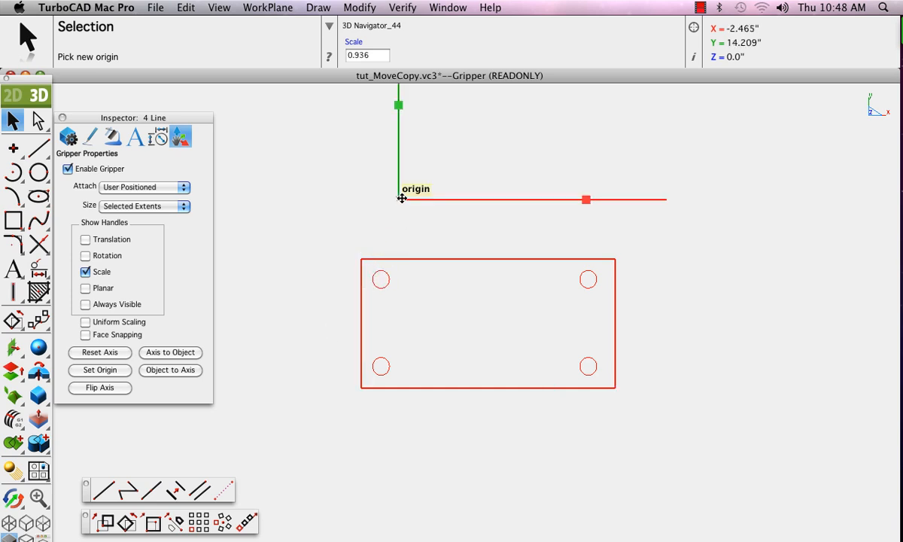
click(85, 256)
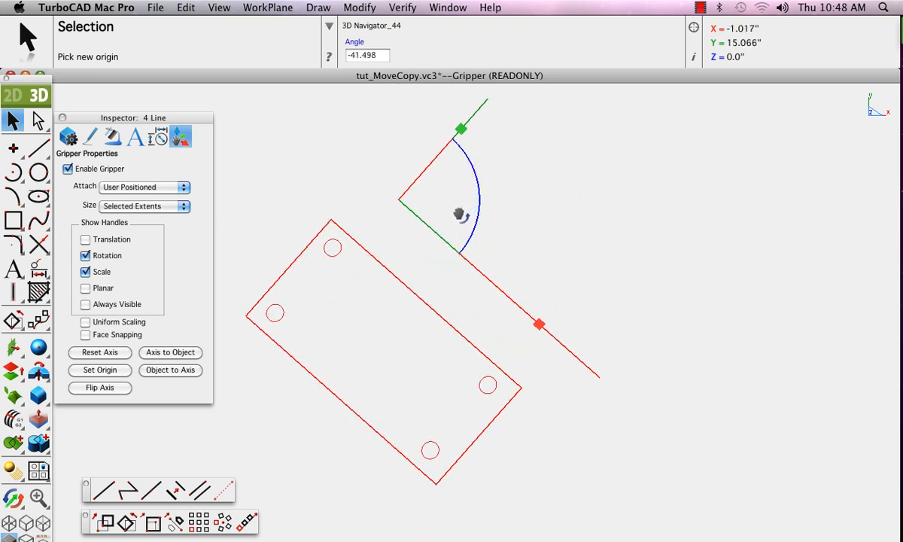